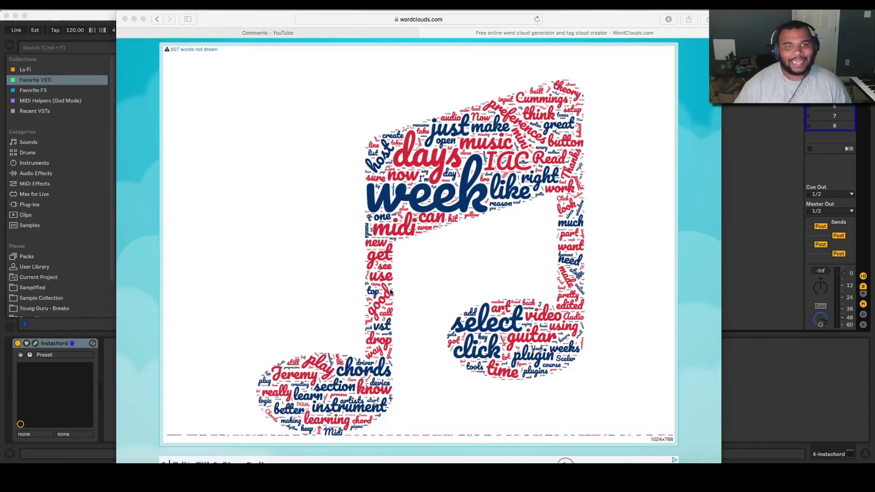
Switch from the music-note word cloud to the 'Comments - YouTube' tab in Safari.
left_click(321, 34)
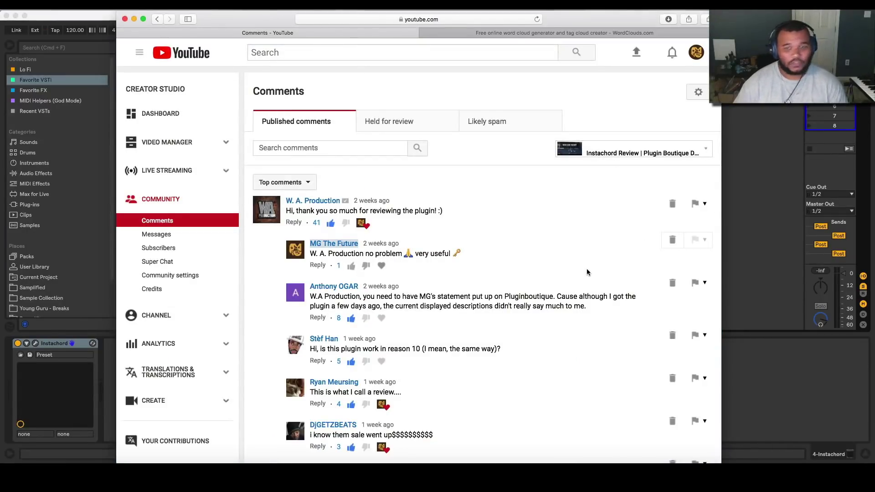
Scroll through the Instachord Review video comments, then return to the WordClouds.com tab.
scroll(564, 276, "down", 20)
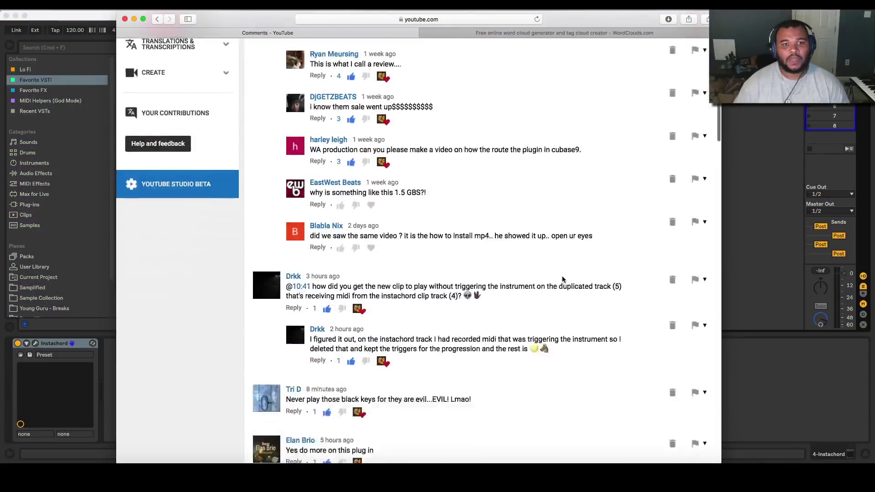
scroll(561, 278, "down", 20)
scroll(562, 279, "up", 20)
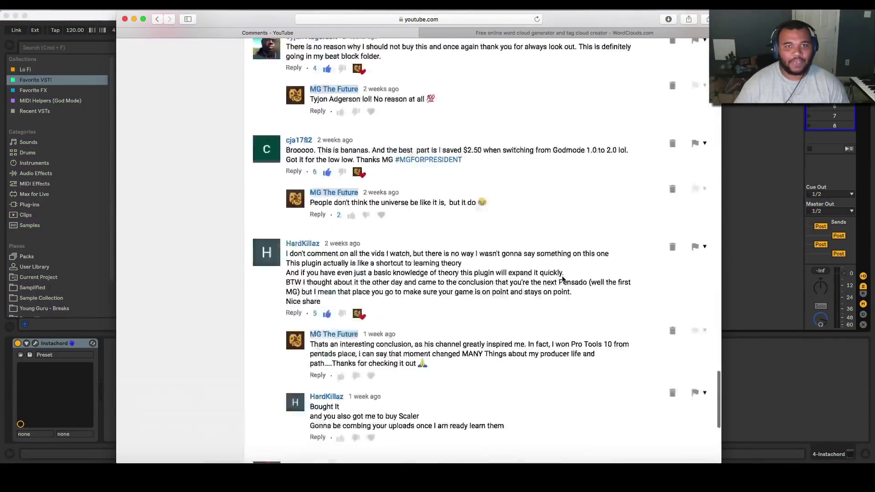
scroll(562, 279, "up", 20)
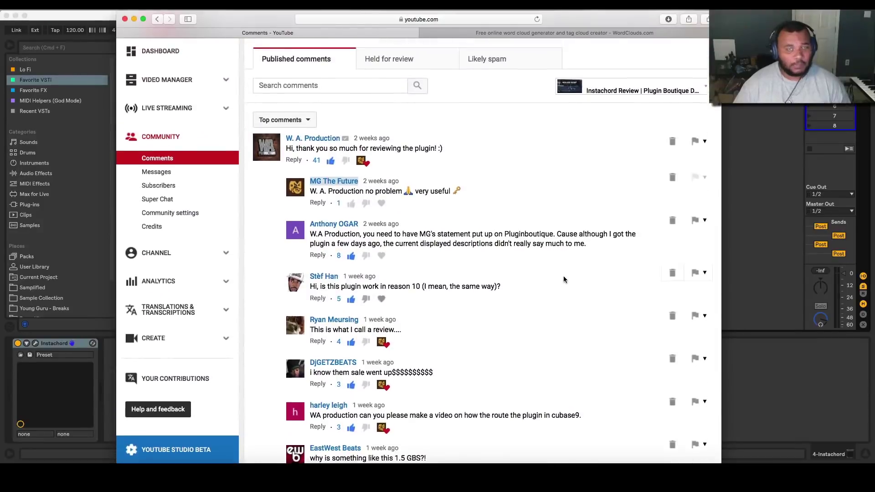
scroll(562, 272, "down", 5)
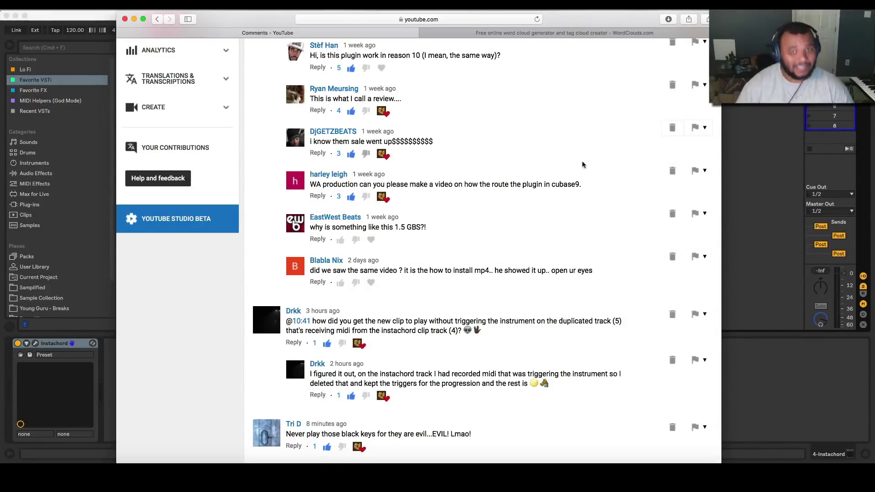
left_click(578, 32)
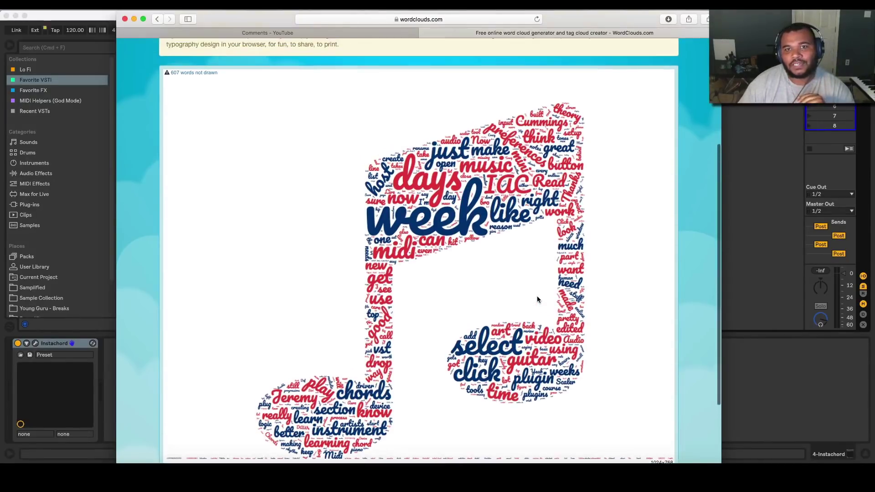
scroll(537, 299, "down", 1)
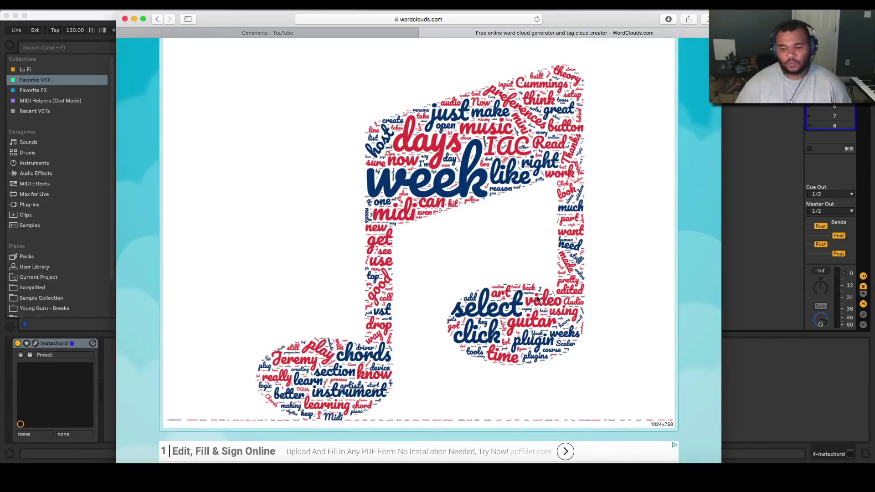
Open the Scaler plugin window on track 2 and move it aside to uncover Live's browser.
left_click(771, 369)
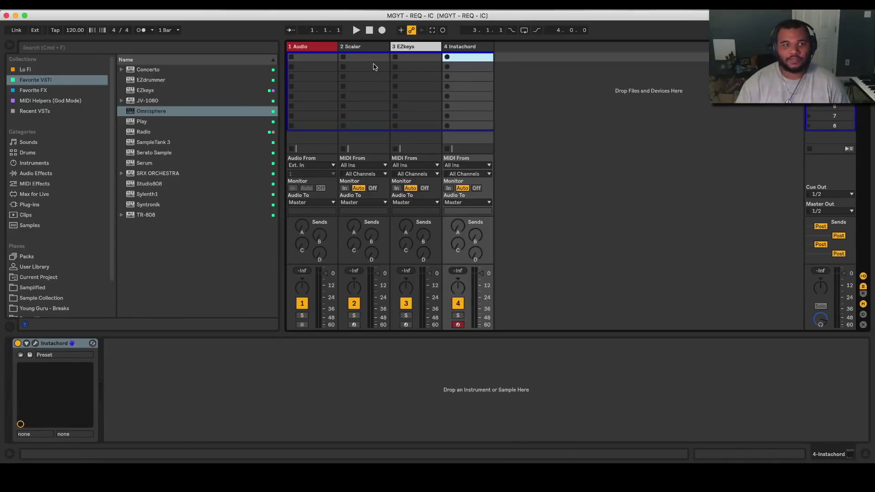
left_click(357, 47)
left_click(45, 346)
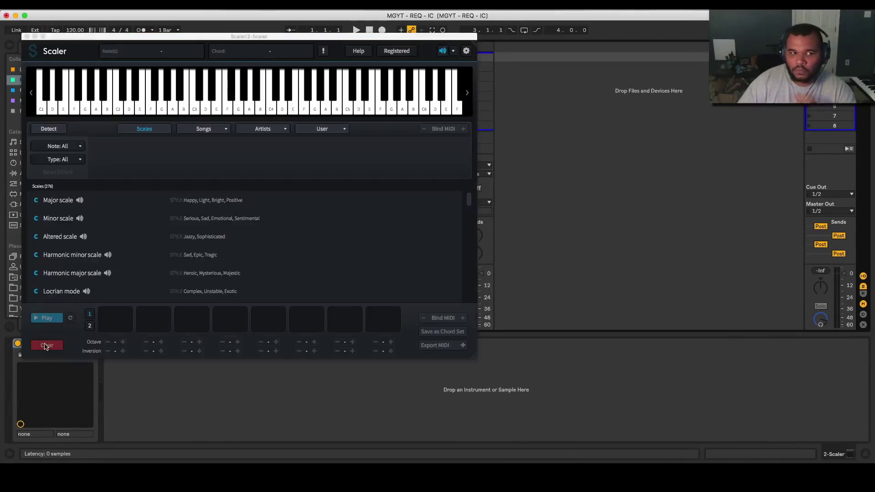
left_click_drag(330, 39, 533, 59)
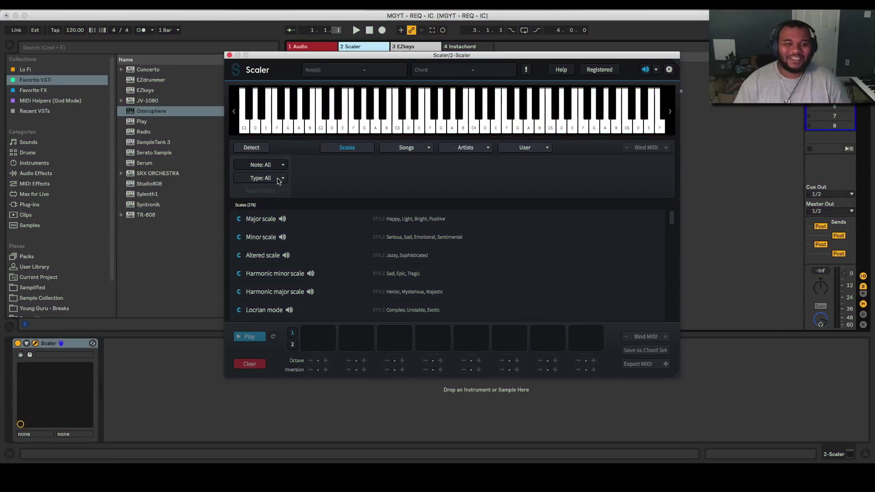
Browse Scaler's Type: All scale list, leaving it unfiltered.
left_click(279, 179)
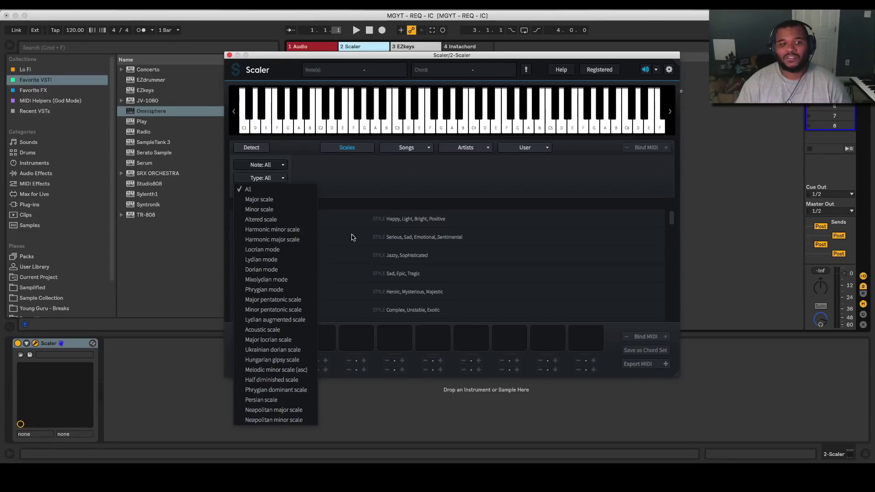
left_click(357, 171)
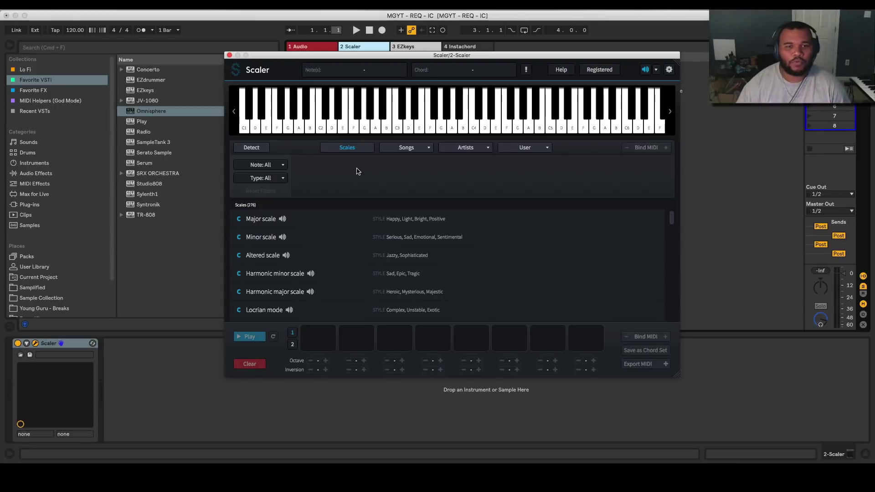
left_click(273, 179)
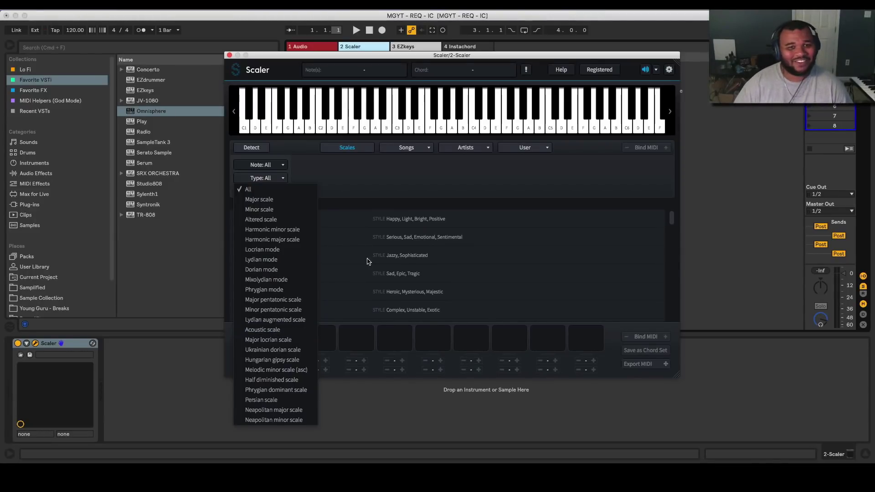
left_click(404, 190)
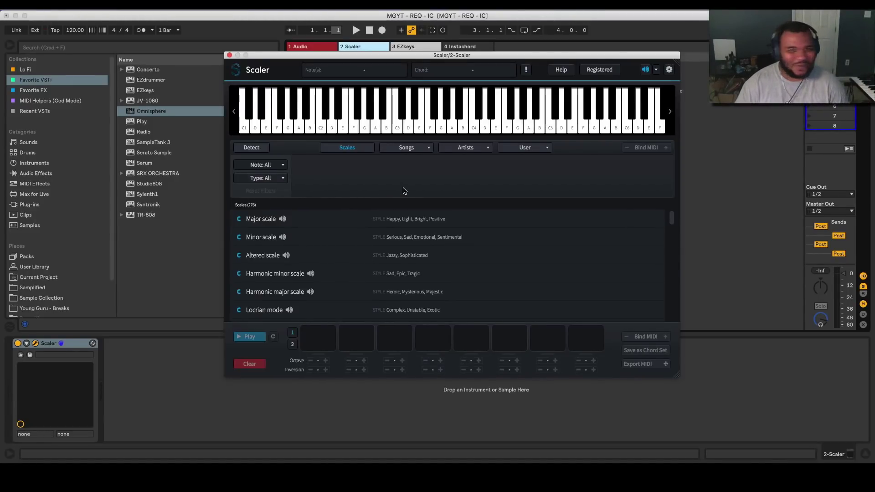
left_click(282, 179)
left_click(465, 147)
left_click(388, 166)
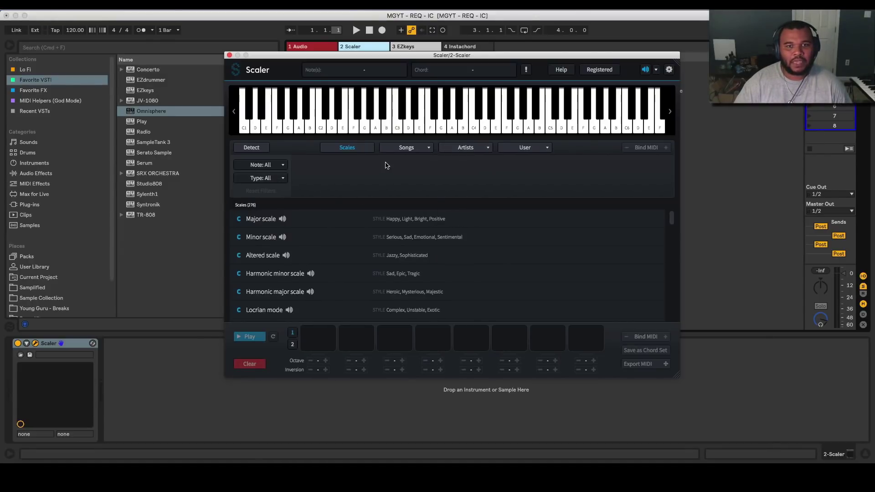
left_click(465, 147)
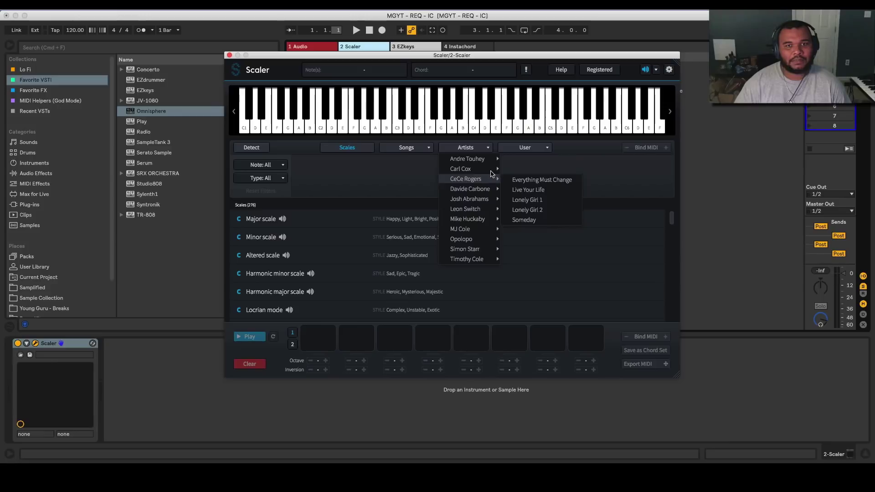
mouse_move(485, 160)
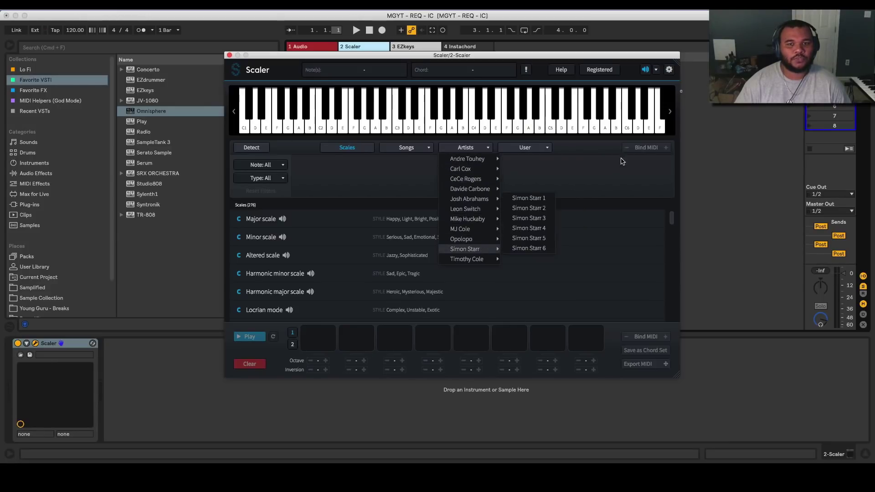
left_click(417, 149)
left_click(417, 149)
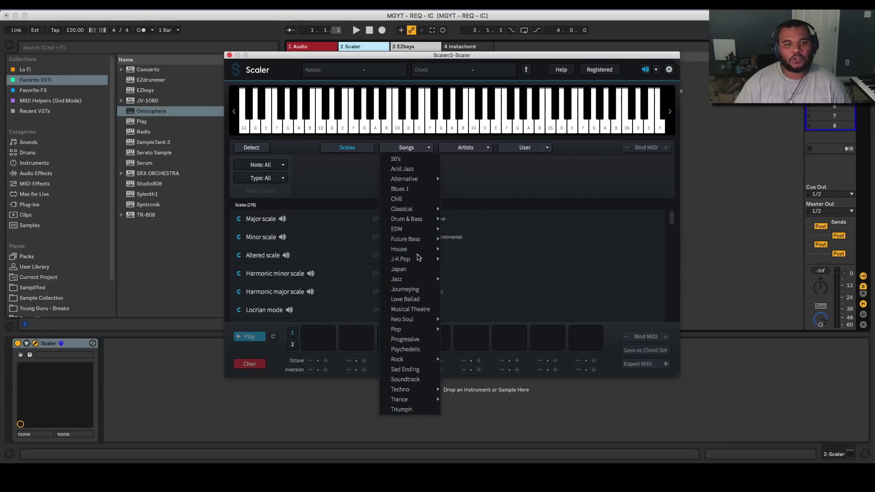
mouse_move(440, 262)
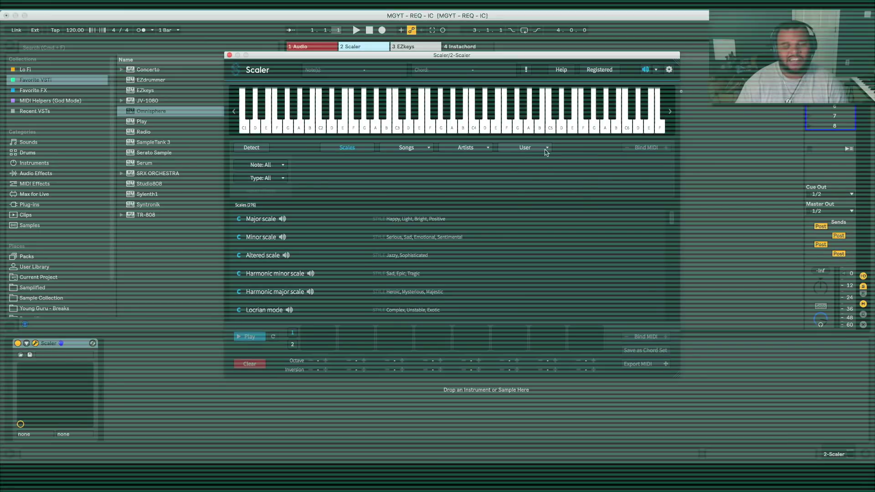
left_click(545, 149)
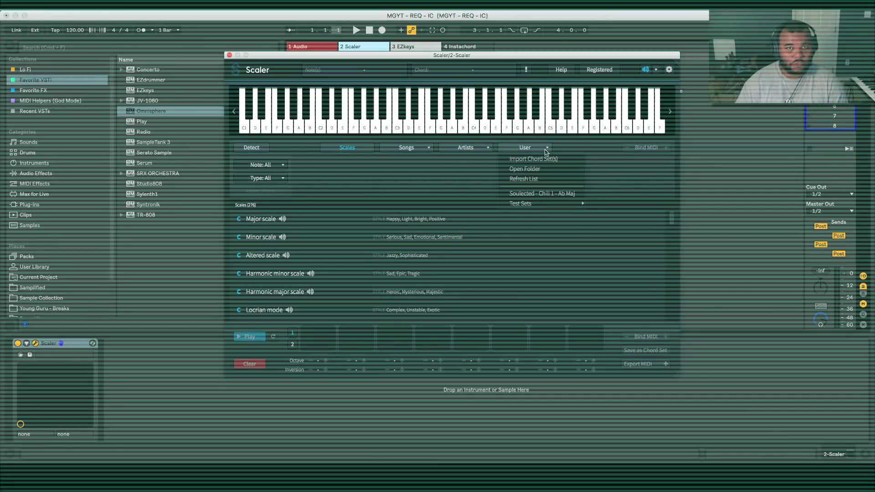
mouse_move(547, 207)
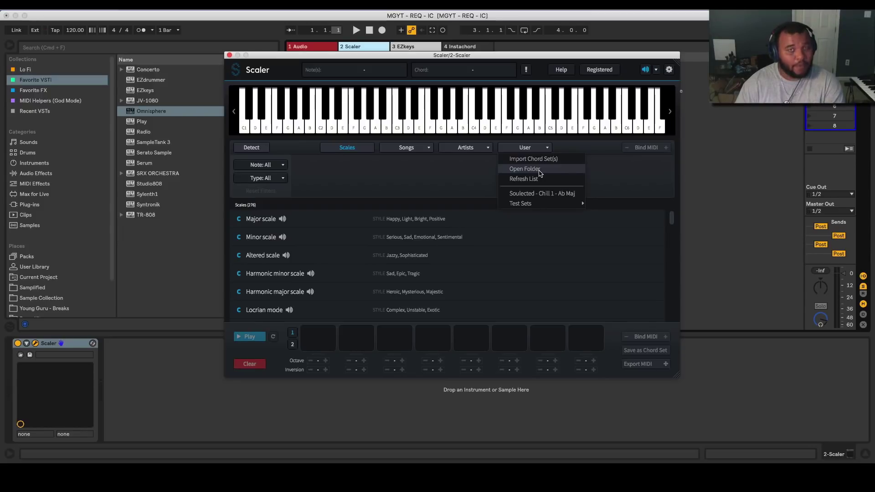
left_click(610, 177)
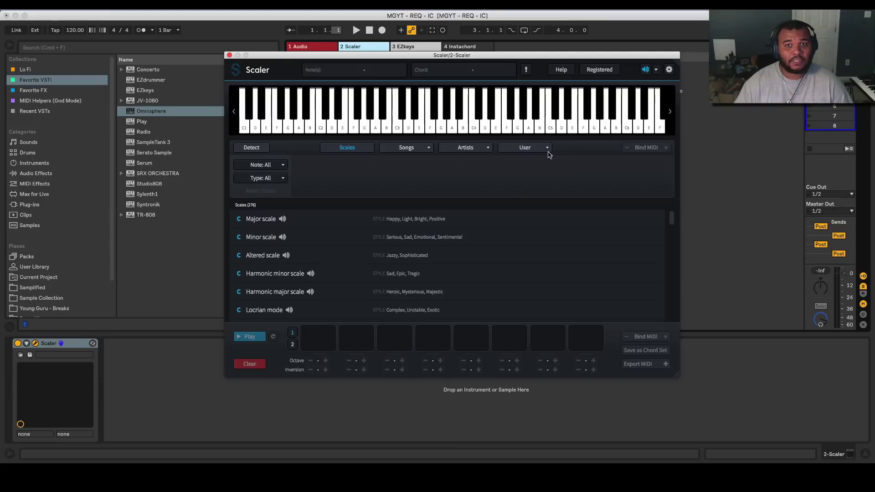
left_click(546, 149)
Load the Jazz 5 song chord set in Scaler.
left_click(615, 171)
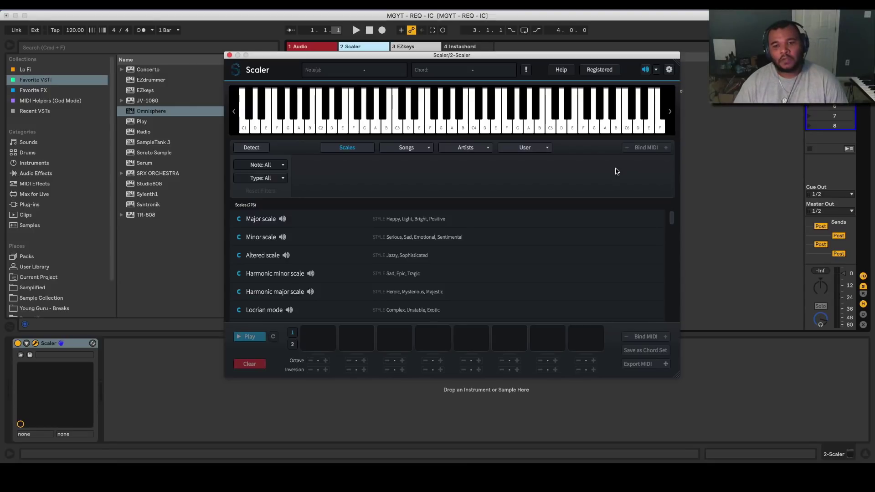
left_click(424, 151)
mouse_move(412, 280)
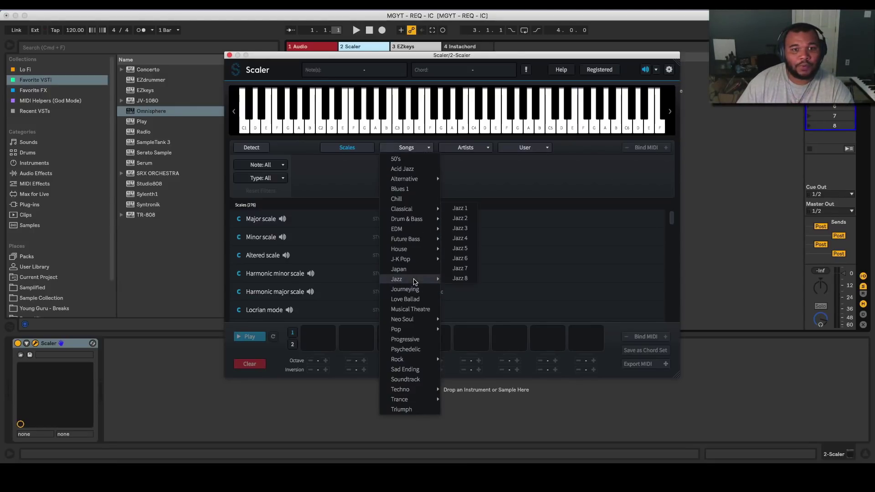
left_click(455, 276)
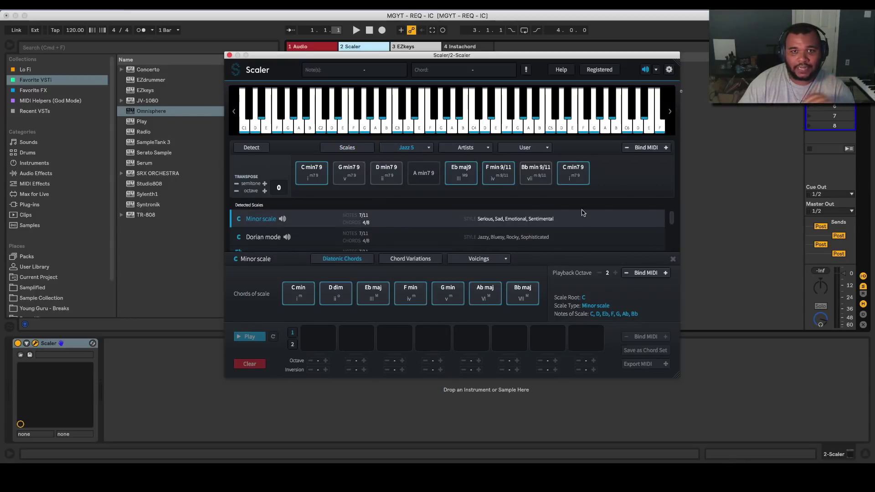
left_click(547, 147)
left_click(567, 178)
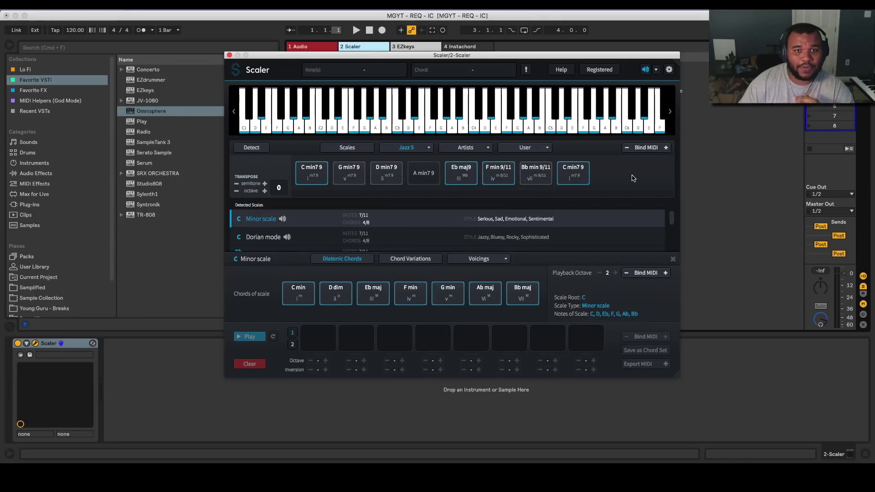
Add the C min7 9, G min7 9, D min7 9 and A min7 9 chords to the pattern.
left_click(320, 185)
left_click(349, 173)
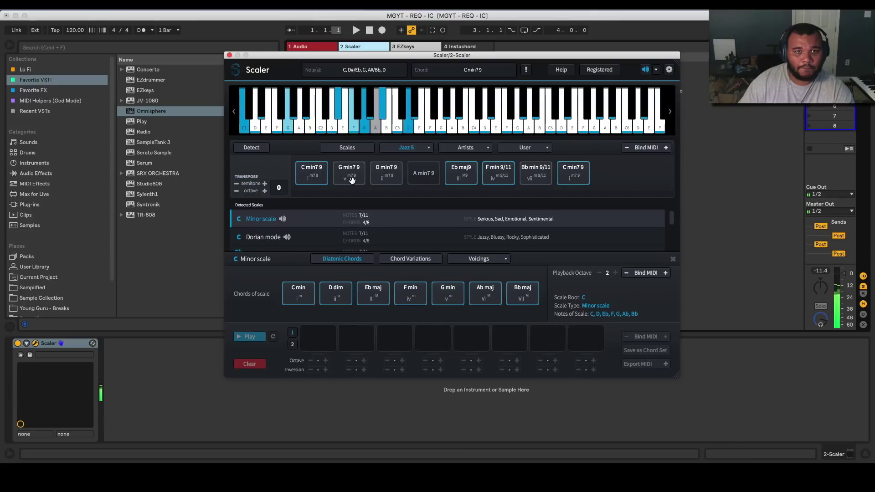
left_click(386, 173)
left_click(418, 174)
left_click_drag(542, 57, 700, 76)
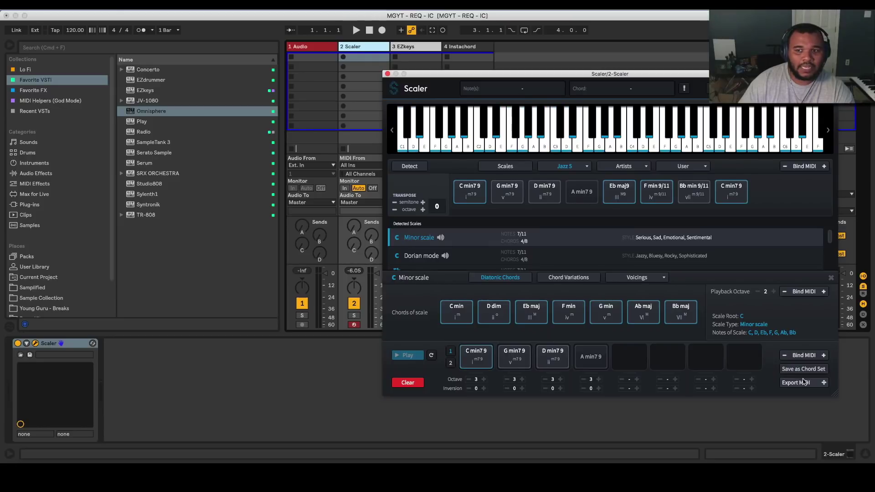
left_click(429, 47)
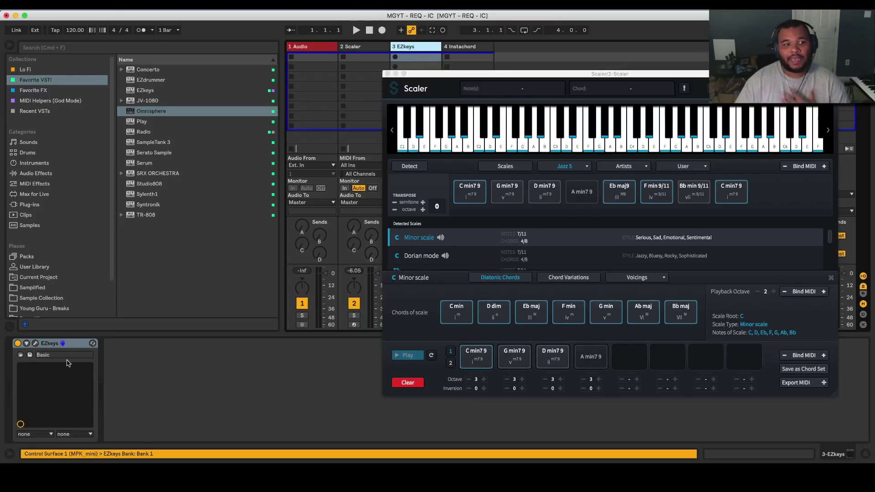
Import the Scaler chord MIDI into EZkeys and enlarge the timeline so Cm9–Gm9–Dm9–Am9 show.
left_click(35, 343)
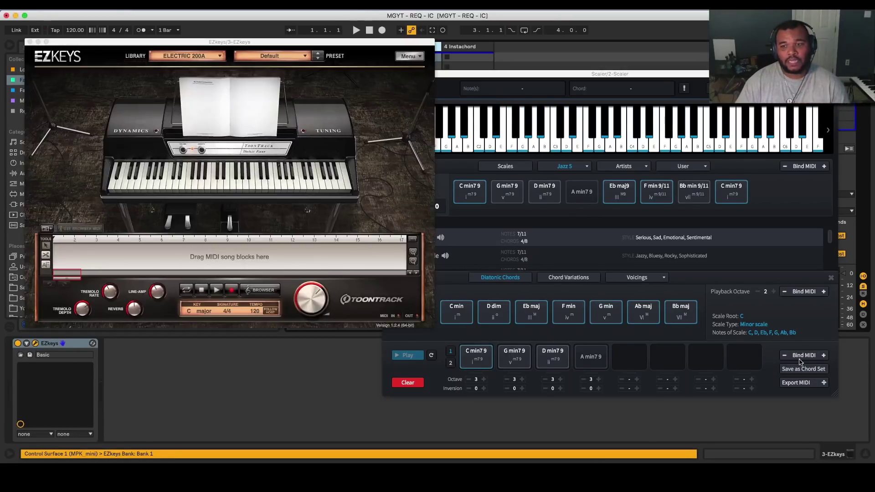
left_click_drag(797, 383, 61, 262)
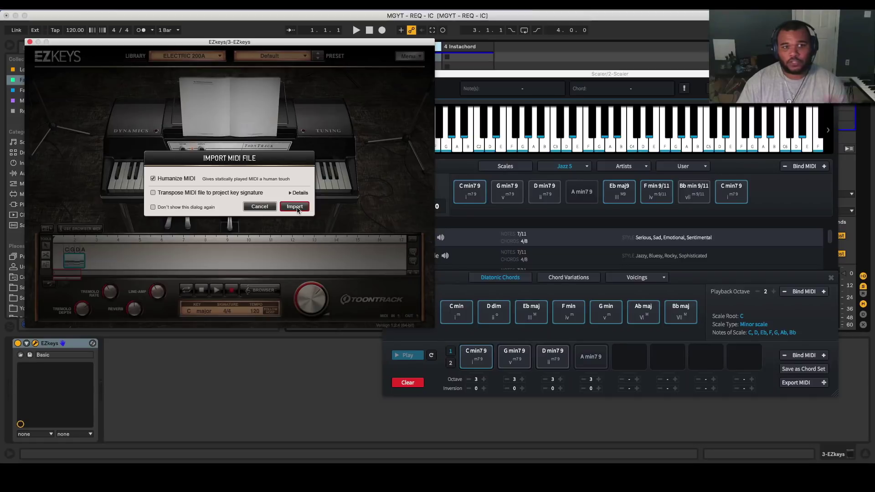
left_click(296, 209)
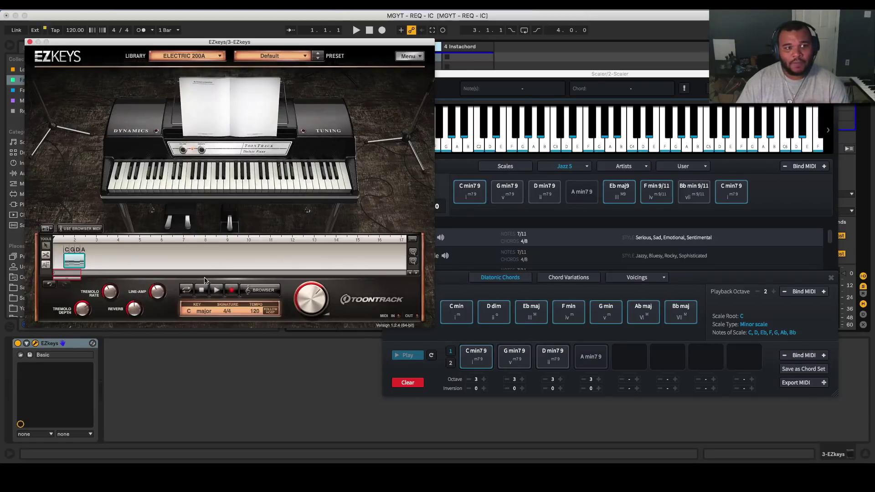
left_click(414, 253)
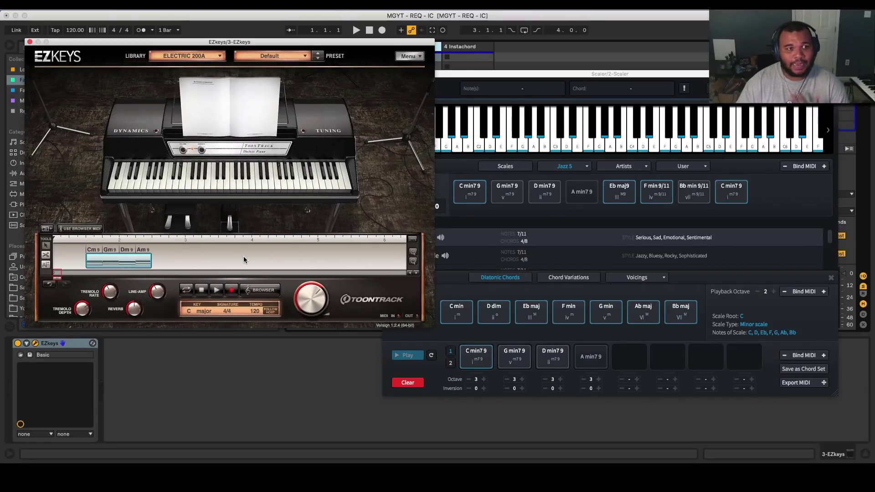
Switch Scaler to an empty second pattern page, audition chords including Ab maj, then close Scaler.
left_click(413, 251)
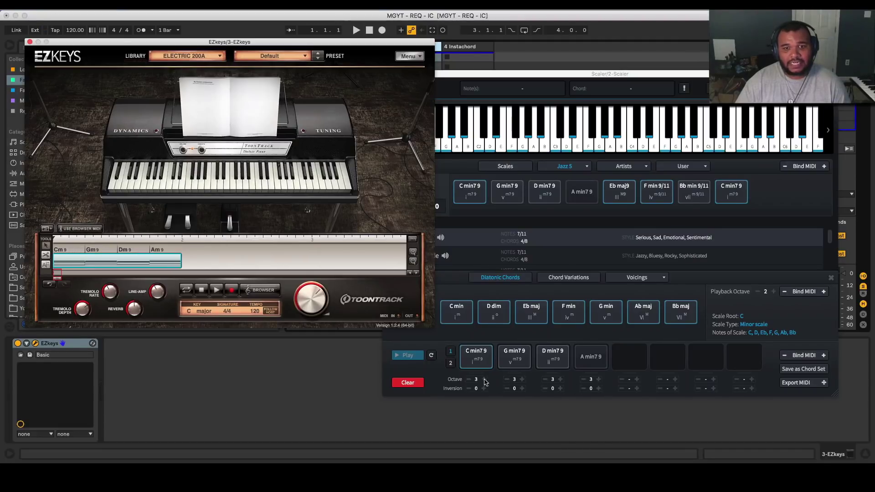
left_click_drag(442, 378, 450, 365)
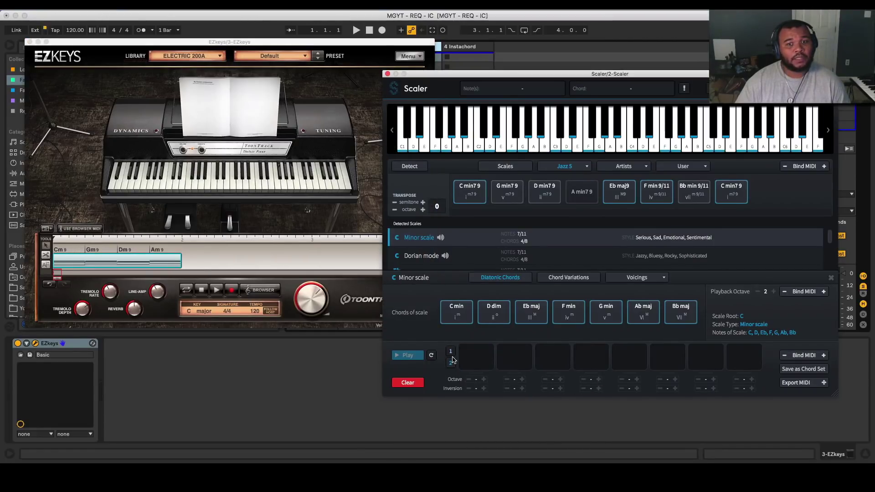
left_click(450, 363)
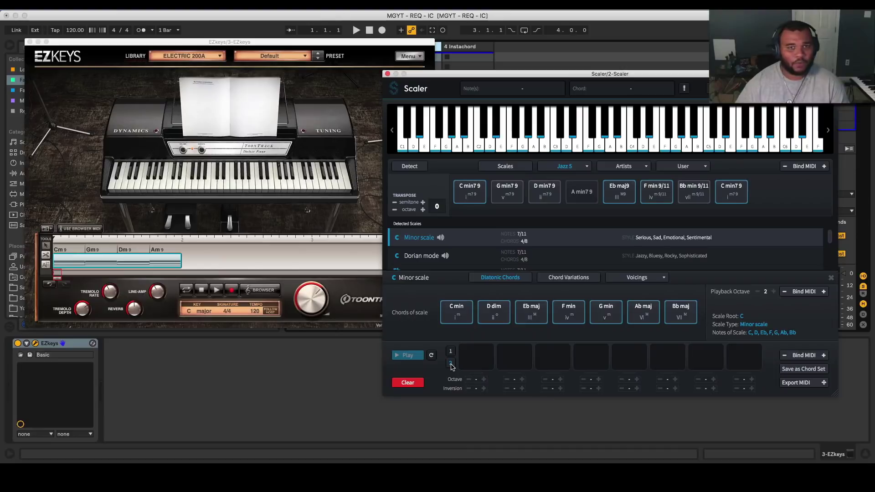
left_click(452, 353)
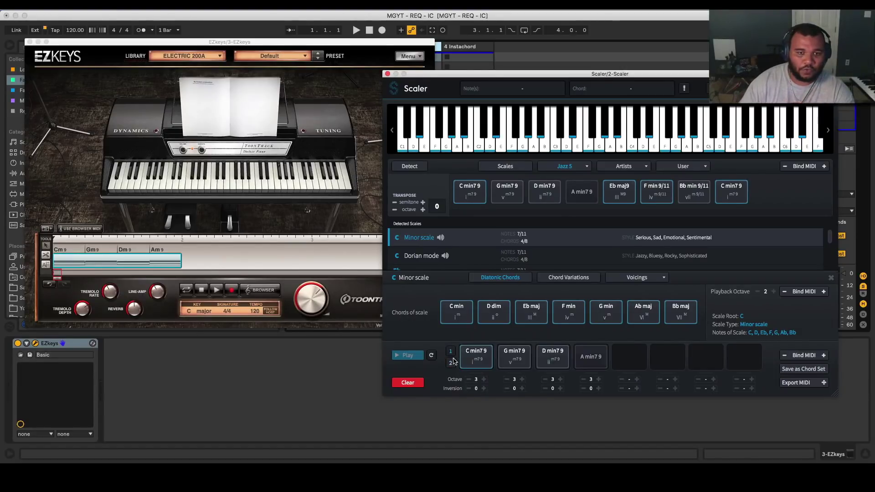
left_click(452, 362)
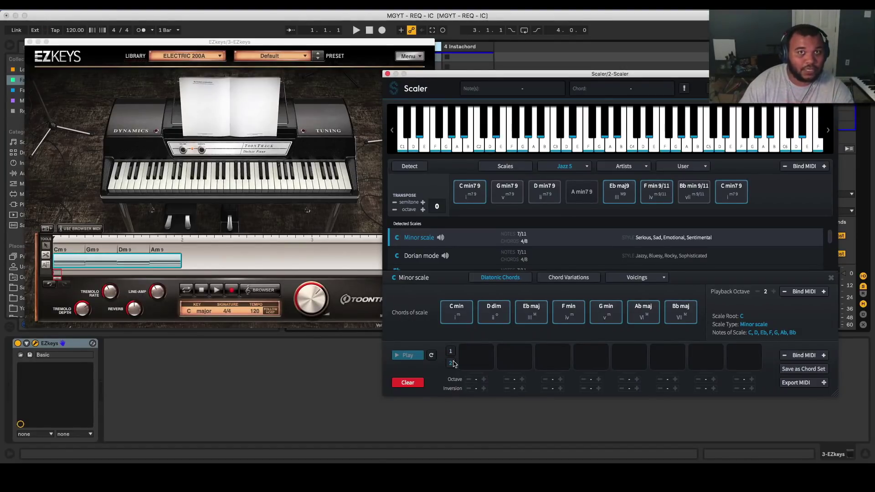
left_click(558, 324)
left_click(606, 315)
left_click(646, 320)
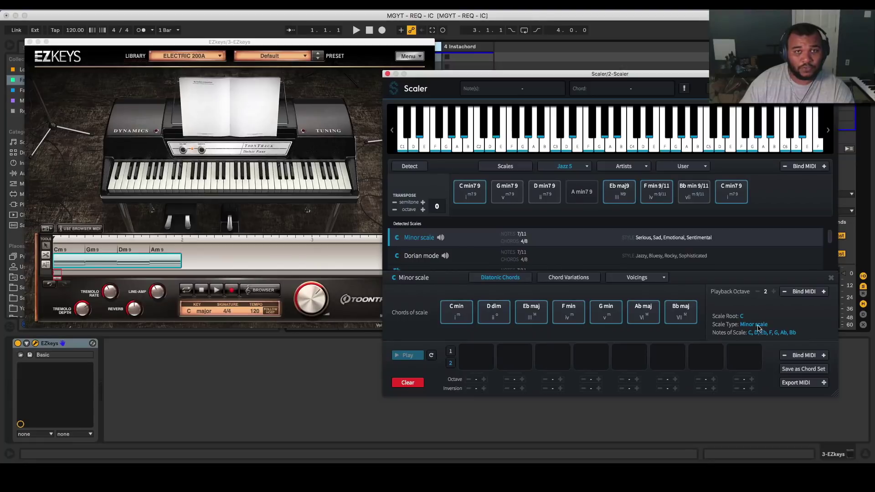
left_click(387, 73)
Split the EZkeys chord clip into separate Cm9, Gm9, Dm9 and Am9 blocks.
left_click_drag(338, 44, 550, 91)
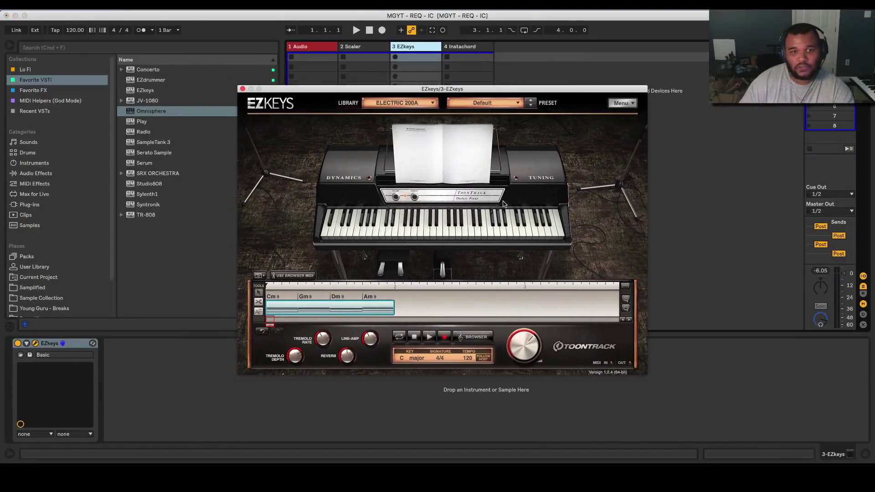
left_click(258, 301)
left_click(309, 309)
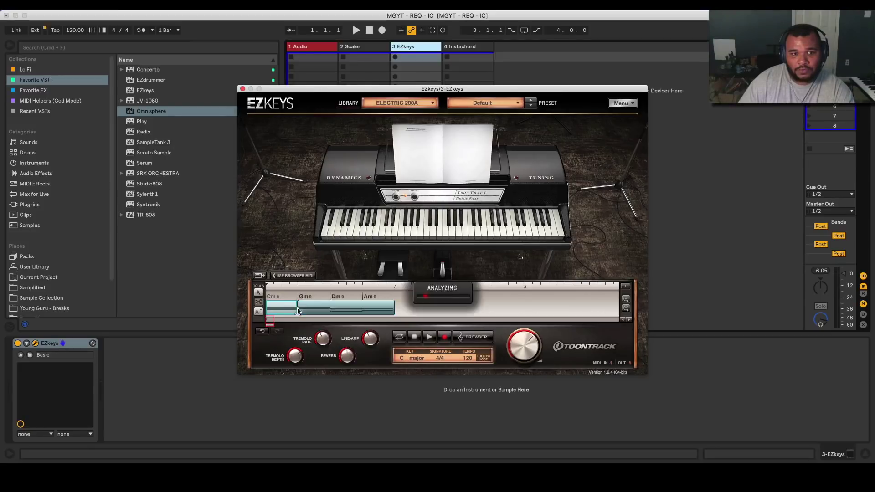
left_click(333, 307)
left_click(364, 313)
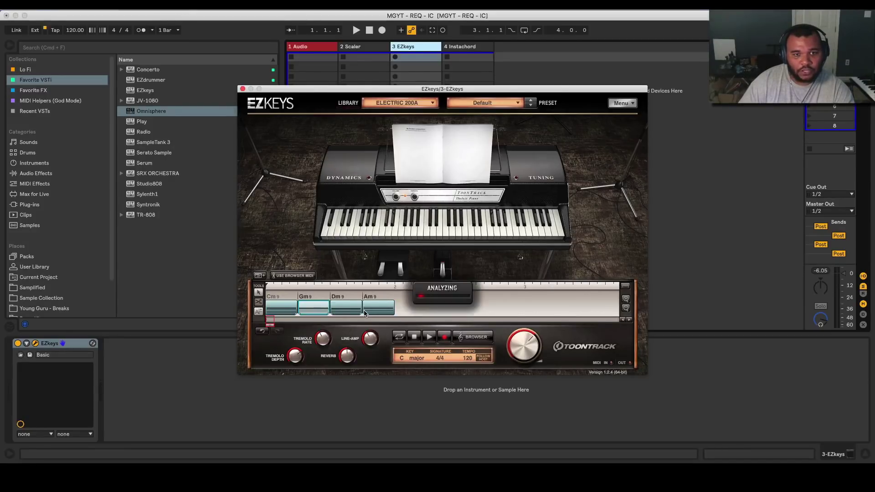
left_click(258, 292)
Move the Gm9, Dm9 and Am9 blocks later, duplicate Am9, and loop the chord blocks.
left_click_drag(376, 318, 349, 311)
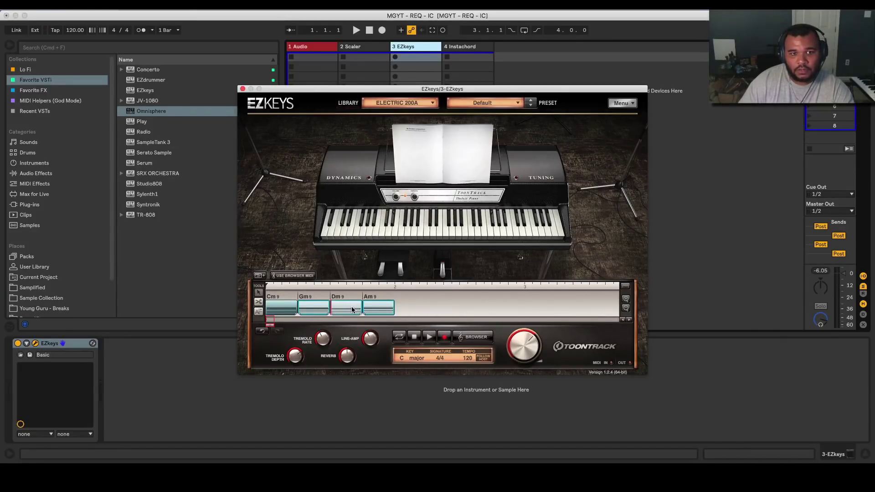
left_click_drag(406, 307, 474, 308)
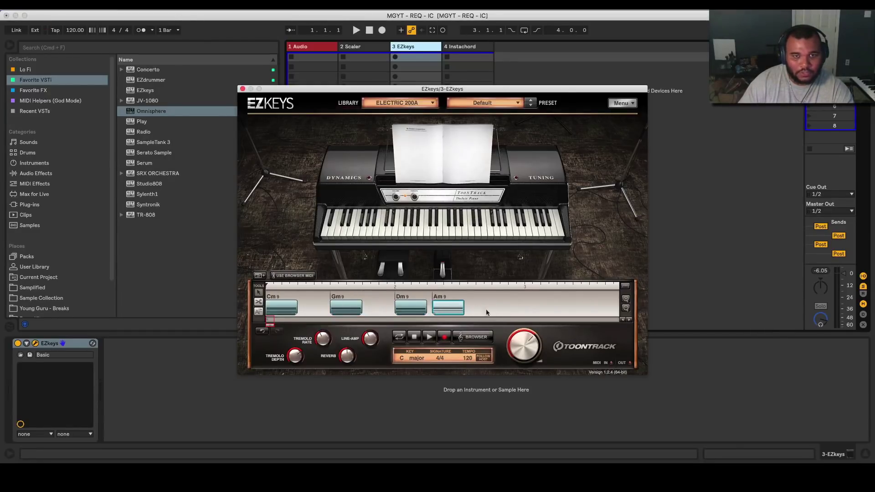
right_click(478, 309)
left_click(501, 312)
right_click(499, 308)
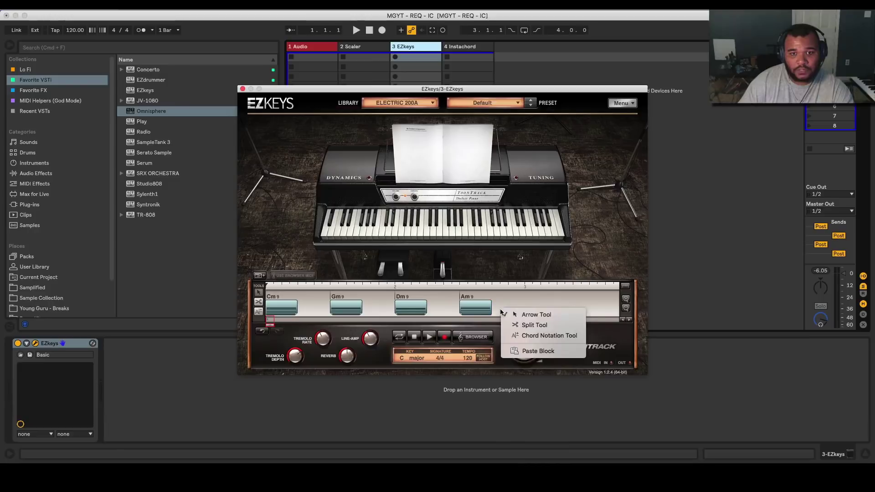
left_click(510, 351)
left_click(399, 336)
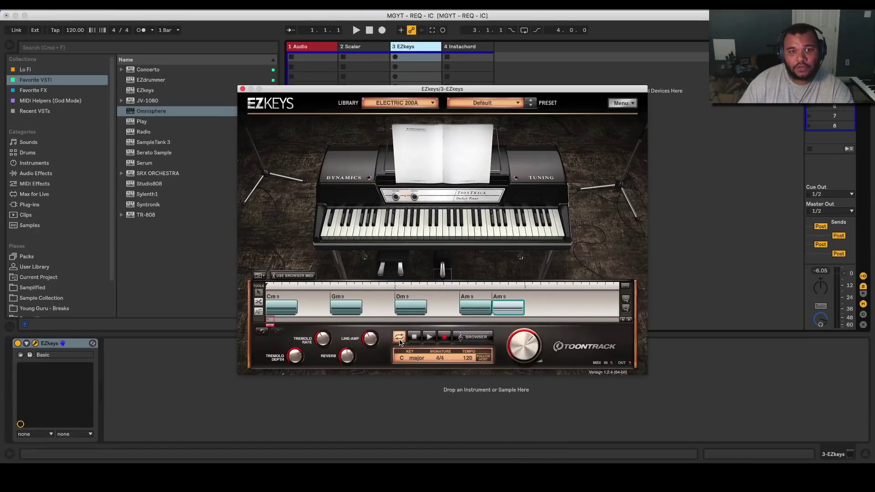
left_click(295, 276)
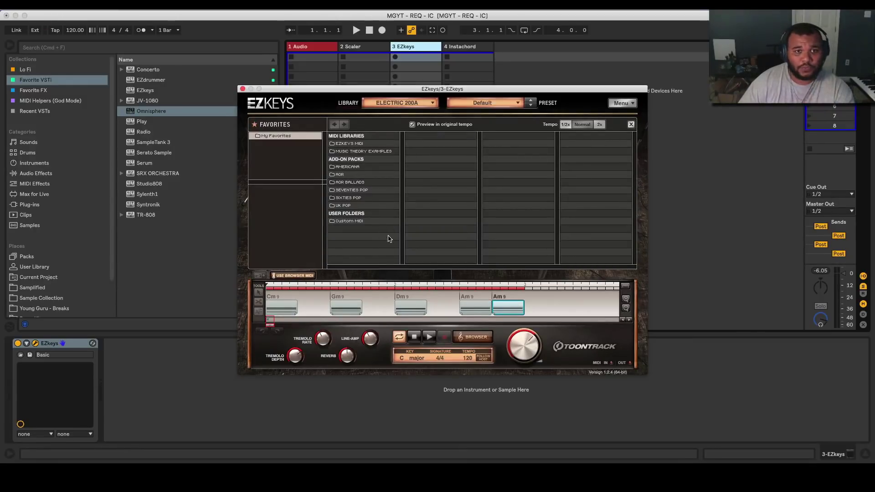
Apply the Seventies Pop > Straight 4/4 > Seventies Ballad Chorus Variation 03 groove and play it.
left_click(364, 189)
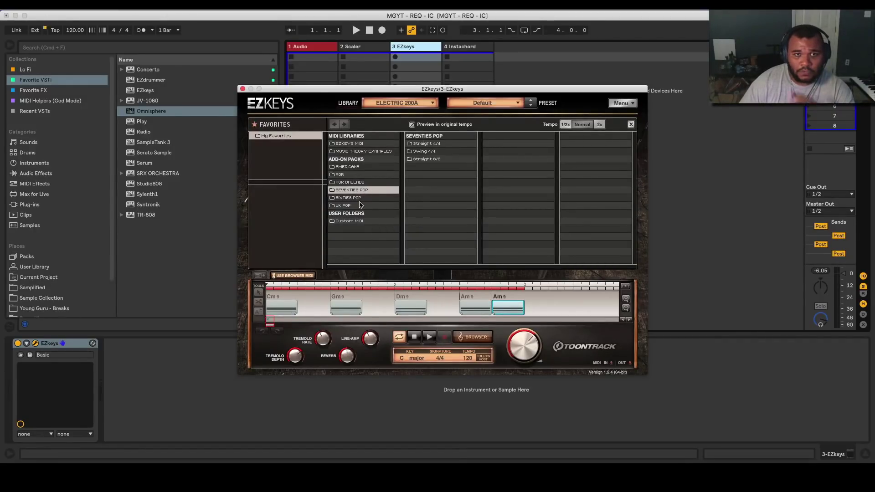
left_click(412, 145)
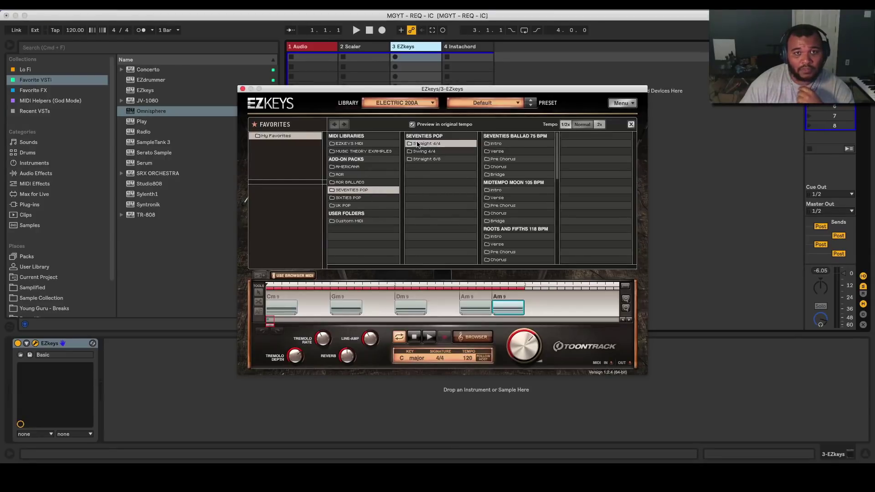
left_click(487, 168)
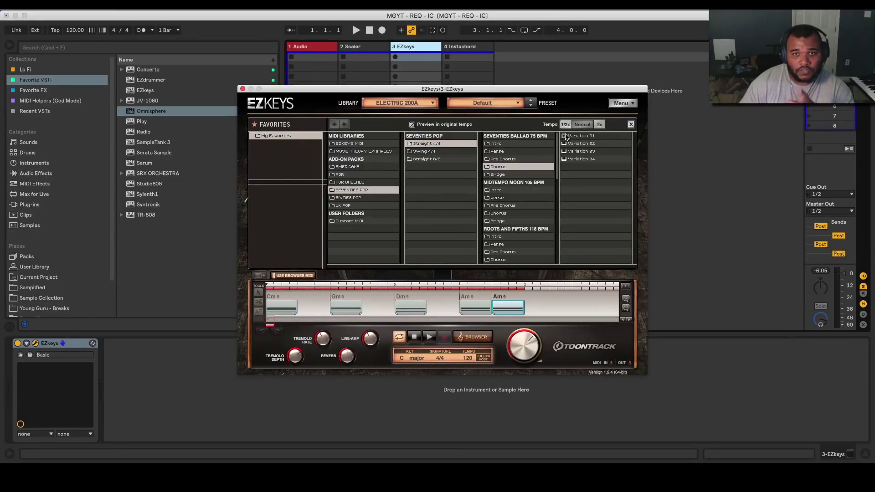
left_click(580, 151)
left_click(428, 337)
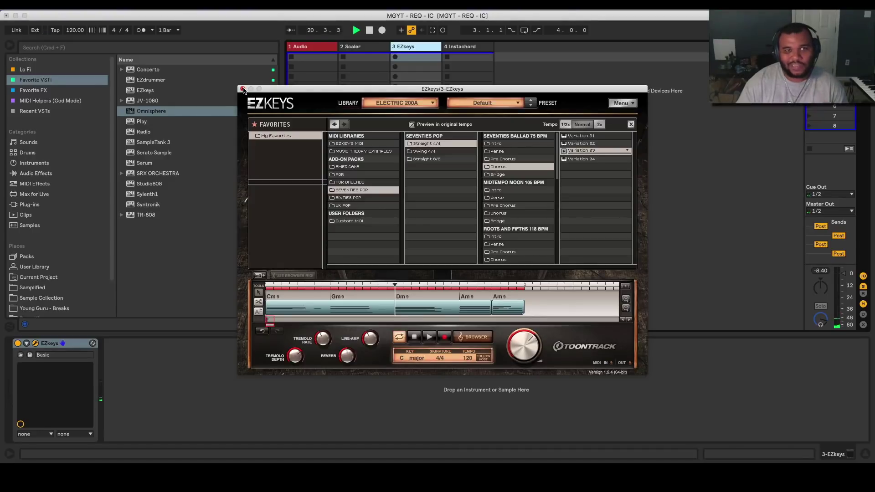
left_click_drag(364, 93, 513, 170)
Drag the EZkeys song into the session as a clip on track 5 and load Omnisphere there.
left_click_drag(717, 384, 504, 56)
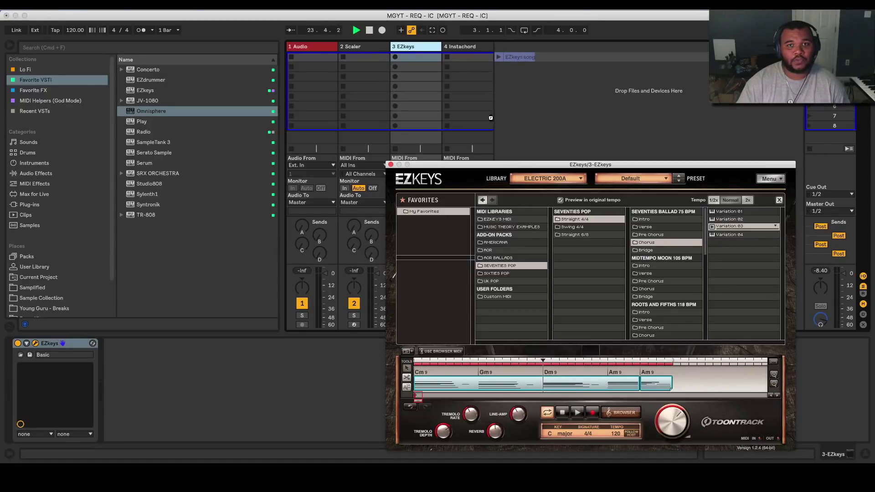
left_click(390, 165)
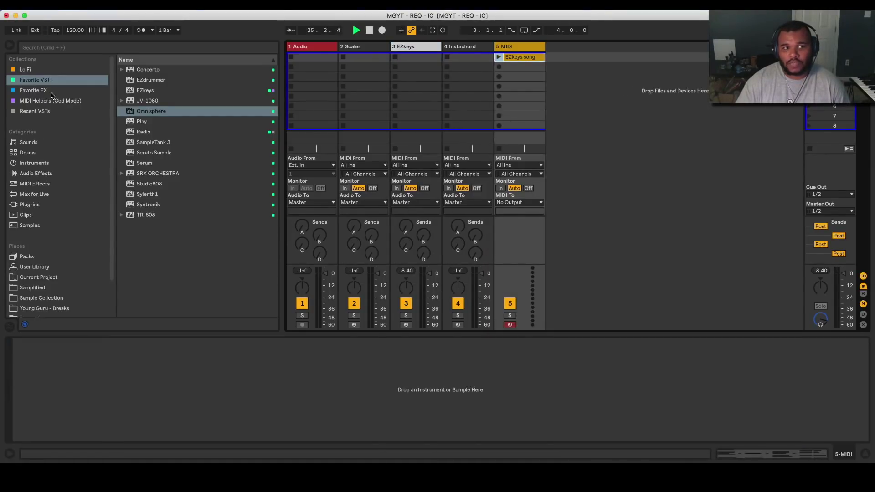
left_click(143, 112)
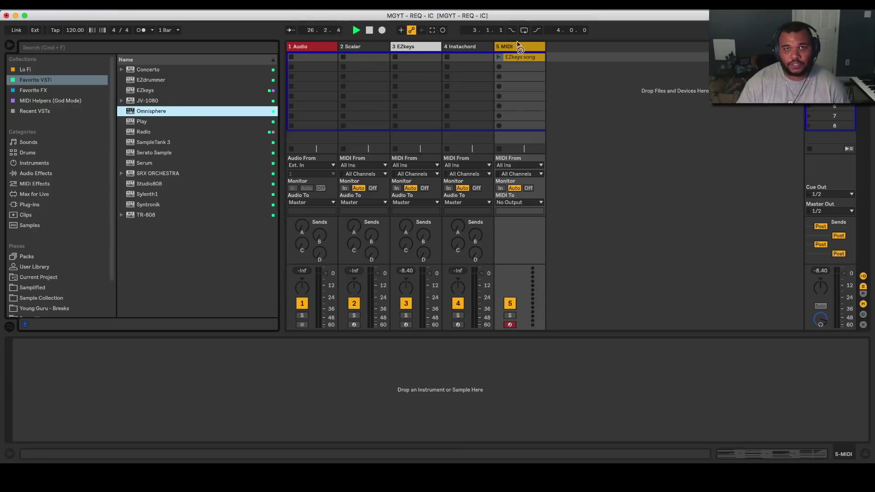
key("Return")
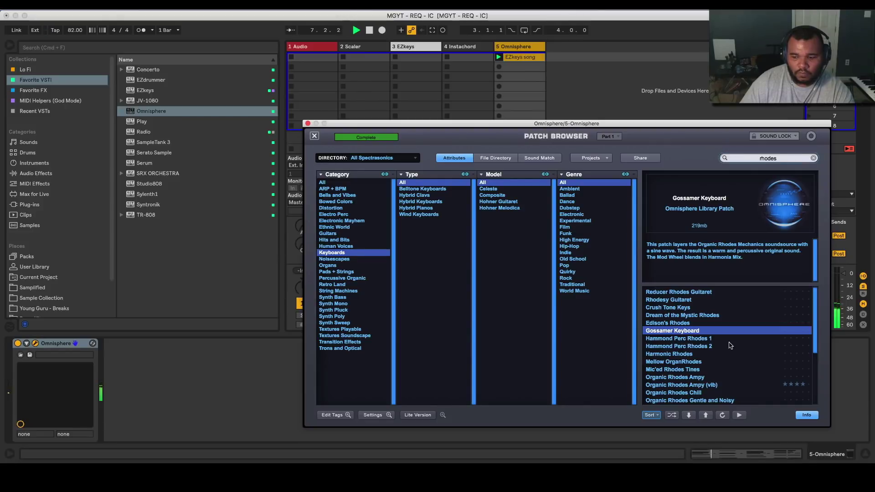
Rename the EZkeys song clip to 'CHORDS' and stop playback.
left_click(308, 123)
right_click(533, 58)
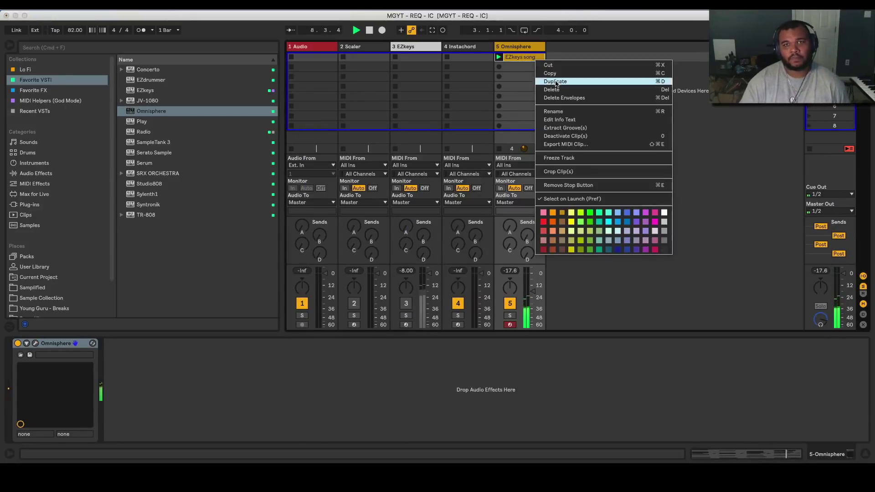
left_click(563, 112)
type("CHORDS")
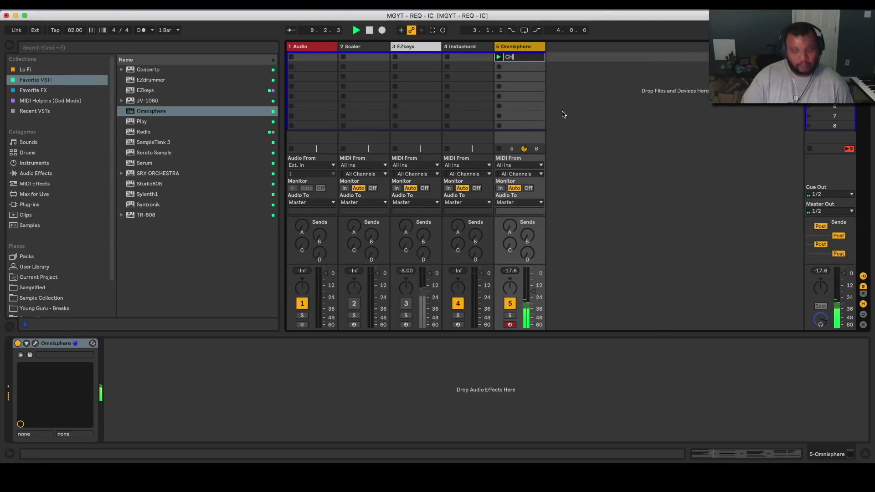
key("Return")
key("space")
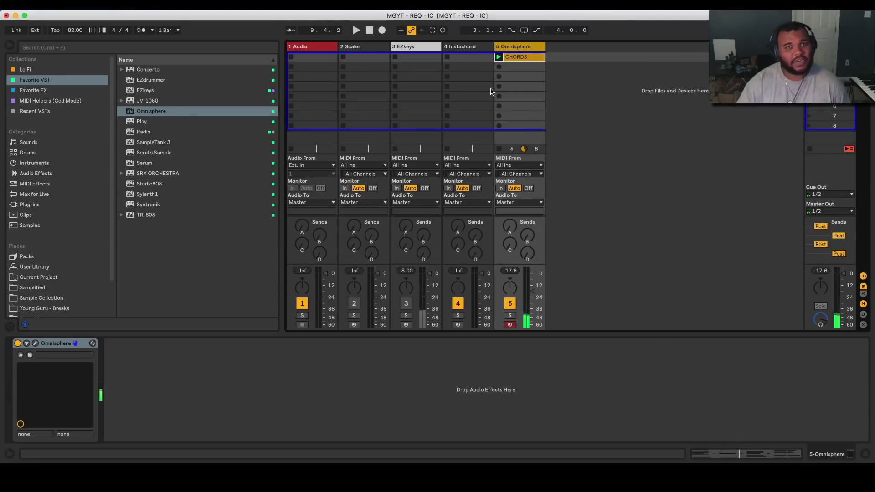
Rename track 5 to 'EP'.
right_click(530, 48)
left_click(566, 88)
type("EP")
key("Return")
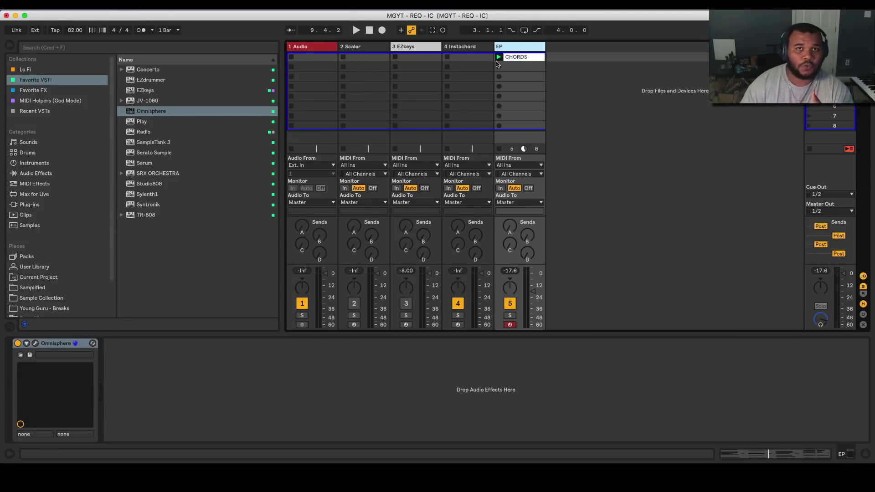
left_click(465, 47)
Open Instachord's plugin window on track 4, move it aside, and view the Chords B key range choices.
left_click(35, 343)
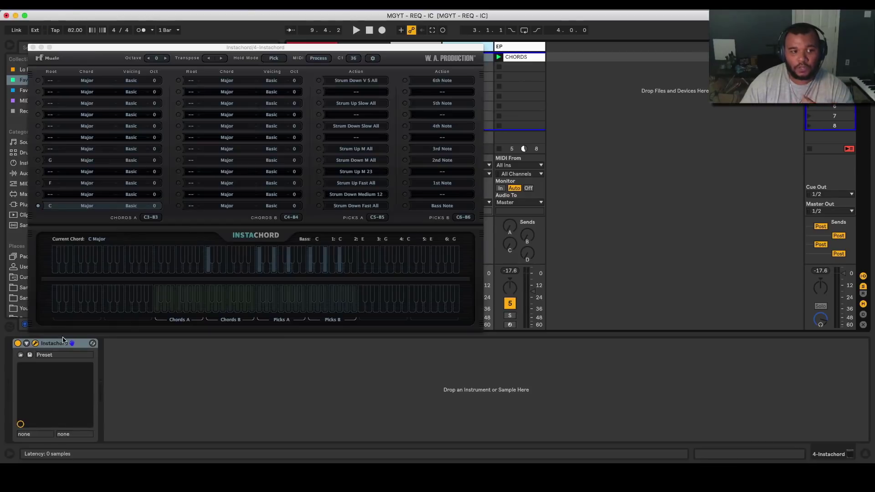
left_click_drag(385, 52, 607, 103)
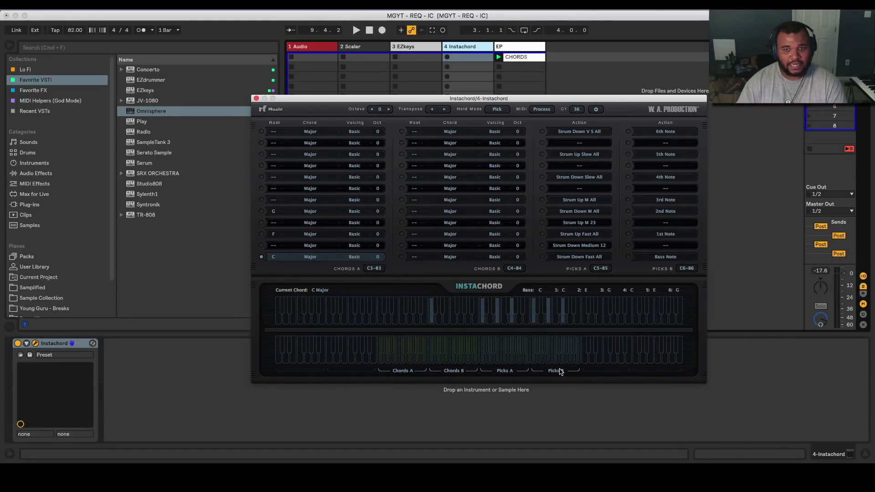
left_click(514, 269)
Set Instachord's Chords A range to C1–B1 and Picks B to C8–B8, keeping C4–B4.
left_click(436, 273)
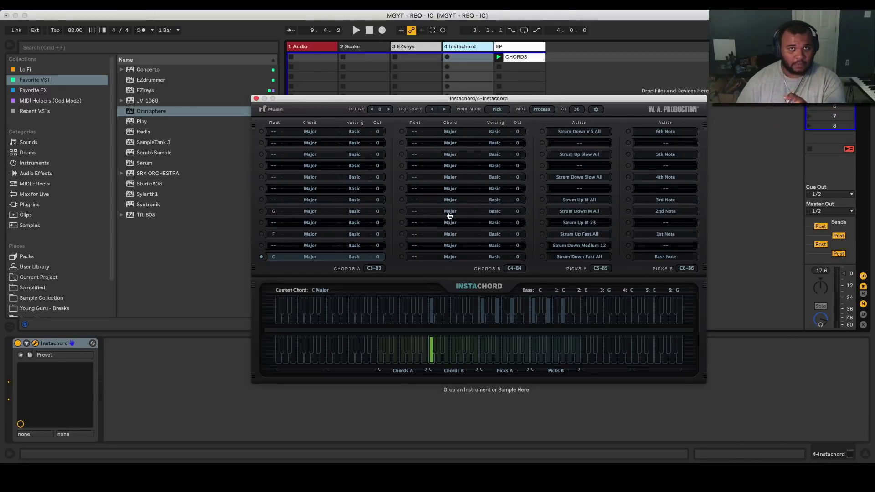
left_click(374, 268)
left_click(394, 204)
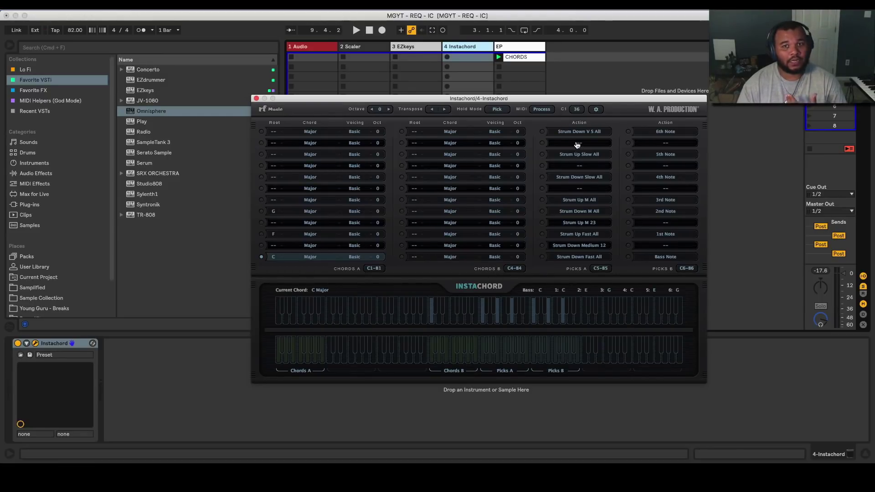
left_click(687, 268)
left_click(680, 266)
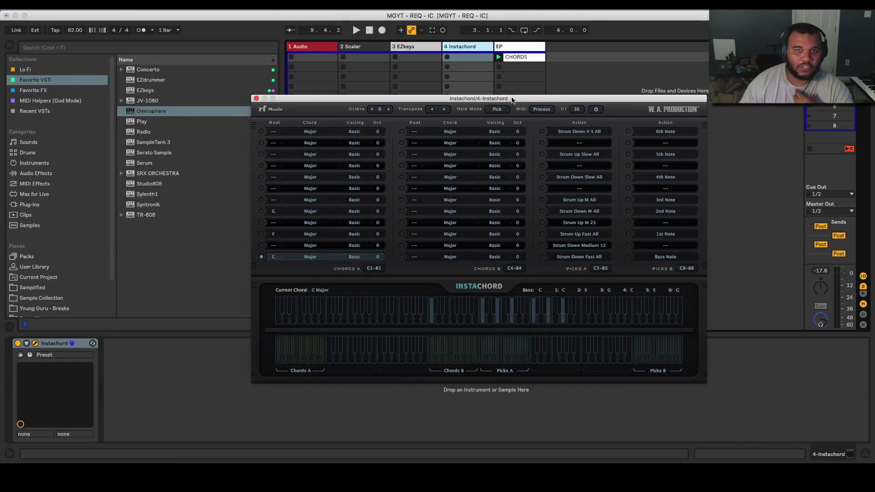
left_click_drag(512, 99, 656, 106)
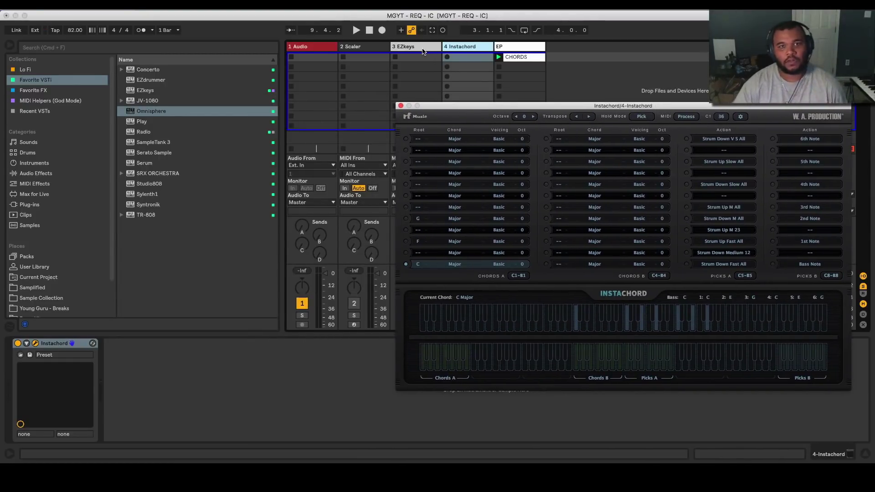
Open the EZkeys window from track 3 and place it beside the Instachord window.
left_click(422, 51)
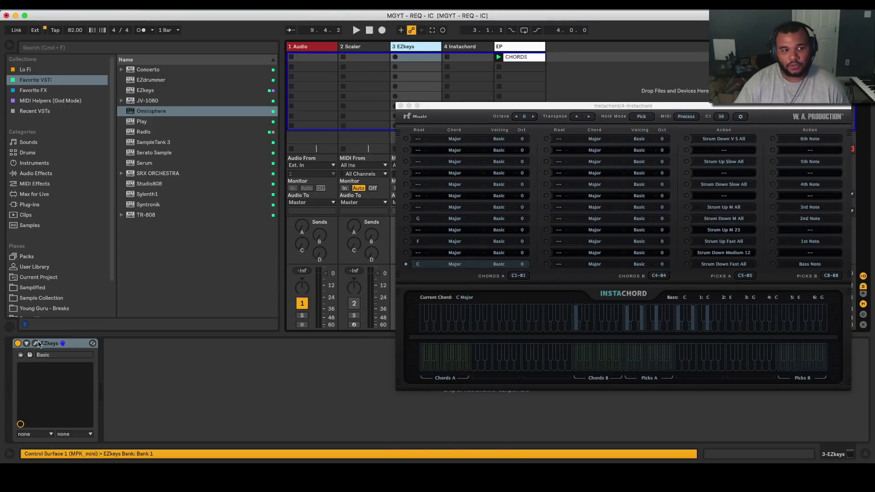
left_click(36, 343)
left_click_drag(467, 157, 111, 93)
left_click(606, 104)
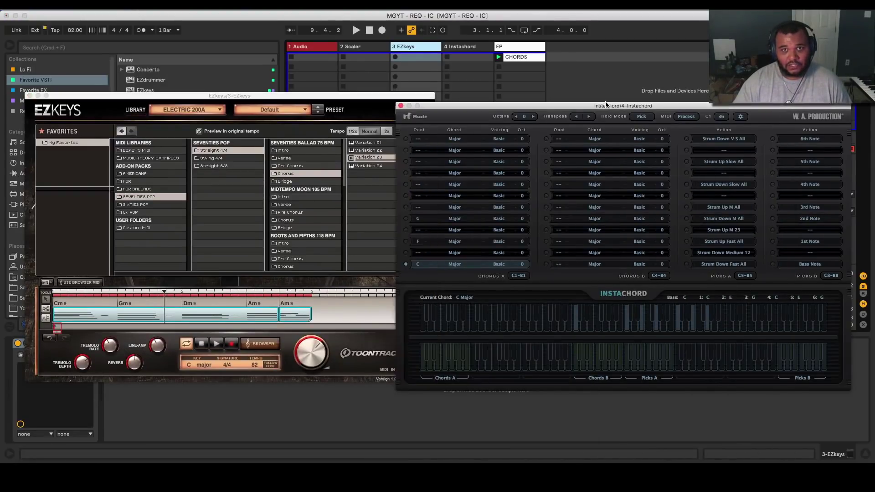
left_click_drag(606, 104, 567, 91)
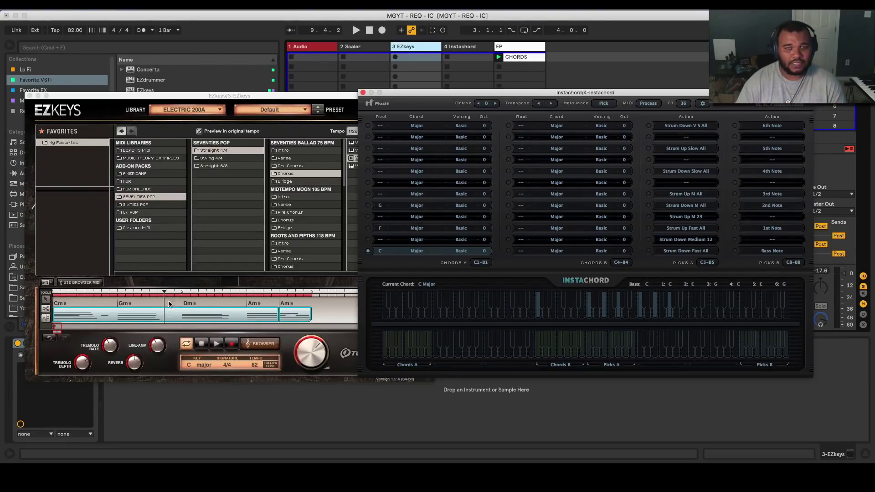
Set the bottom Chords B row to a C Minor 9th chord.
left_click(67, 304)
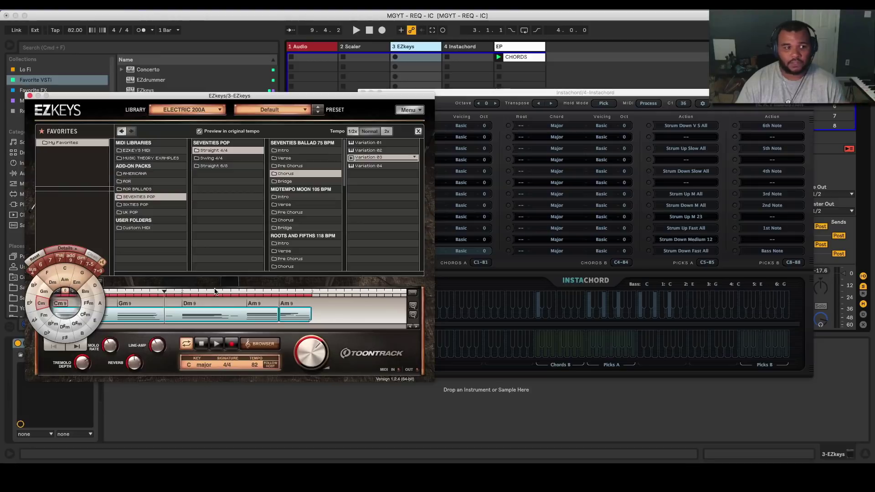
left_click(526, 271)
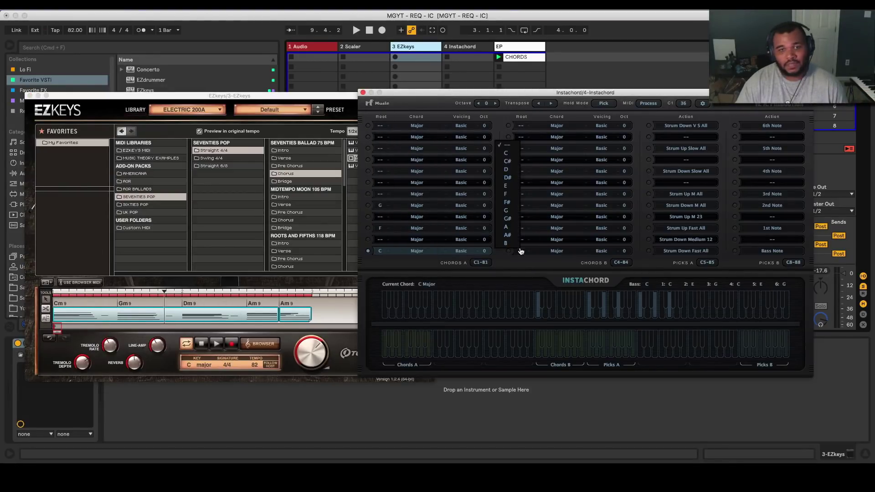
left_click(519, 139)
left_click(513, 157)
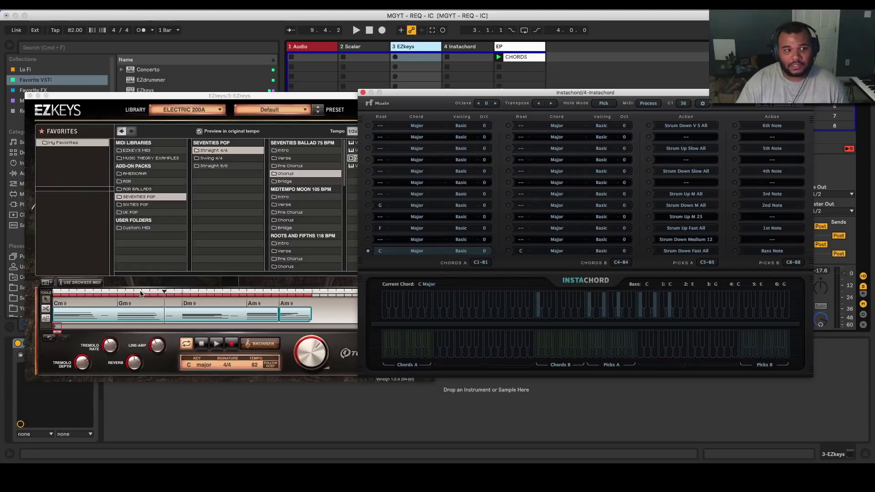
left_click(558, 252)
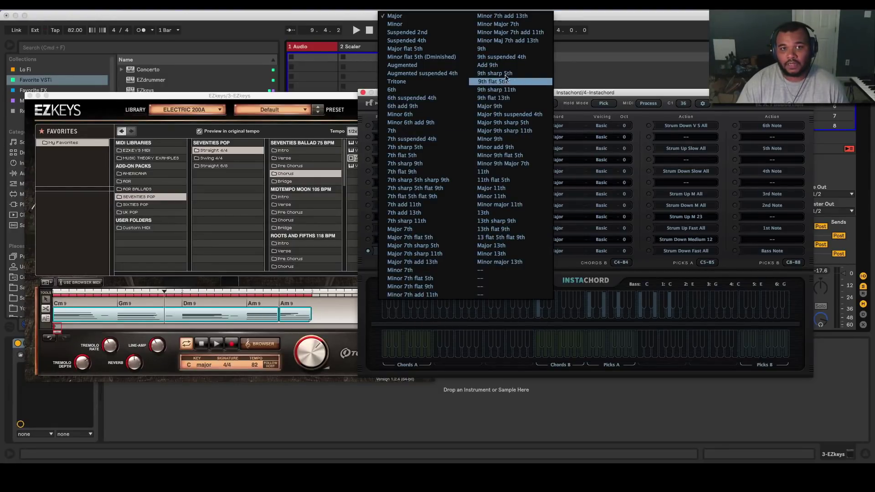
left_click(490, 139)
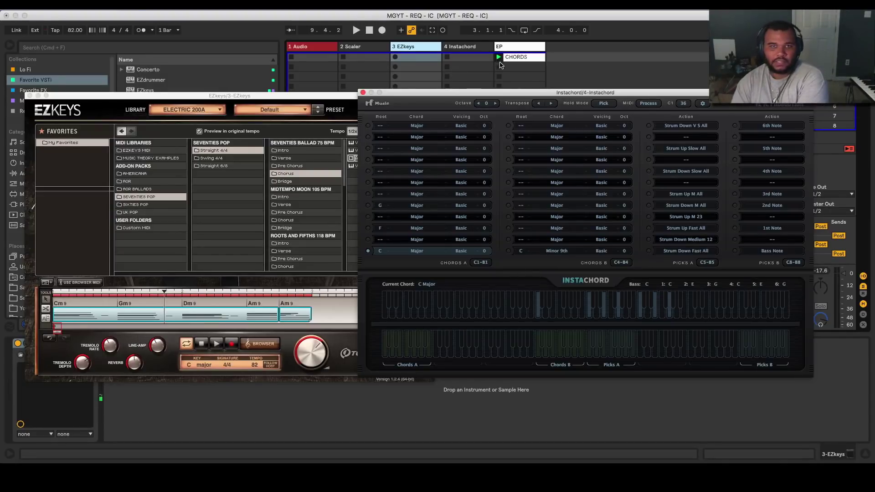
Set the next Chords B rows' roots to G and D.
left_click(522, 228)
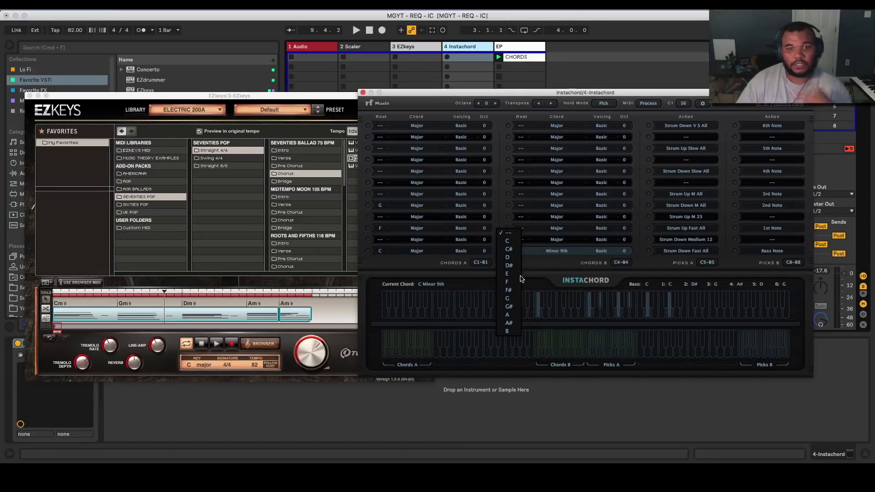
left_click(513, 300)
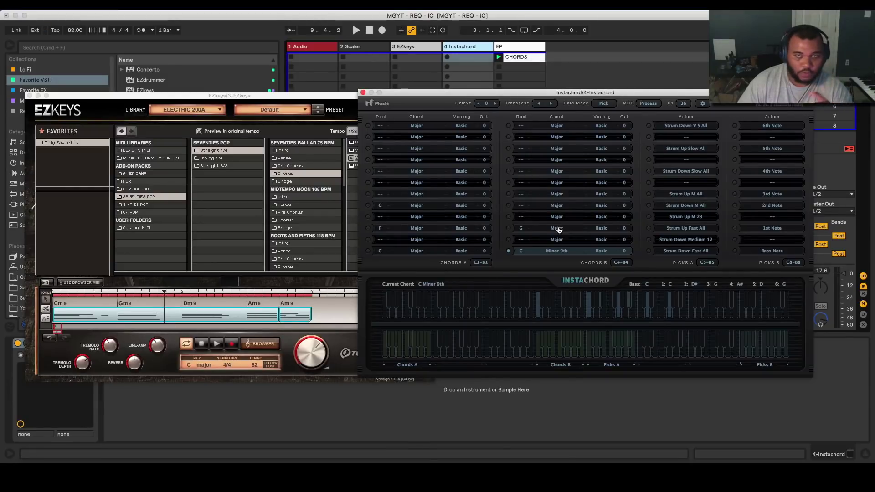
scroll(556, 228, "down", 3)
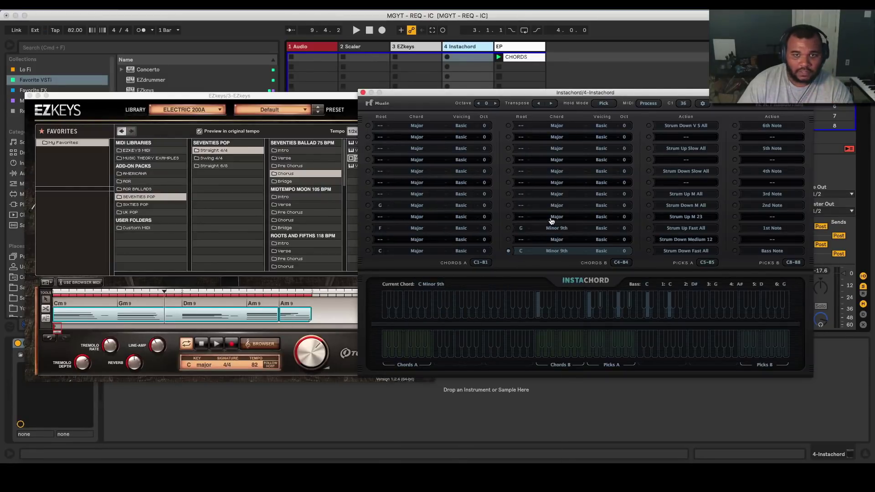
left_click(520, 207)
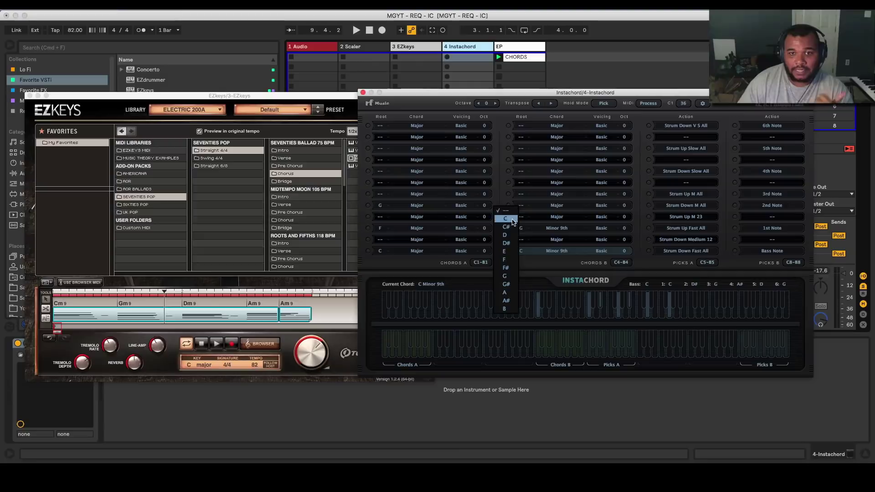
left_click(508, 235)
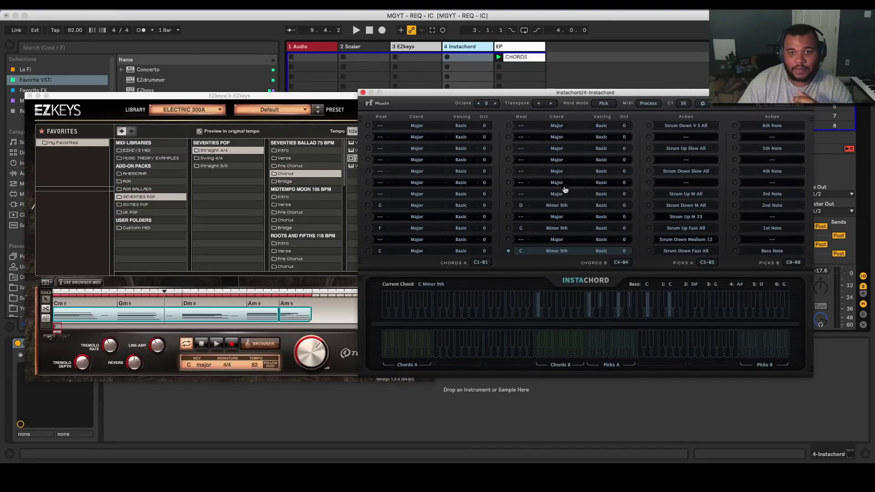
Make row 7 an A Minor 9th chord, audition a Chords B chord, and close Instachord.
left_click(522, 195)
left_click(508, 288)
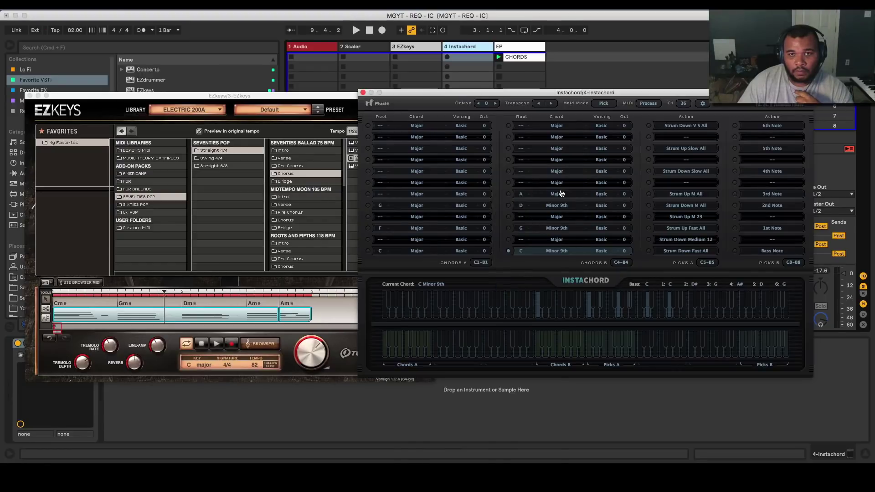
left_click(557, 193)
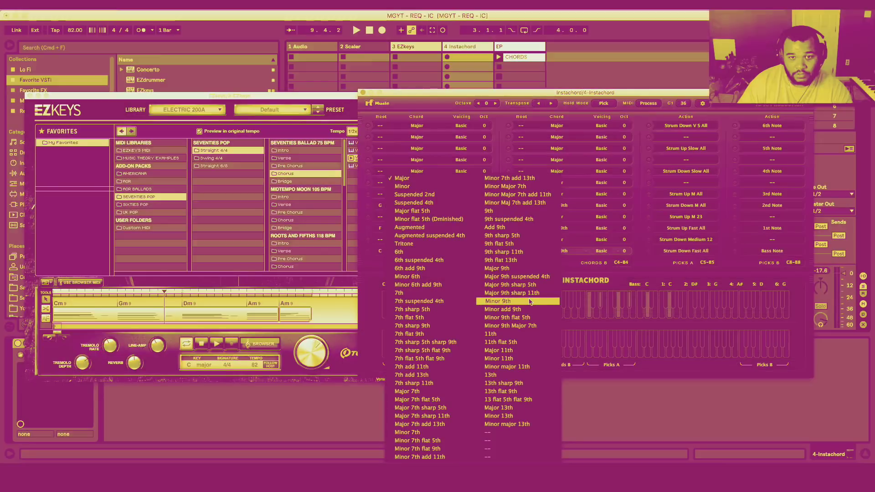
left_click(530, 300)
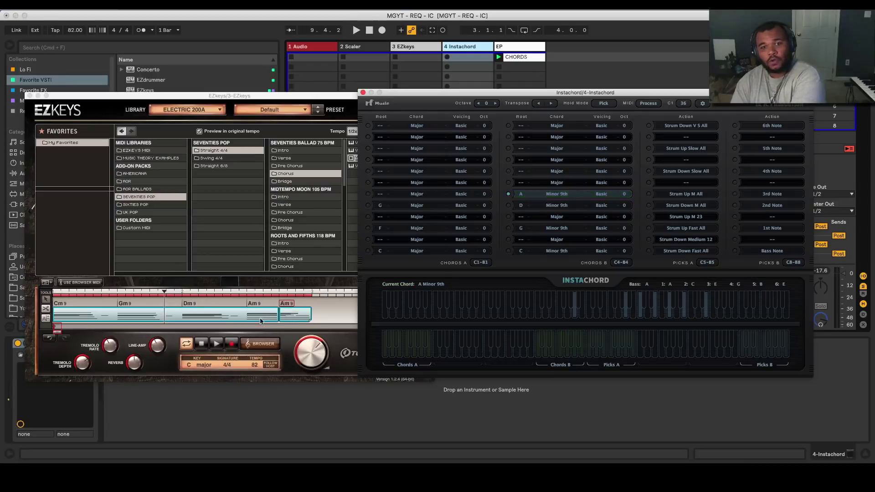
left_click(556, 349)
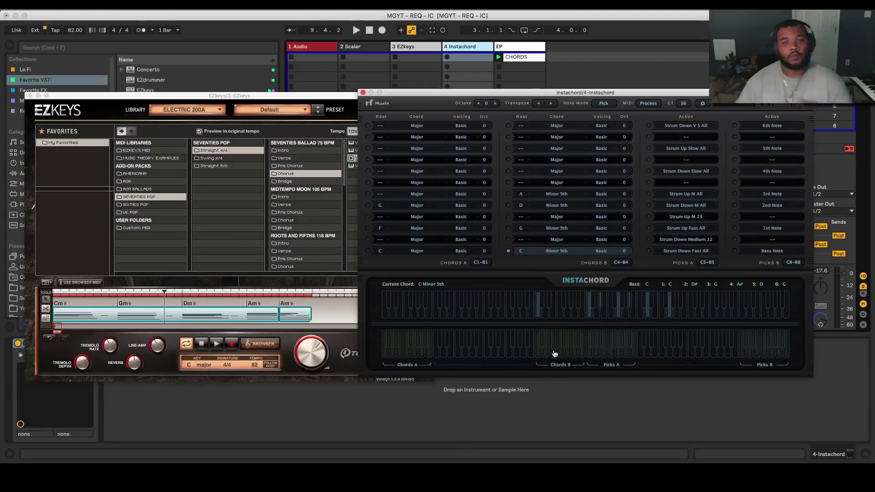
left_click(362, 93)
Close EZkeys and insert a new sixth MIDI track after the EP track.
left_click(28, 96)
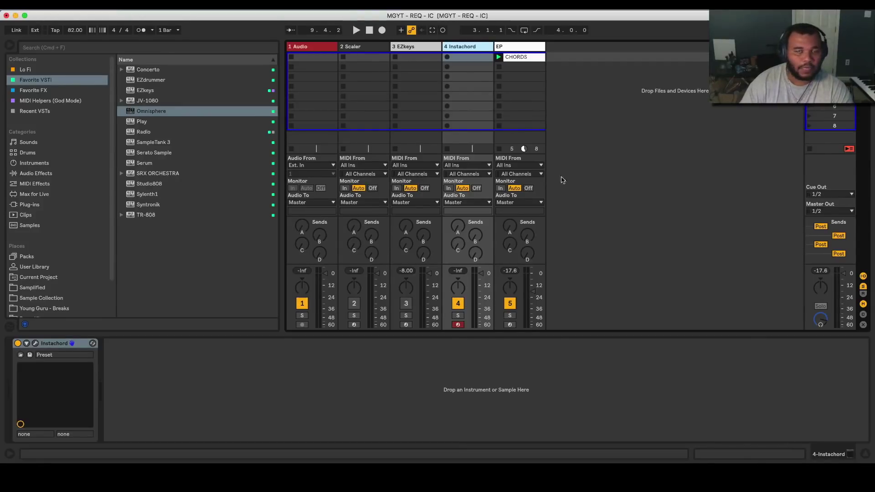
right_click(577, 47)
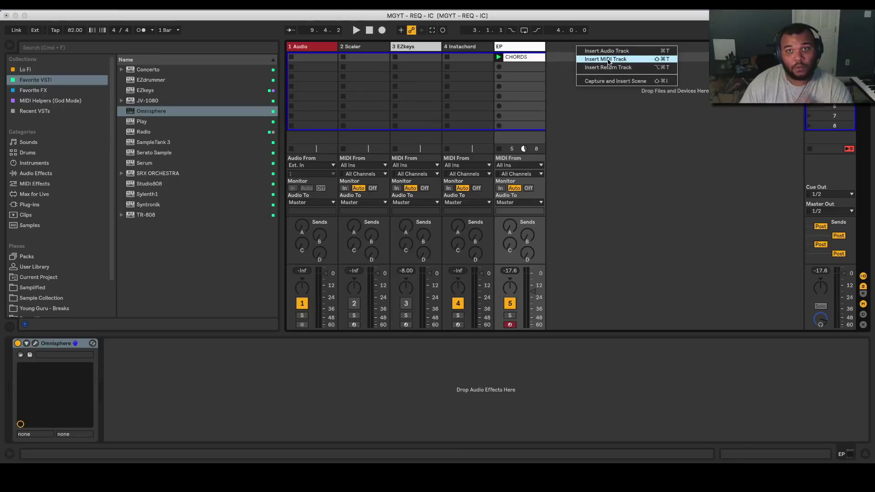
key("Return")
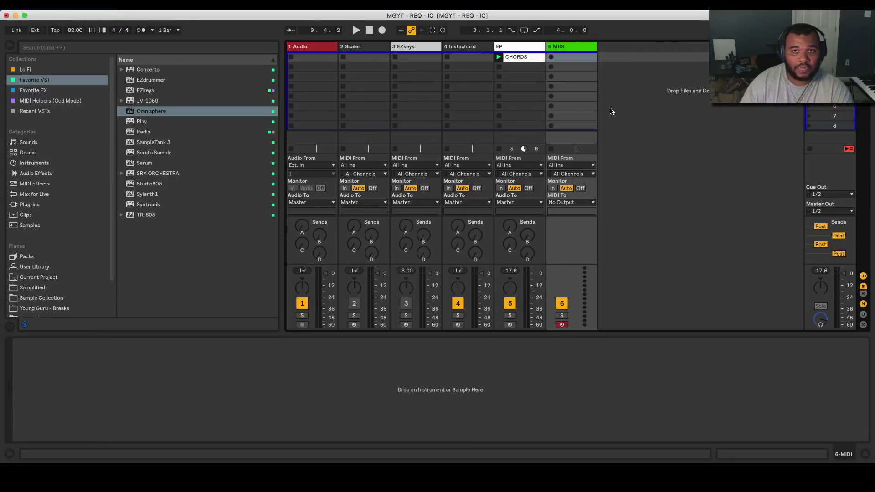
right_click(576, 49)
key("Escape")
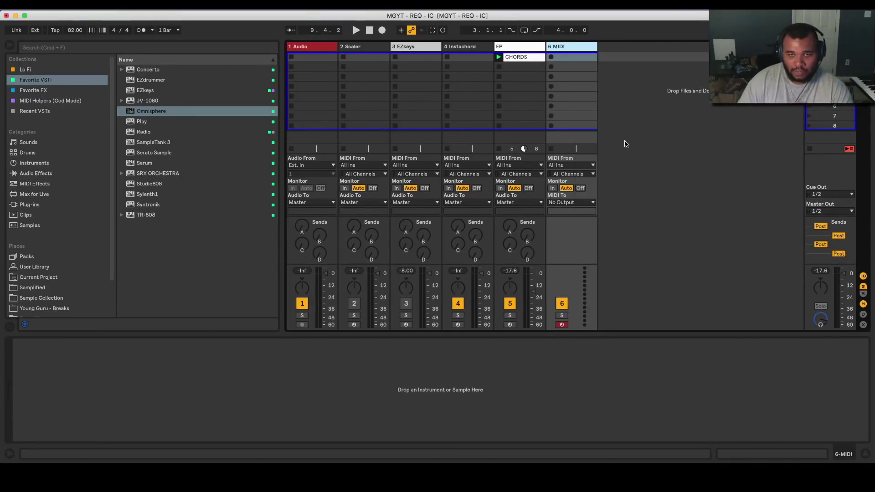
right_click(572, 49)
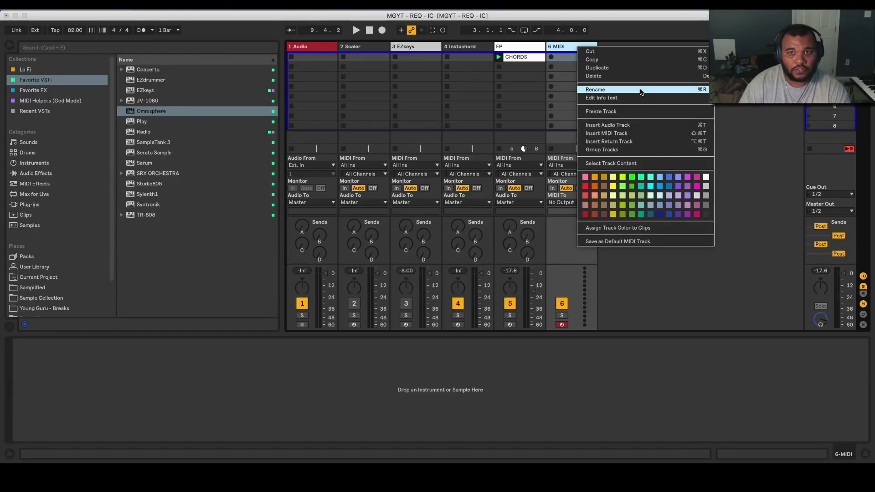
Take the new track's MIDI input from 4-Instachord and rename it GTR.
left_click(746, 117)
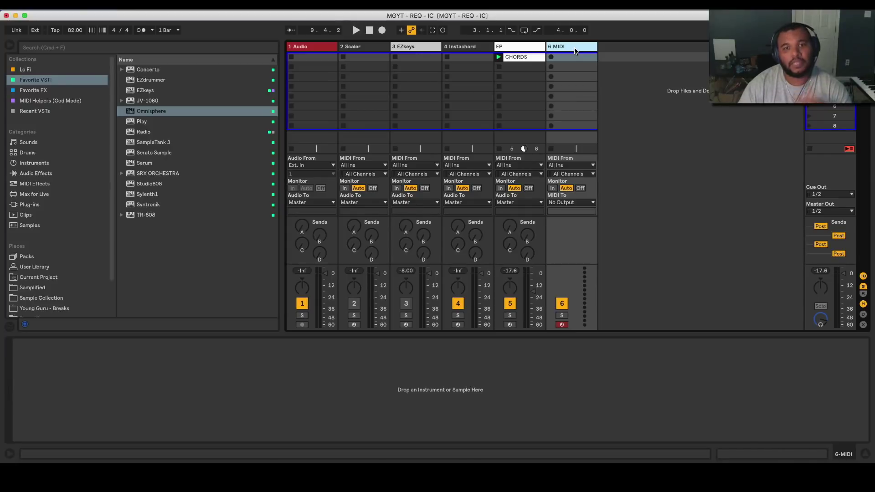
left_click(587, 166)
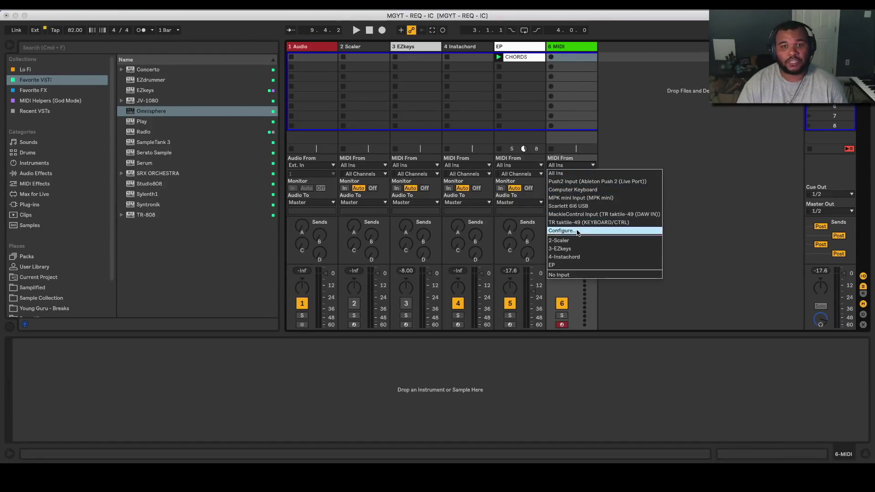
left_click(581, 258)
right_click(575, 47)
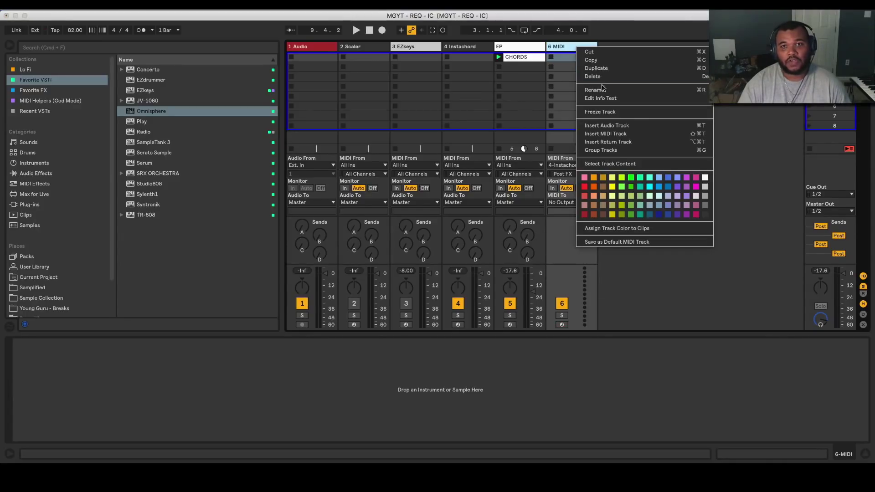
left_click(604, 93)
type("GTR")
key("Return")
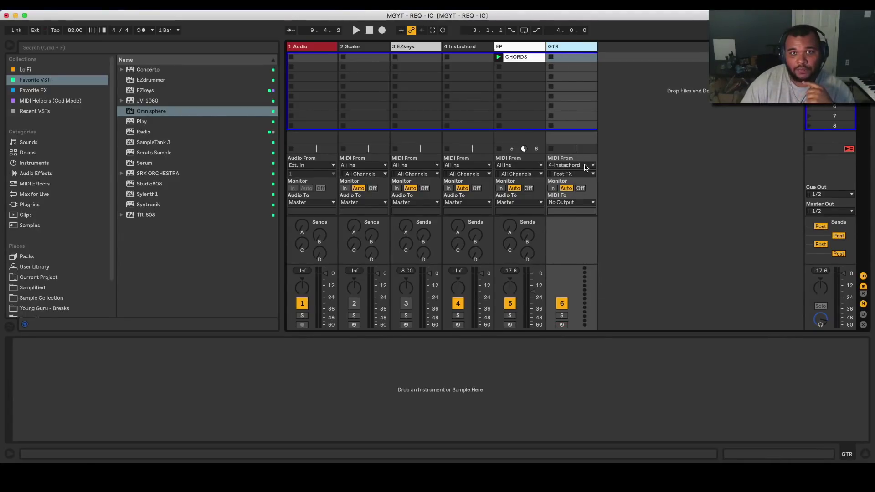
Have the GTR track receive MIDI from the Instachord device output.
left_click(588, 174)
left_click(585, 202)
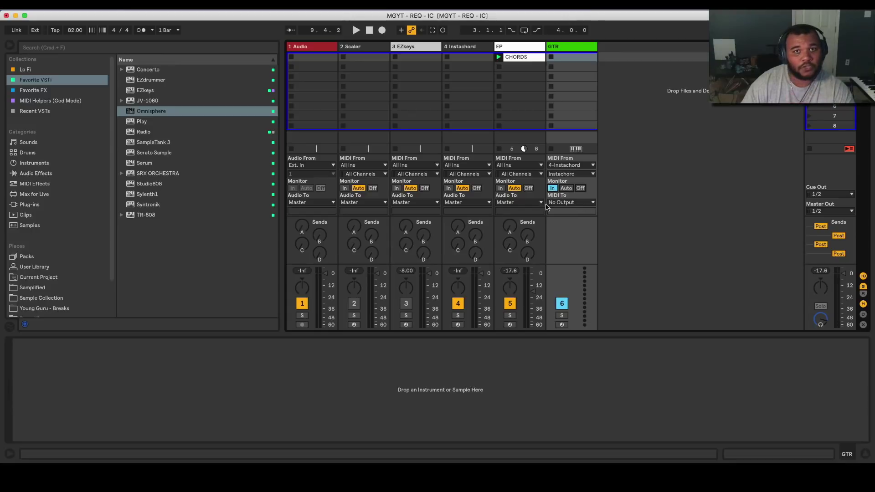
left_click(470, 47)
left_click(585, 88)
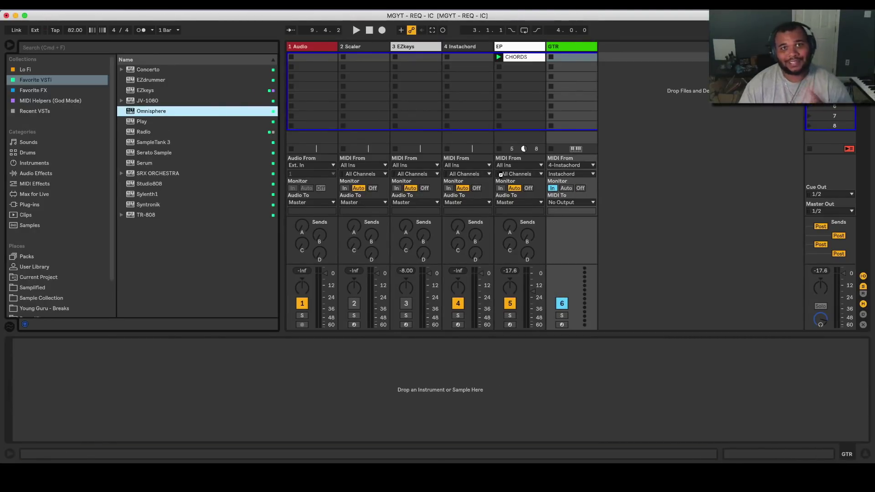
Load Omnisphere's Jazz Guitar Fingers patch on GTR and arm the Instachord track.
key("Return")
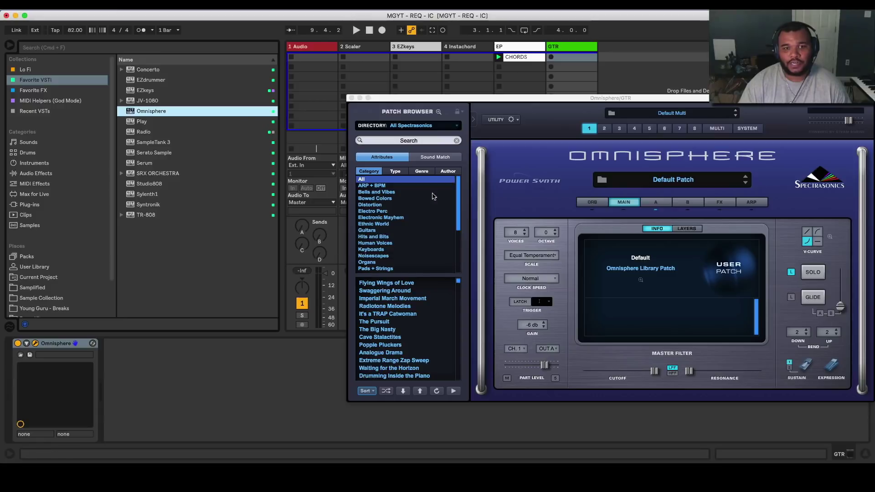
left_click(438, 112)
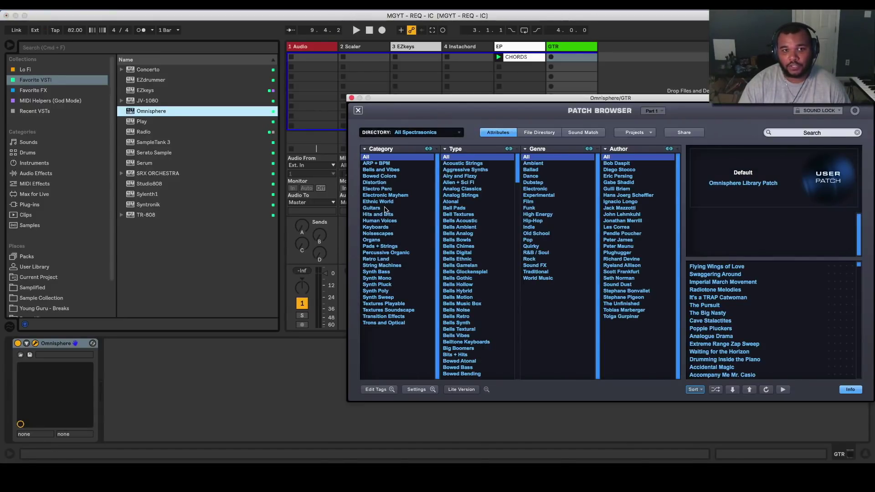
left_click_drag(441, 97, 408, 360)
left_click(458, 325)
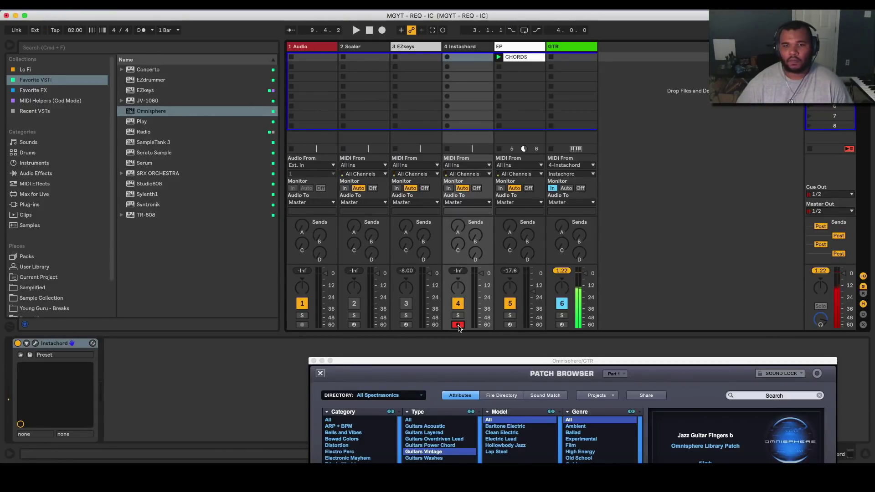
key("ctrl+alt+p")
left_click(449, 55)
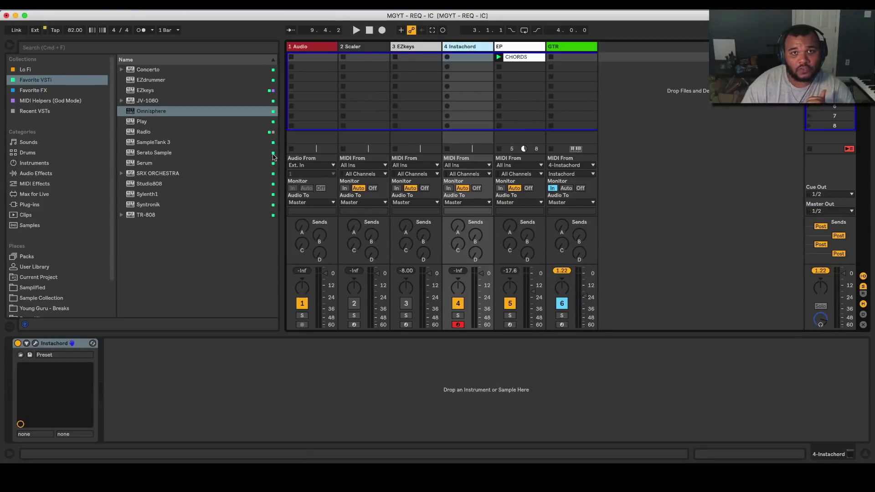
Review Instachord's chord layout, then show the EP track's CHORDS clip notes and close Instachord.
left_click(35, 343)
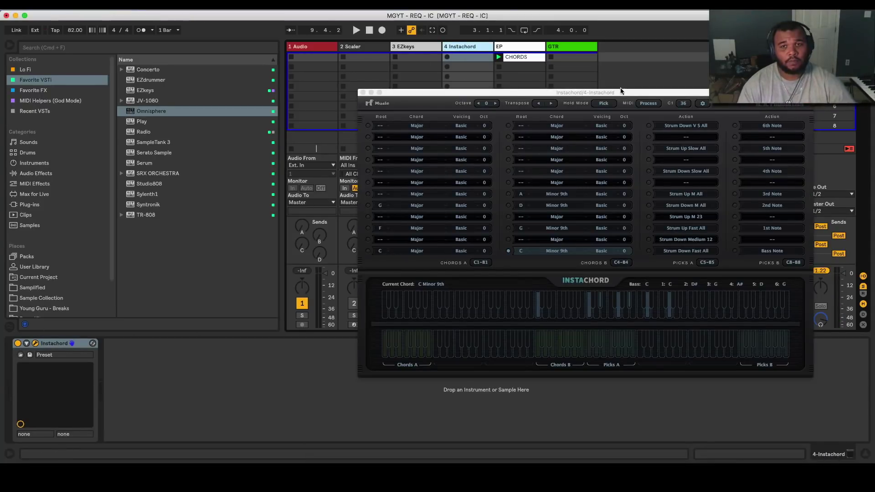
left_click_drag(620, 93, 536, 103)
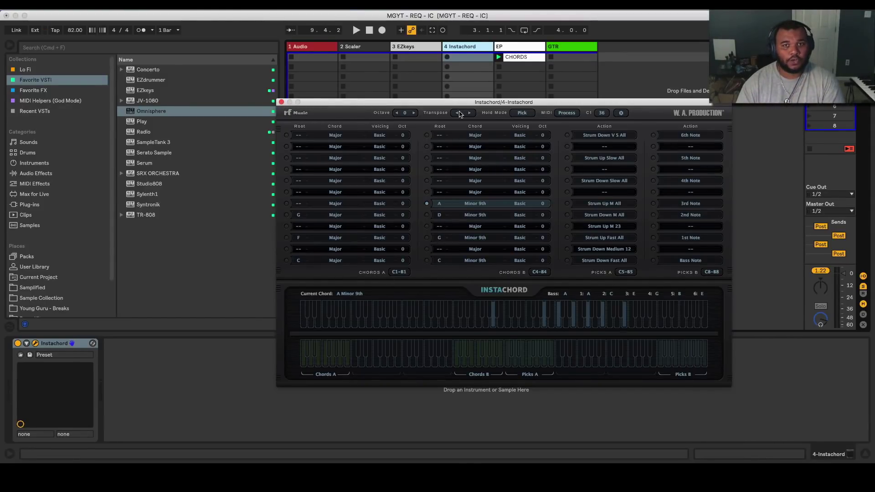
left_click(519, 67)
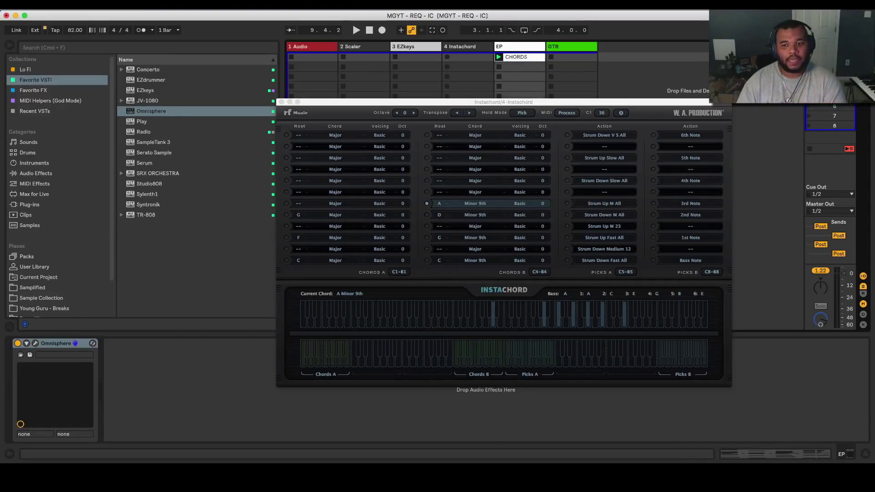
key("shift+Tab")
left_click(280, 102)
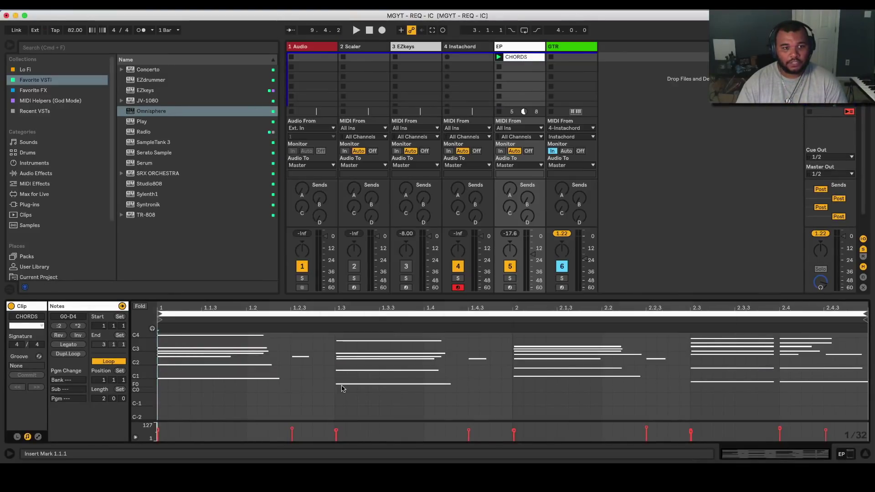
Record a chord-trigger clip on the Instachord track, trim it to two bars, and quantize it.
left_click(447, 58)
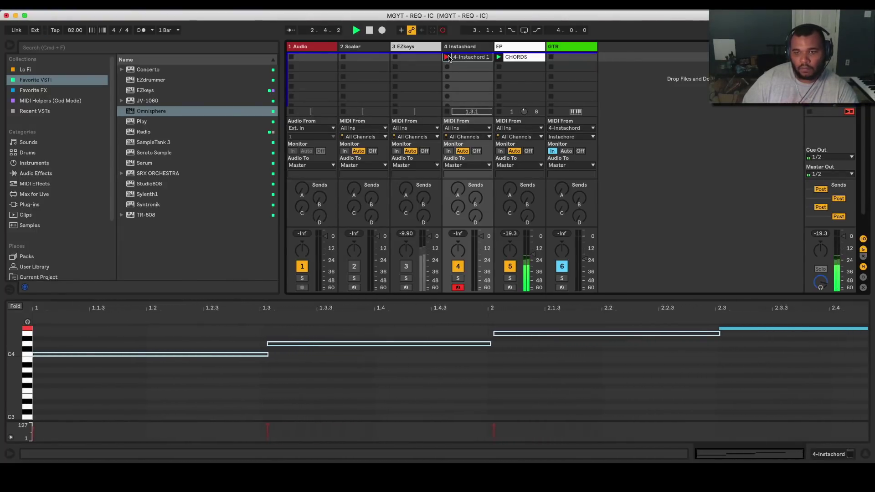
key("space")
left_click_drag(864, 321, 637, 331)
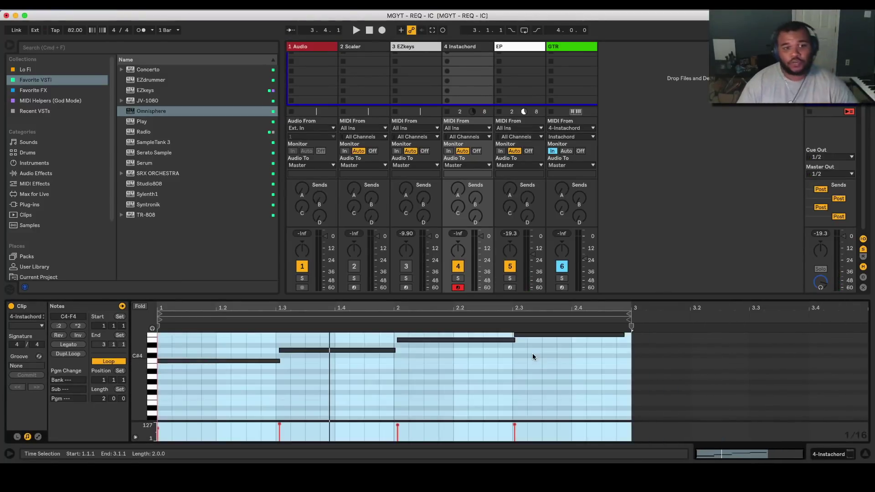
right_click(532, 354)
left_click(390, 379)
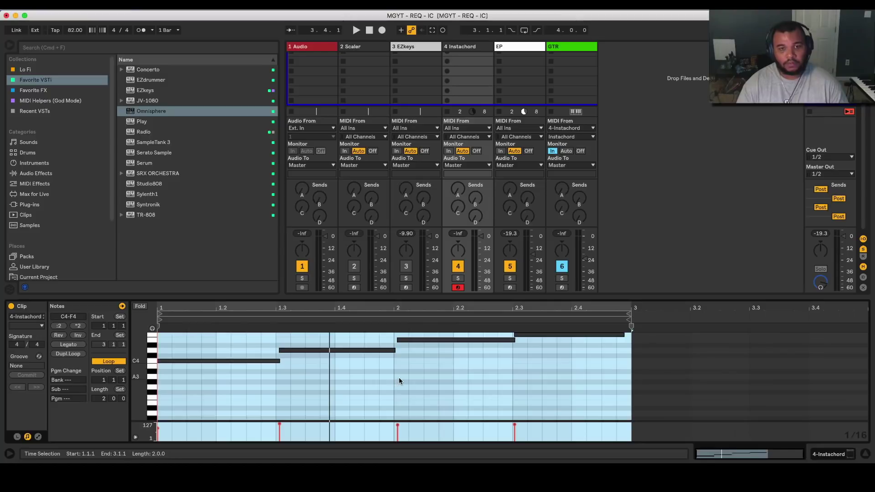
key("super+u")
left_click(475, 363)
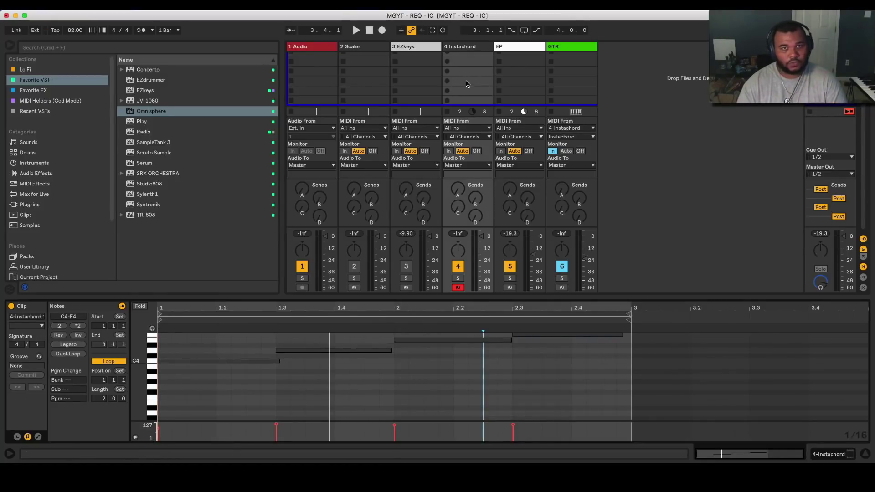
Reopen Instachord and audition the C Minor 9th chord with playback running.
key("shift+Tab")
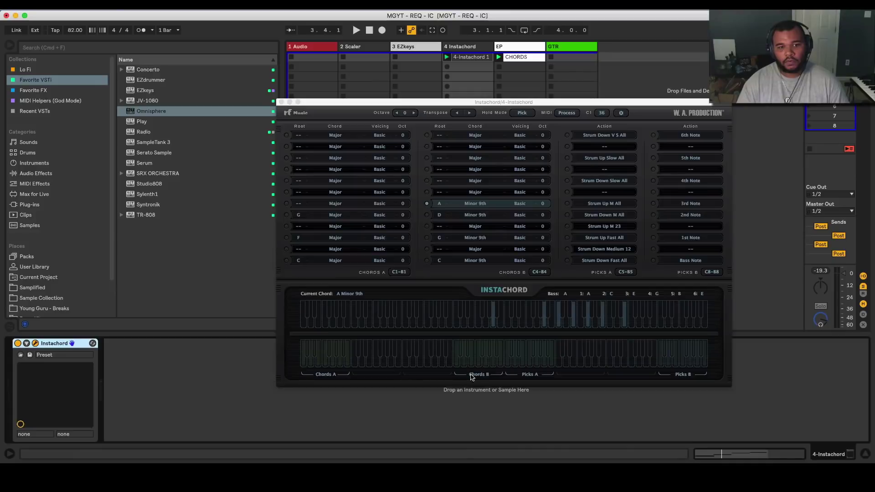
left_click(426, 260)
key("space")
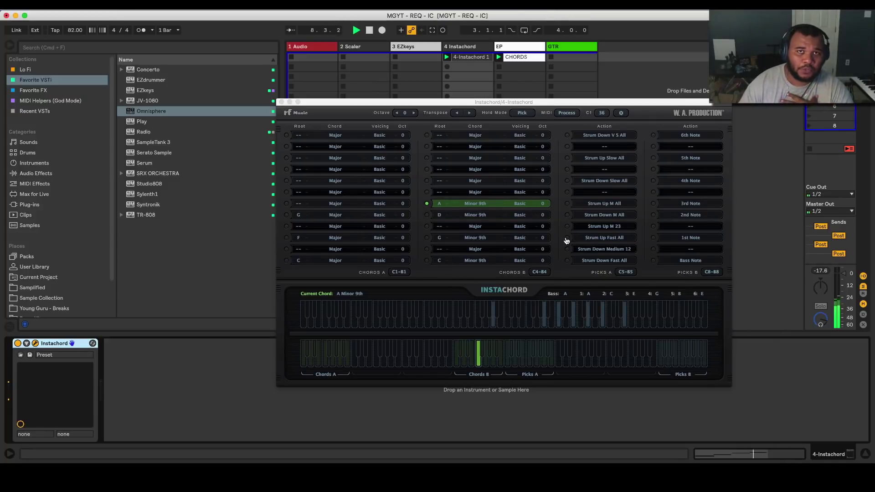
Give the C, G, D and A Minor 9th rows Guitar voicing, octave -1, and record strums.
left_click(523, 264)
left_click(494, 206)
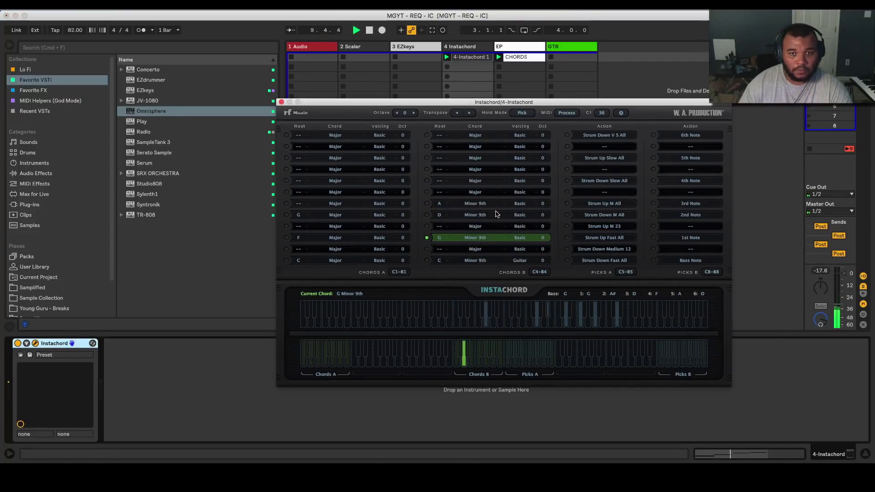
left_click(526, 237)
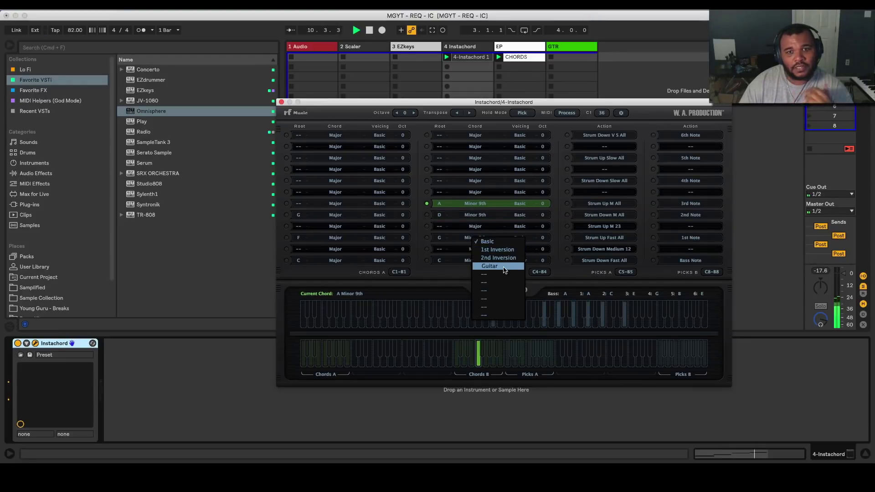
left_click(503, 271)
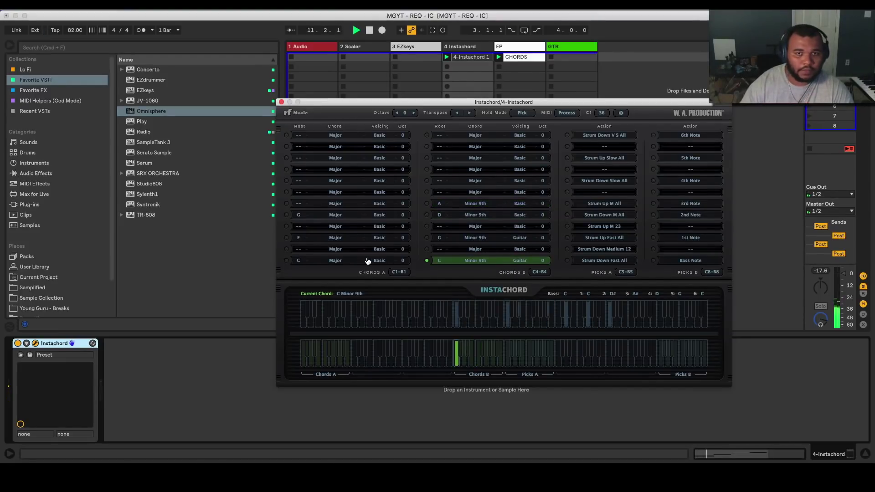
left_click(520, 215)
left_click(485, 240)
left_click(524, 204)
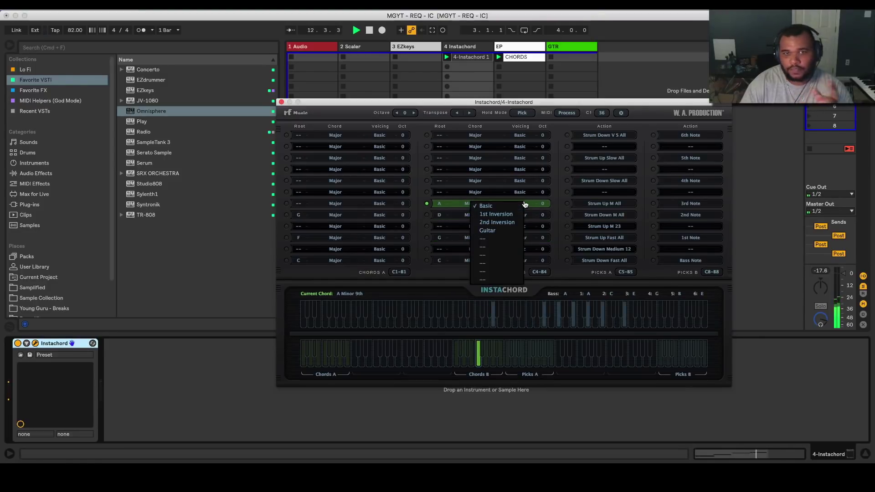
left_click(503, 231)
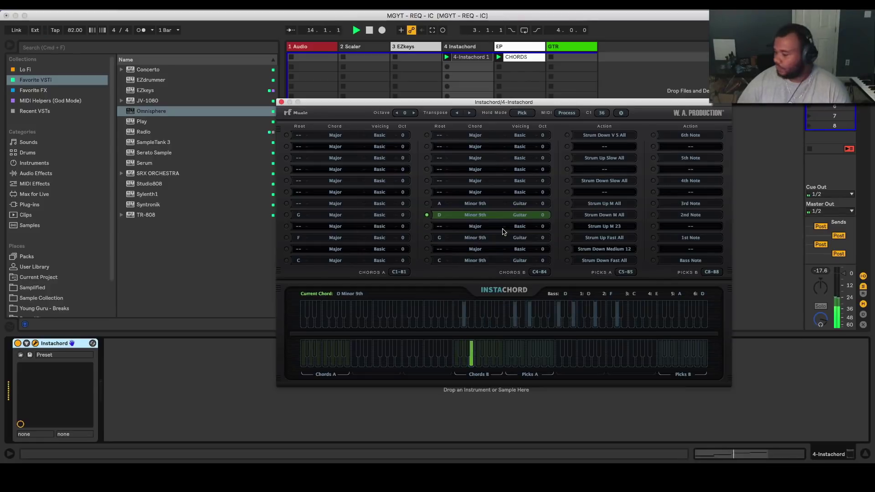
key("shift+F9")
left_click(397, 113)
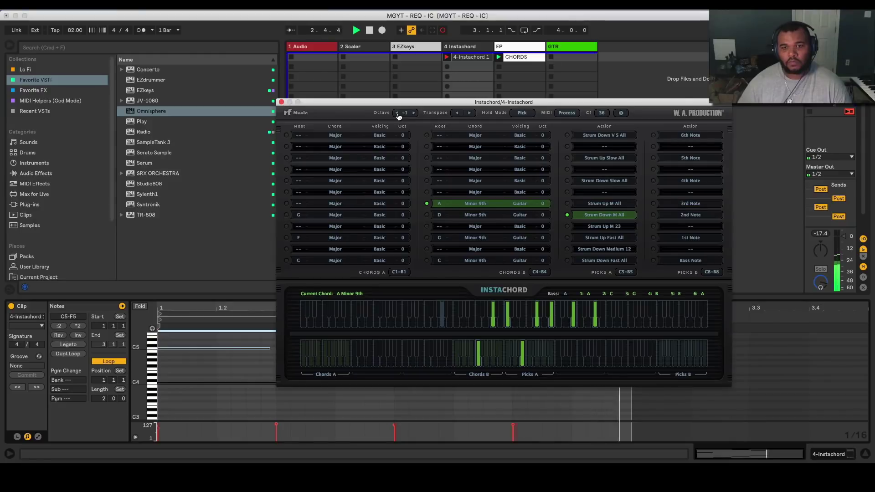
Close Instachord, stop playback, and rename the recorded clip to STRUMS.
left_click(281, 102)
key("space")
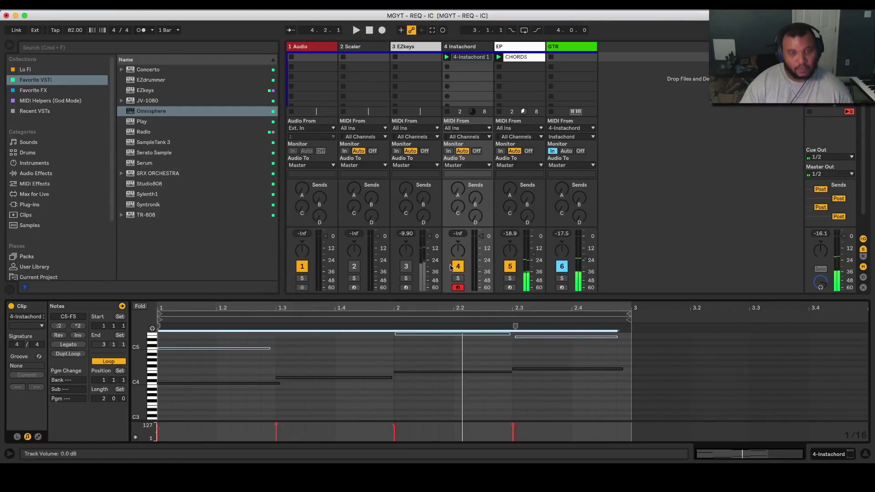
left_click(453, 351)
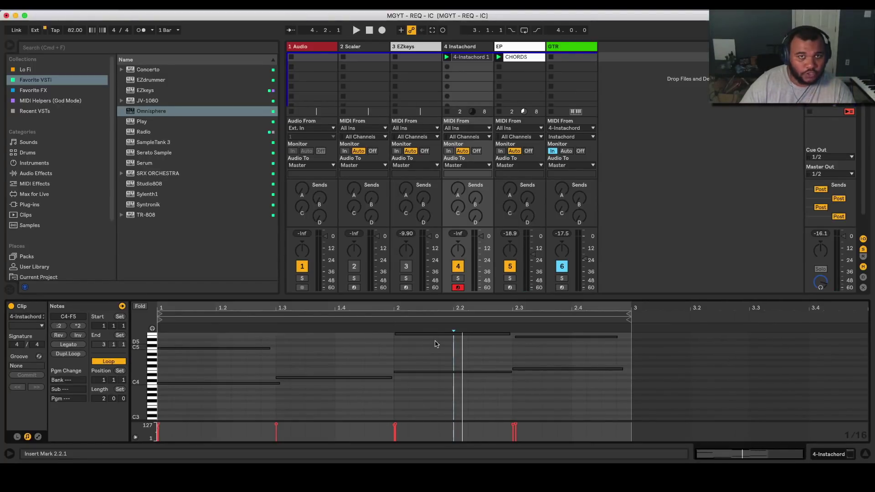
right_click(483, 57)
left_click(498, 100)
type("STRUMS")
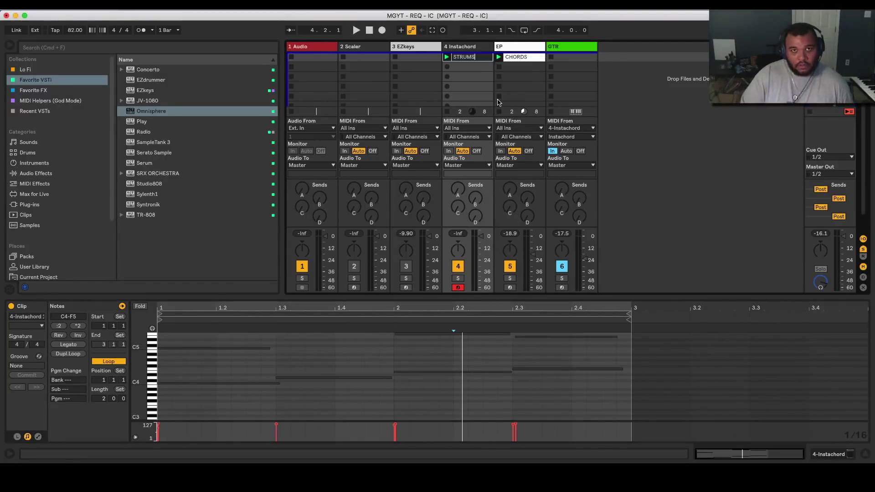
key("Return")
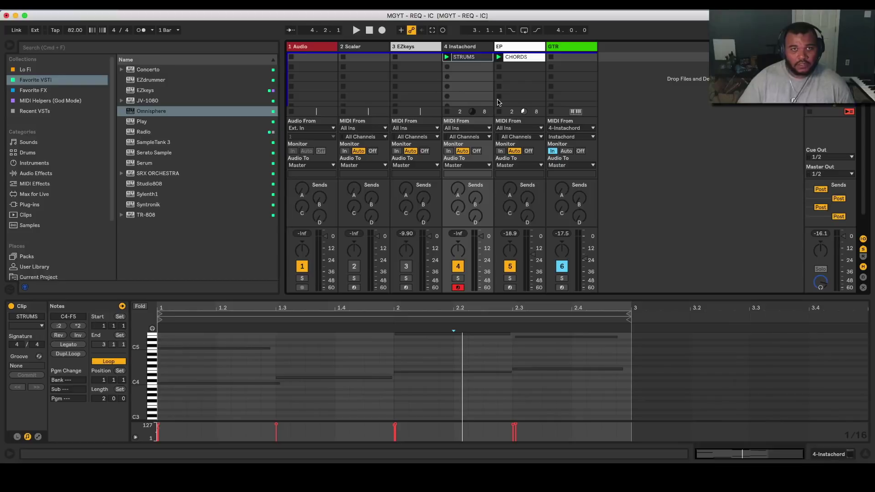
Inspect the STRUMS clip's F5, E5 and C4–F4 notes in the piano roll.
left_click(589, 46)
left_click(470, 52)
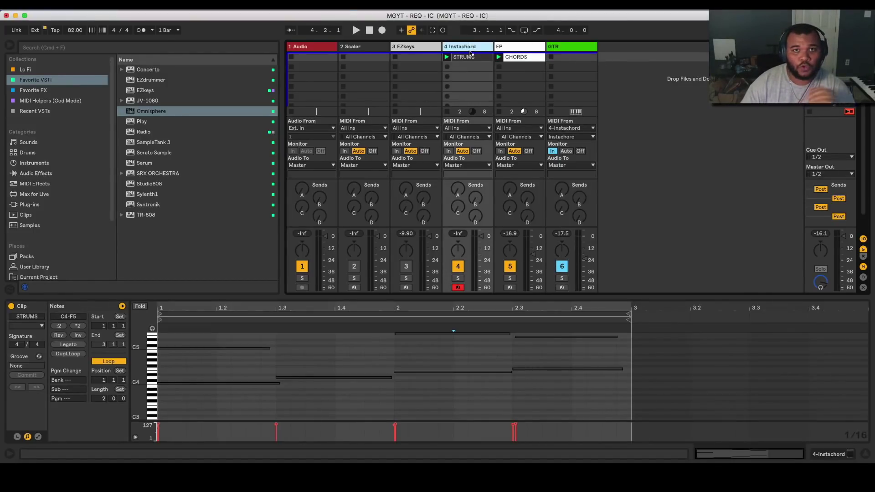
left_click(469, 57)
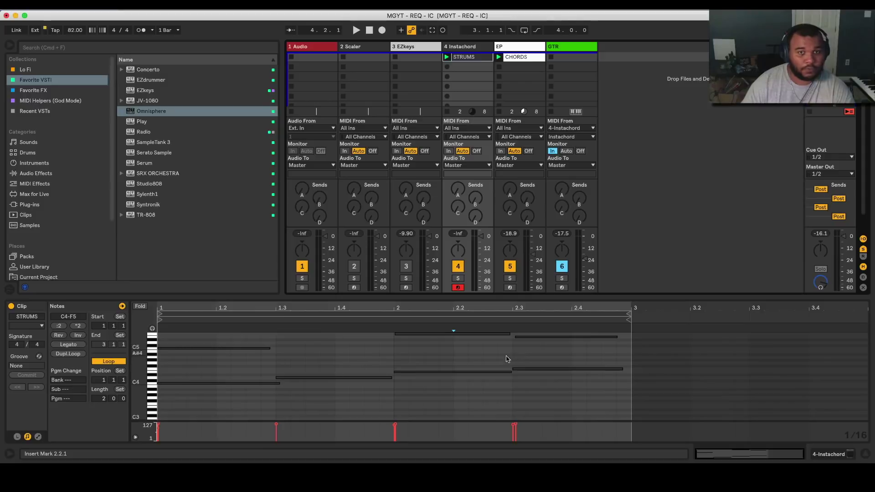
left_click_drag(312, 348, 274, 360)
left_click_drag(480, 353, 505, 337)
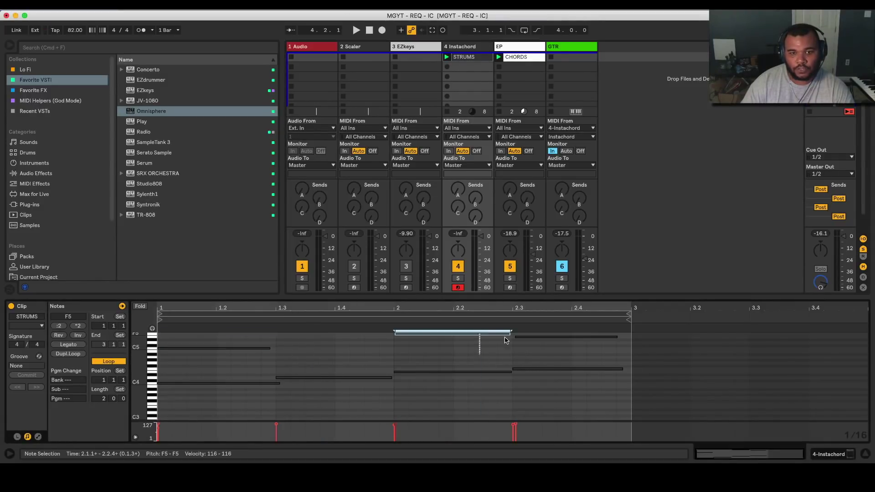
left_click(567, 336)
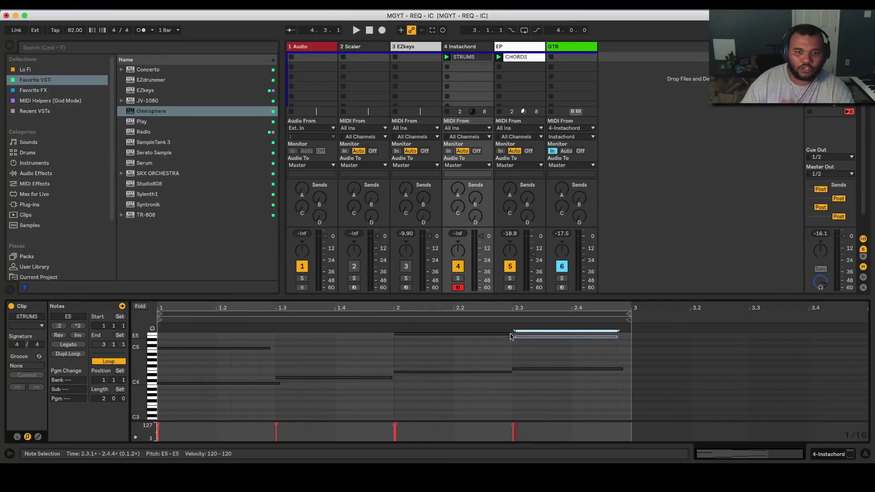
mouse_move(595, 355)
left_mouse_down()
mouse_move(410, 404)
mouse_move(264, 408)
left_mouse_up()
left_click(378, 351)
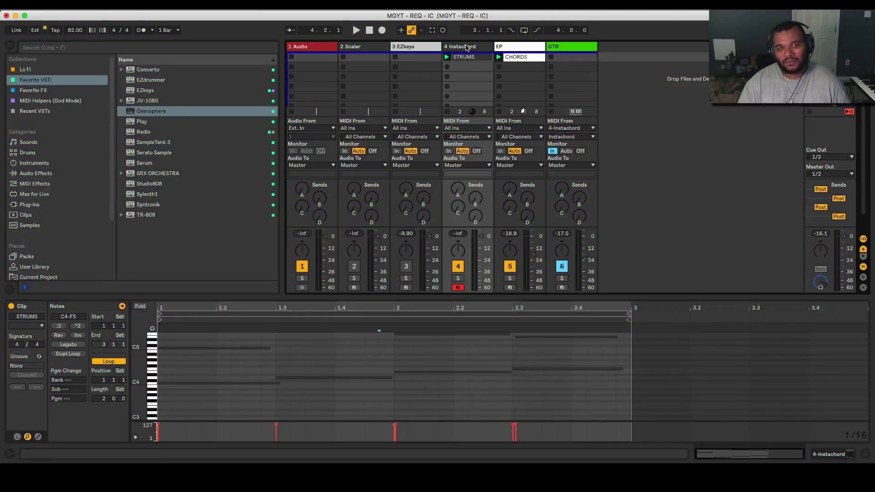
Rename track 4 from Instachord to 'GTR IC'.
right_click(467, 47)
left_click(500, 89)
type("GTR")
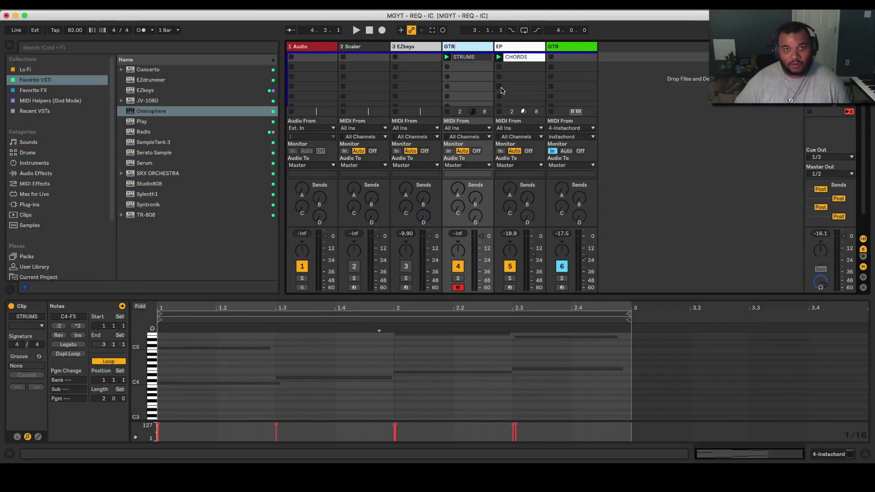
type(" IC")
key("Return")
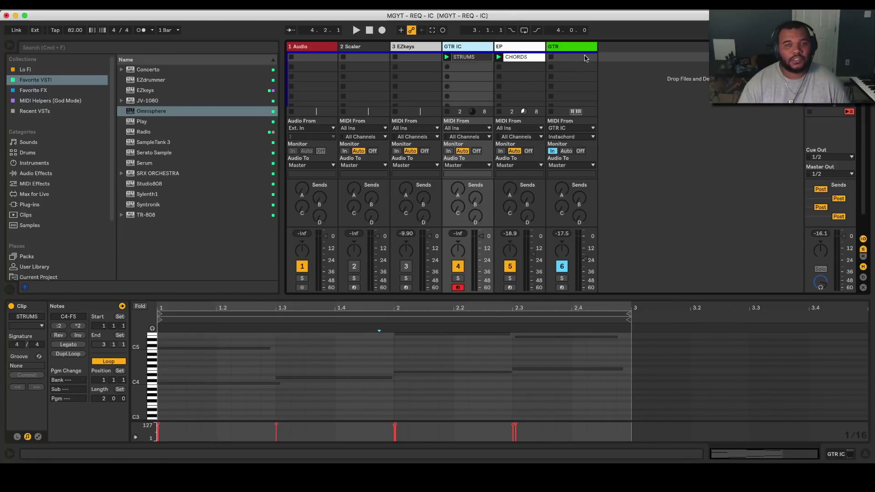
key("Delete")
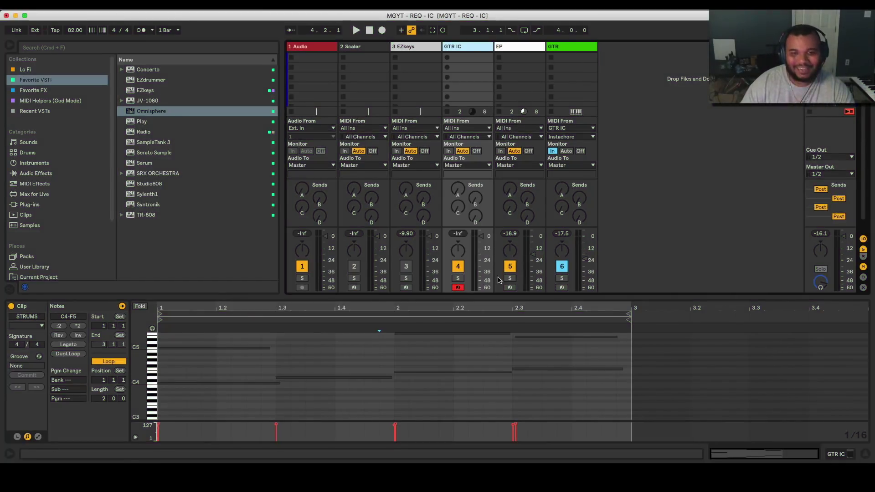
Duplicate the GTR IC track with its clip and name the copy BASS IC.
right_click(473, 48)
left_click(518, 67)
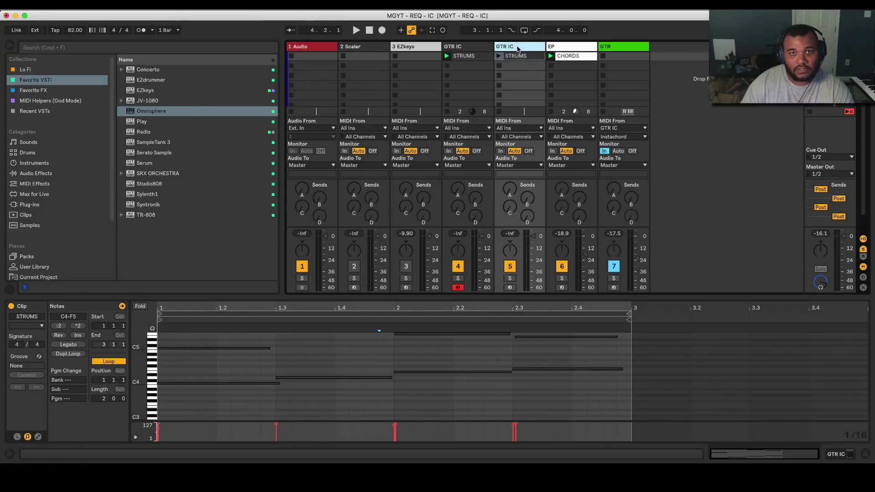
right_click(509, 49)
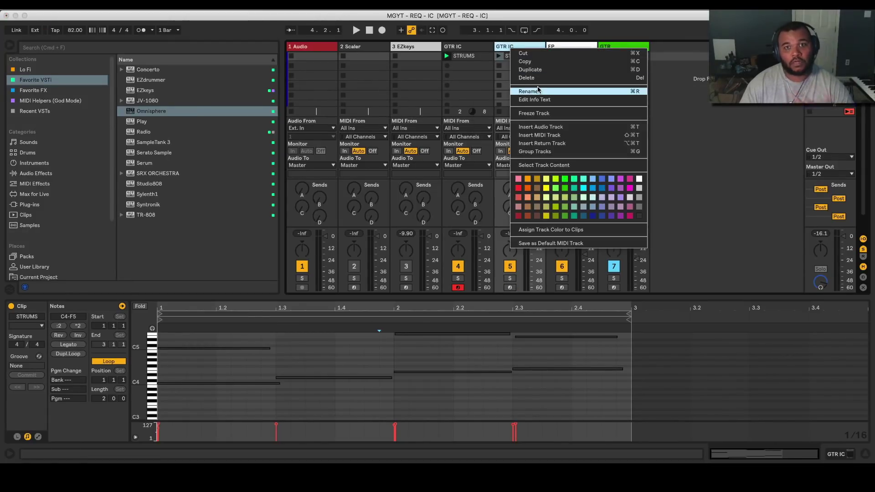
left_click(538, 89)
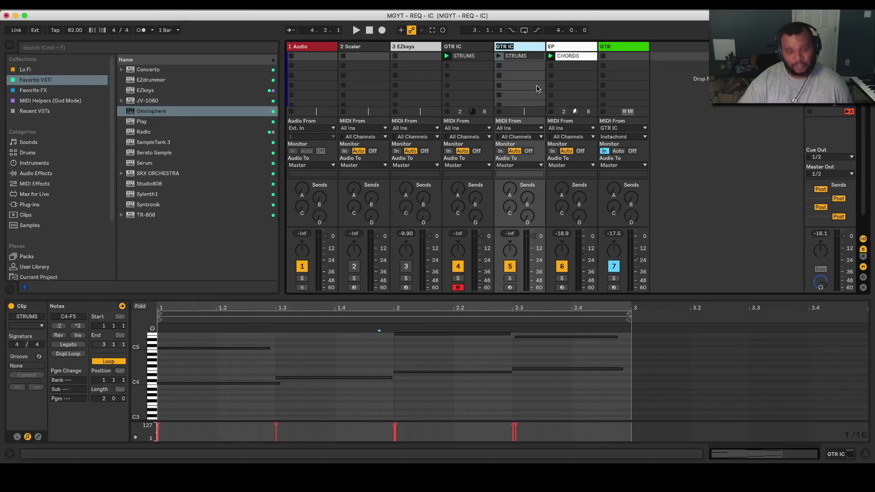
type("BASS IC")
key("Return")
Colour the BASS IC track green and change the GTR track's colour.
right_click(525, 47)
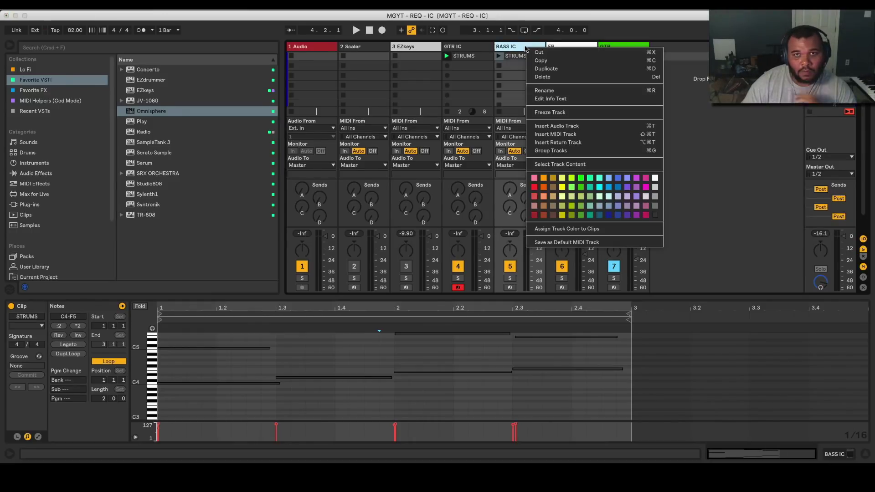
left_click(581, 178)
right_click(637, 48)
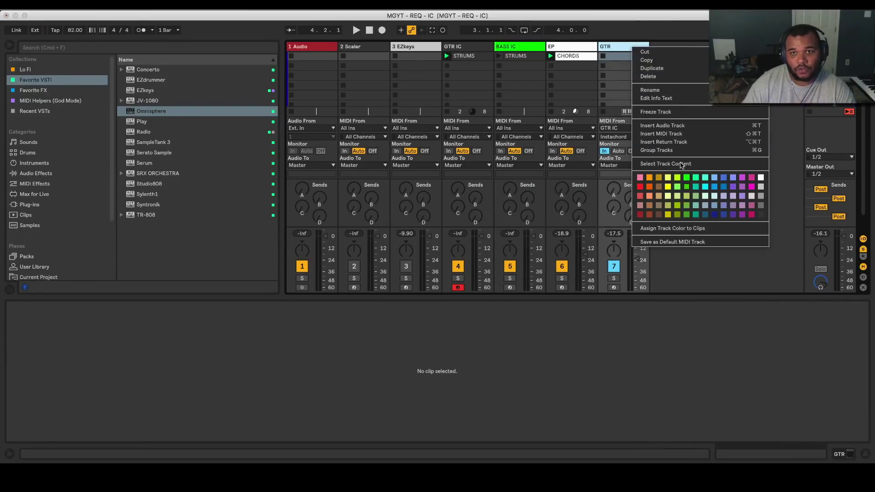
left_click(758, 208)
Delete the upper C5–F5 notes from the BASS IC track's STRUMS clip.
left_click(524, 56)
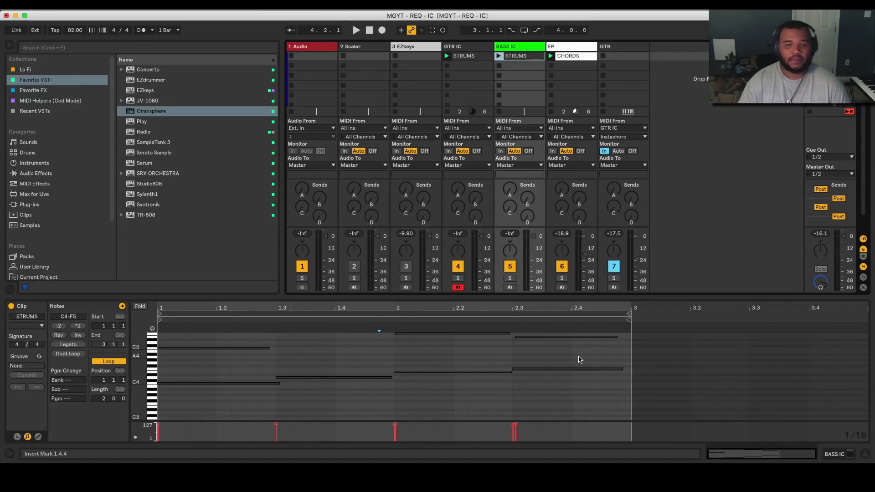
left_click_drag(581, 358, 231, 309)
key("Delete")
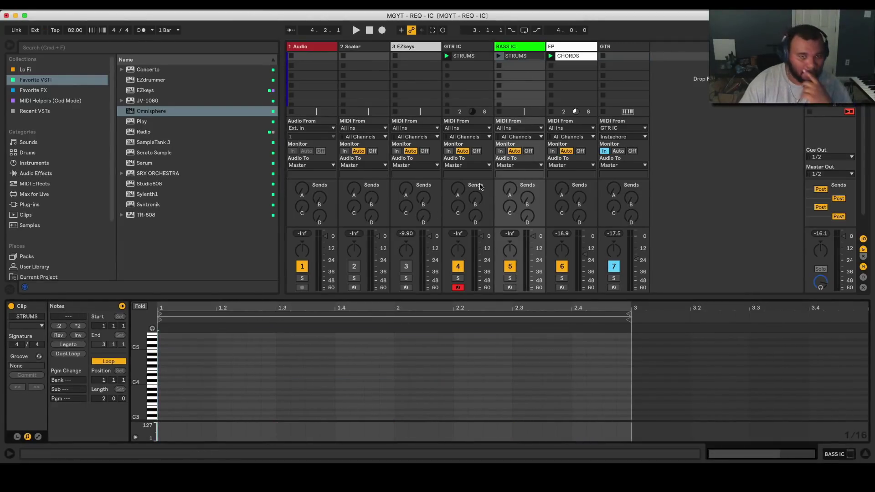
key("super+z")
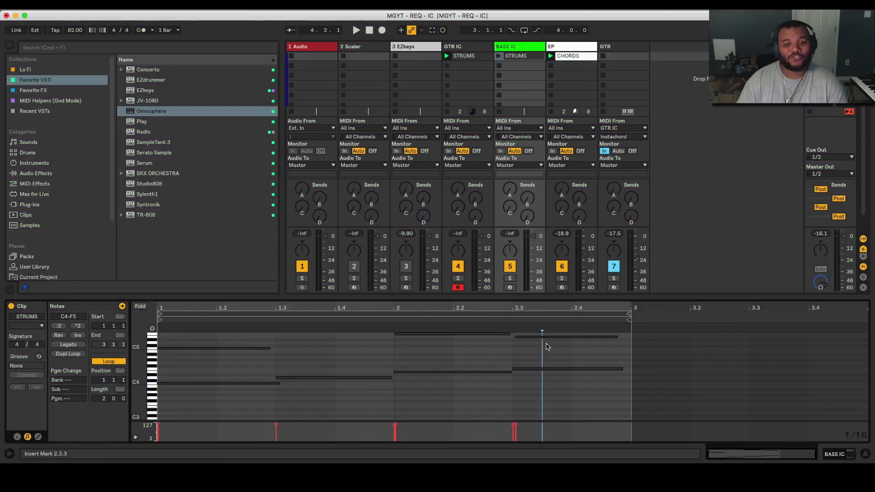
key("Delete")
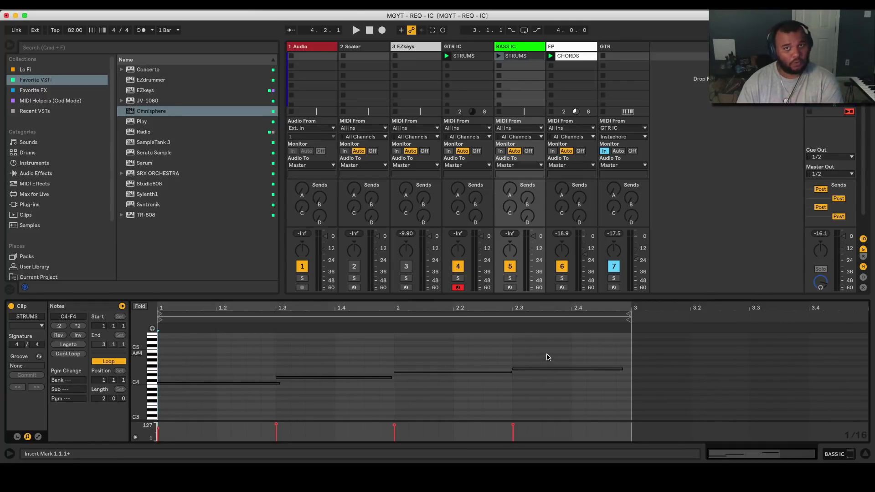
Rename the BASS IC clip to BASSLINE.
right_click(522, 56)
left_click(559, 96)
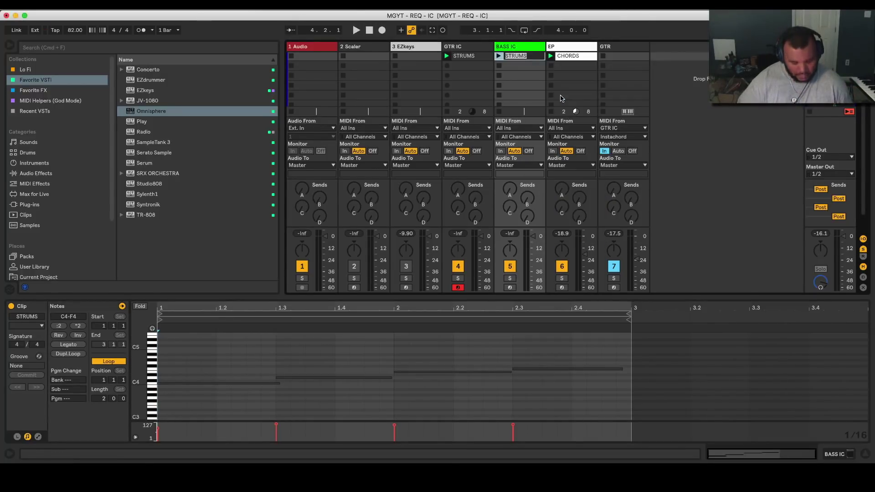
type("BASSLINE")
key("Return")
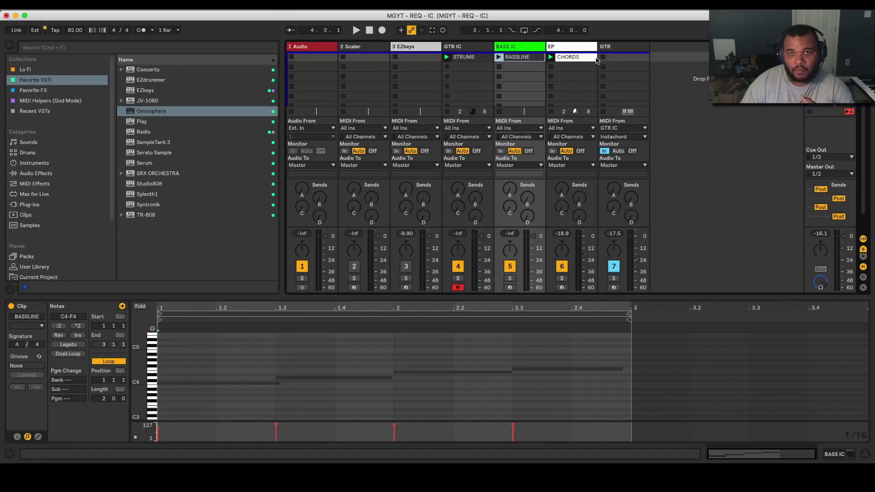
left_click(618, 46)
right_click(632, 46)
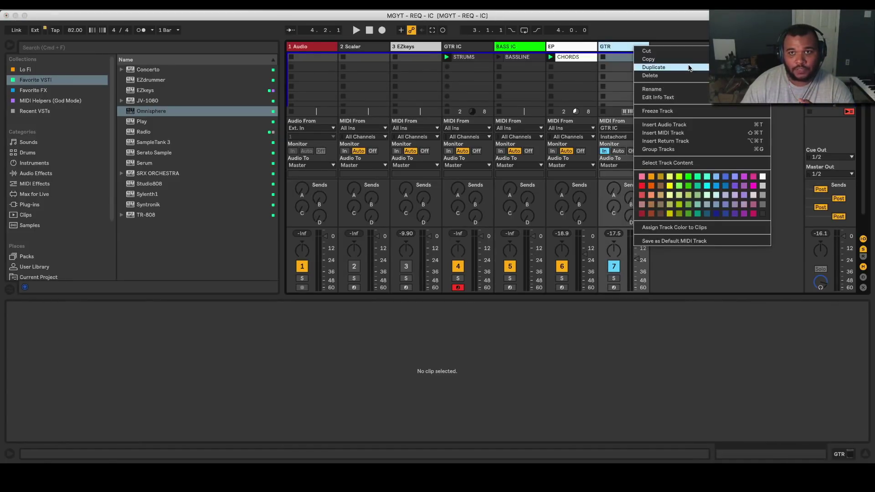
Duplicate the GTR track and name the new track BASS.
left_click(686, 68)
right_click(673, 46)
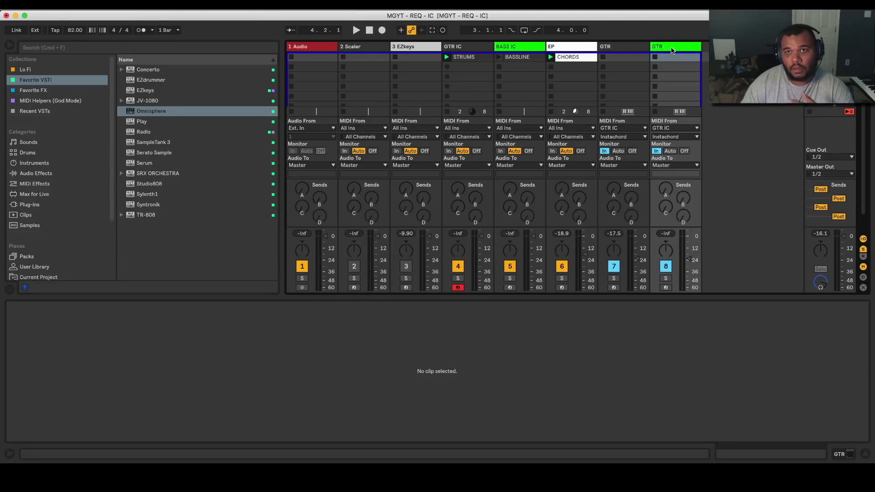
right_click(672, 50)
left_click(690, 92)
type("BASS")
key("Return")
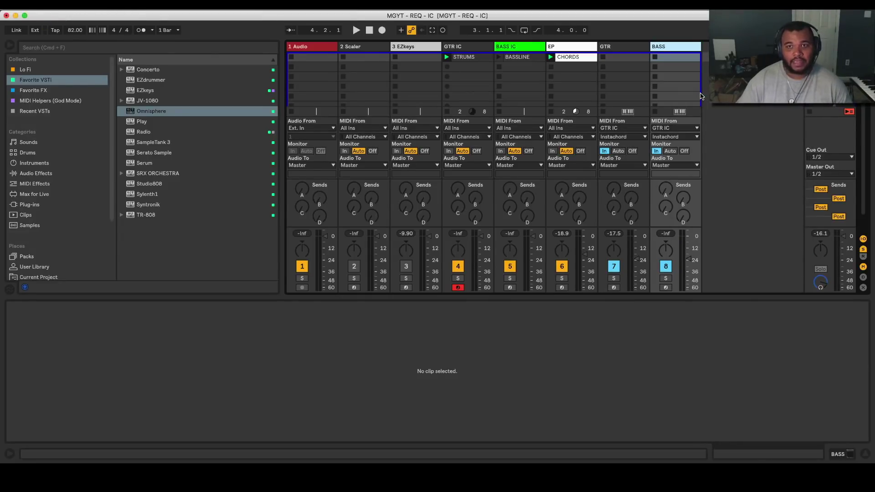
Set the BASS track's MIDI From source to the BASS IC track.
left_click(684, 129)
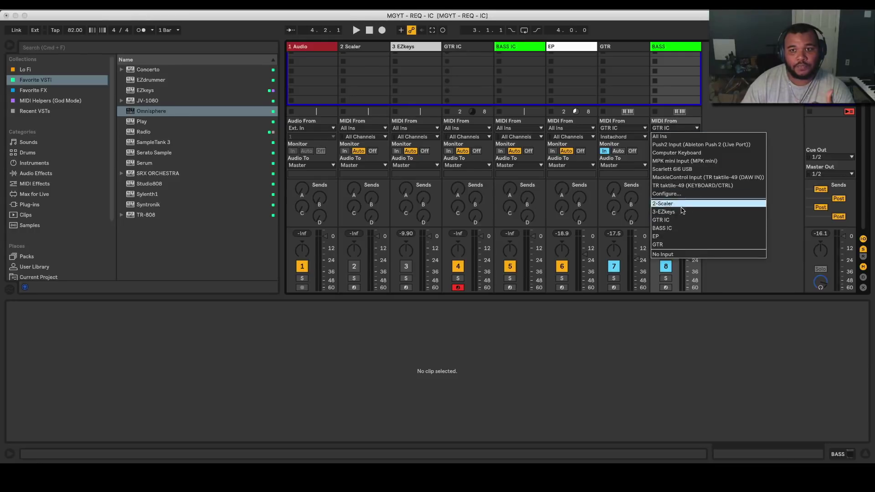
left_click(662, 228)
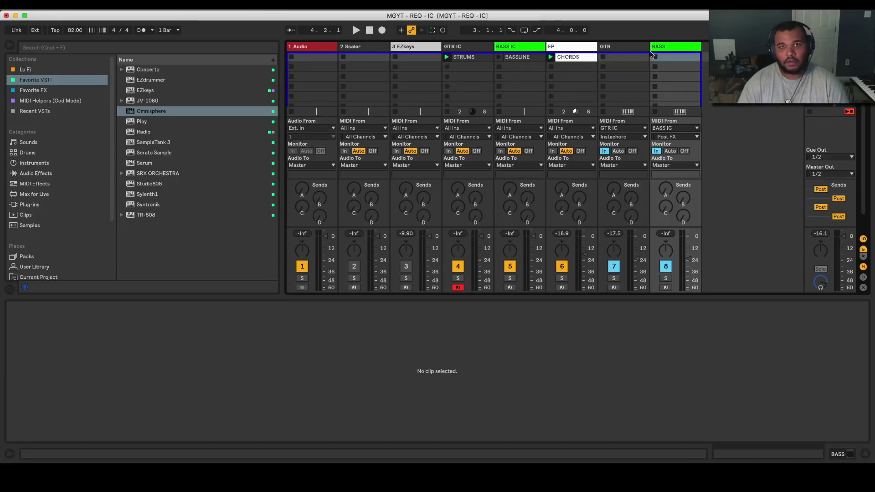
left_click(518, 58)
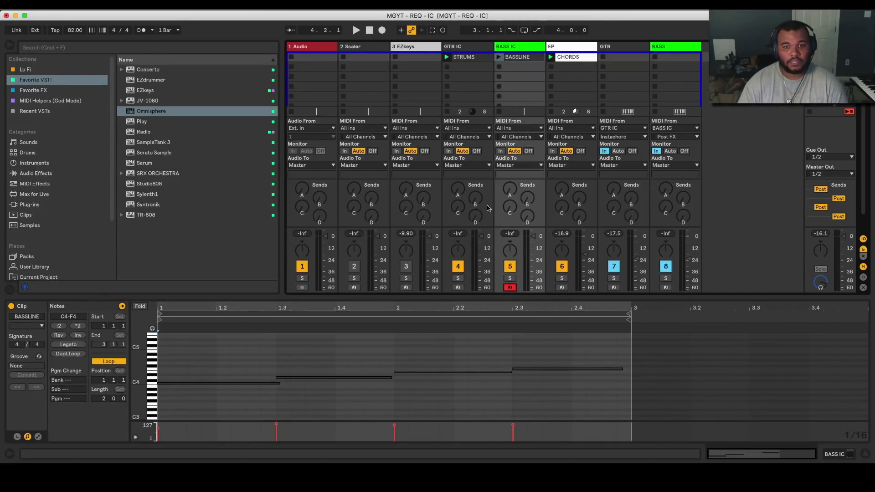
Load Omnisphere on the BASS track with the Boomer Square Res patch.
left_click(673, 66)
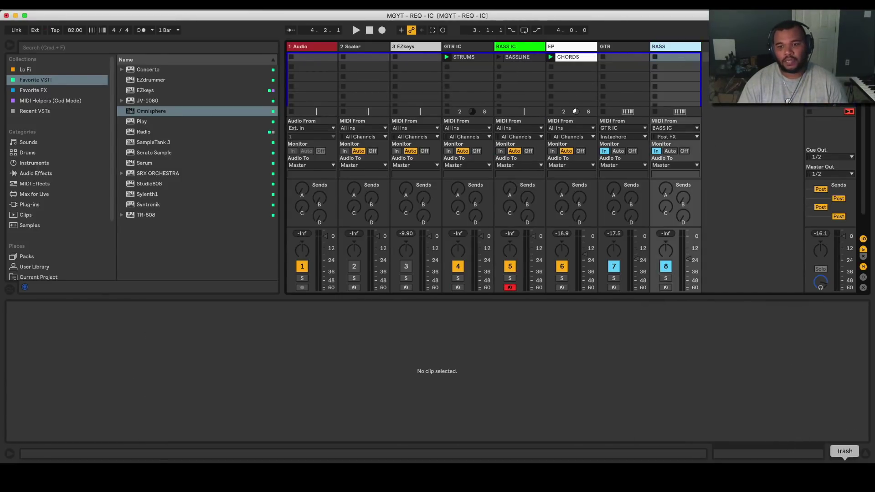
key("Return")
left_click(36, 343)
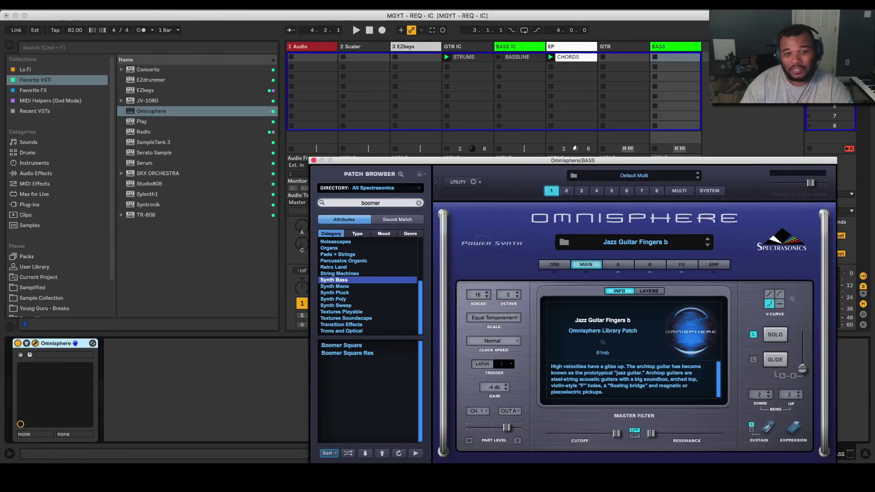
left_click(347, 354)
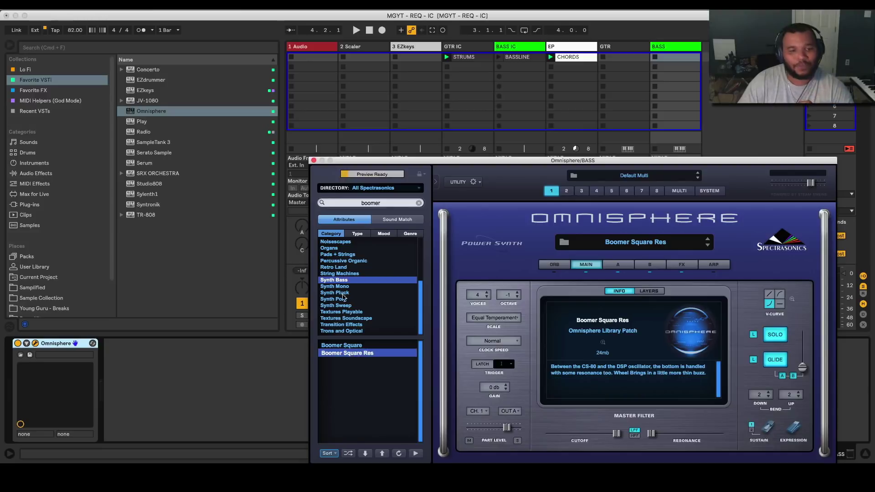
left_click(314, 160)
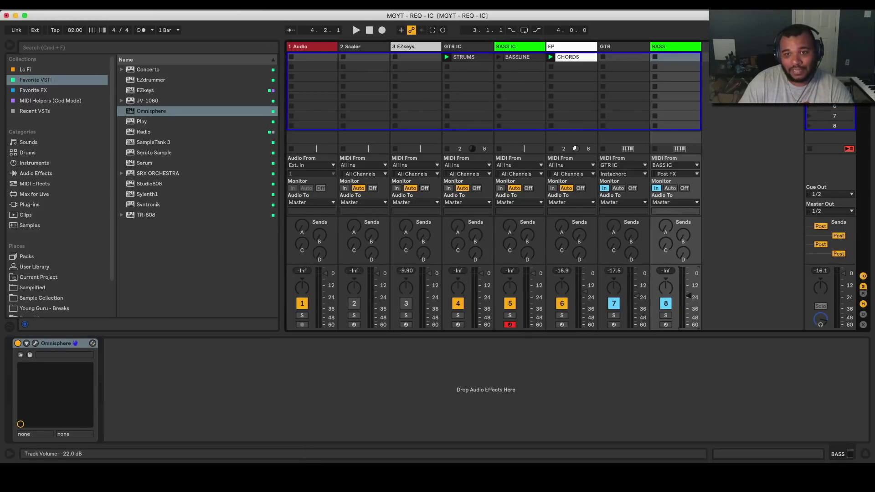
Save the Live Set from the File menu.
left_click(46, 5)
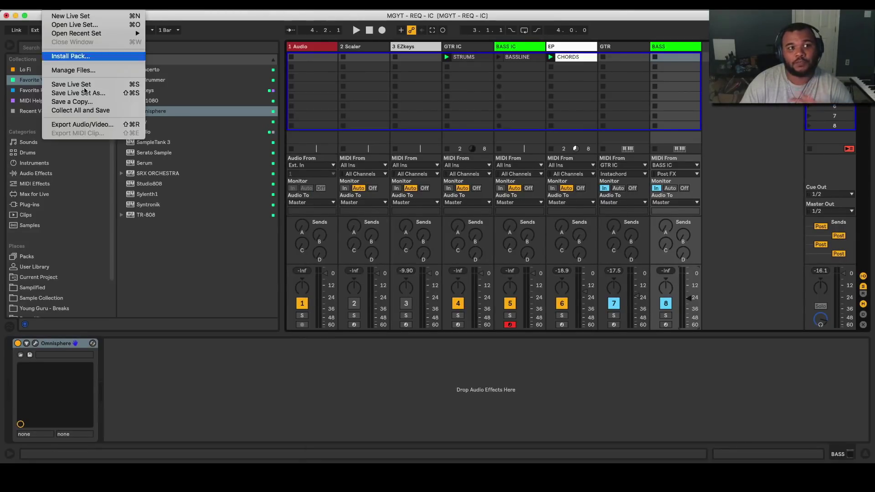
left_click(89, 84)
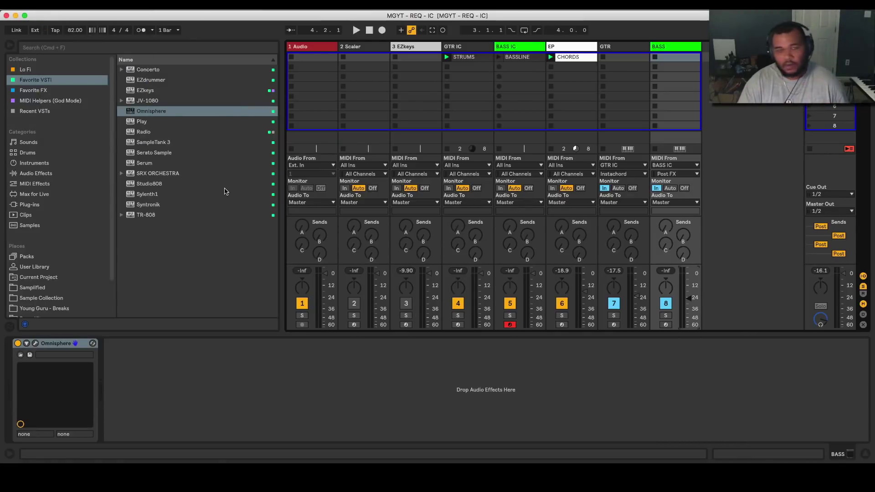
left_click(525, 49)
Set Instachord's Picks A range to C7-B7 and Picks B to C5-B5.
left_click(35, 343)
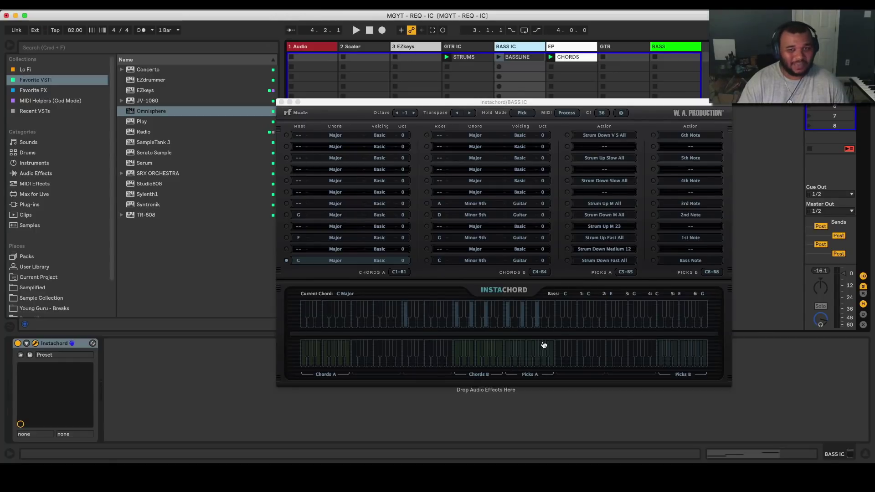
left_click(626, 273)
left_click(627, 277)
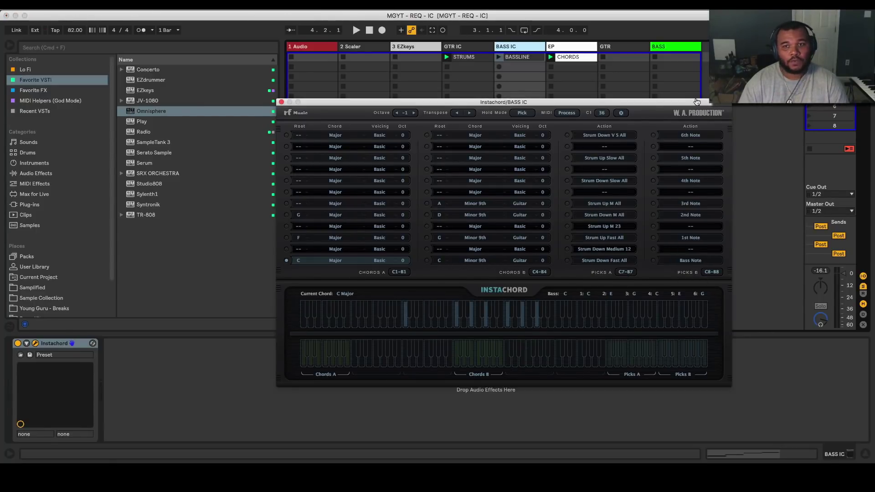
left_click(714, 274)
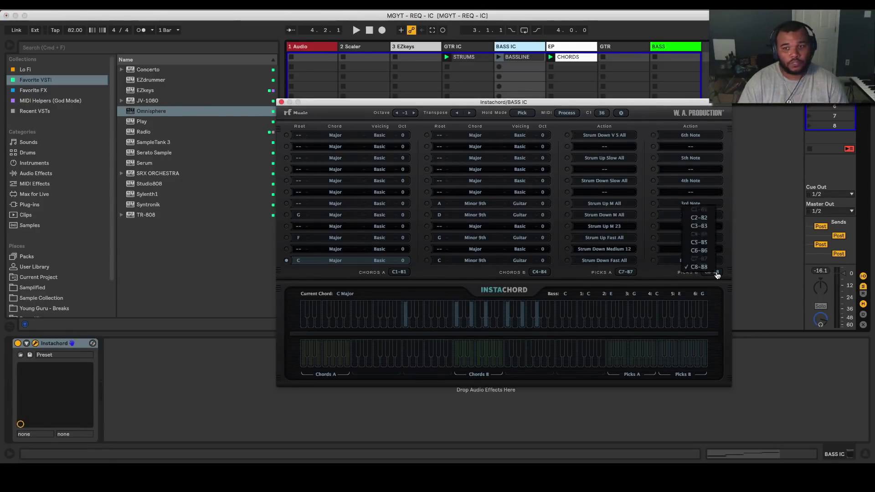
left_click(699, 243)
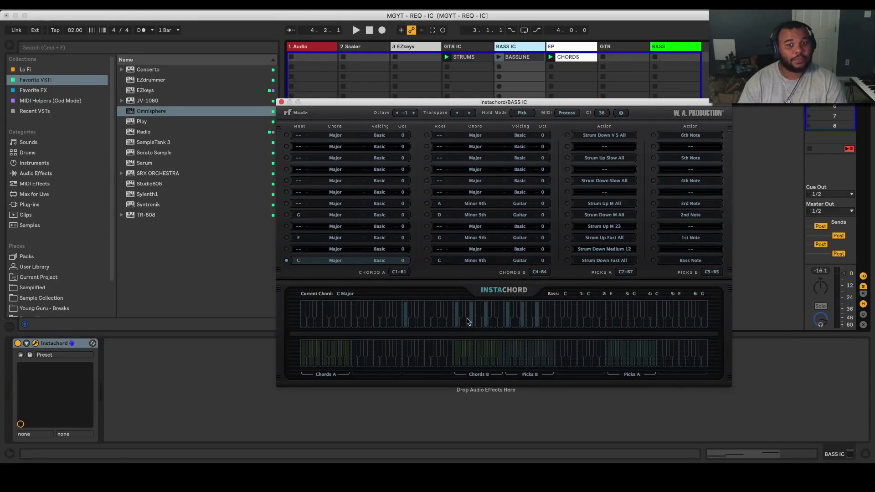
Change the voicings of rows A, G and C from Guitar to Basic.
left_click(522, 208)
left_click(516, 217)
left_click(524, 239)
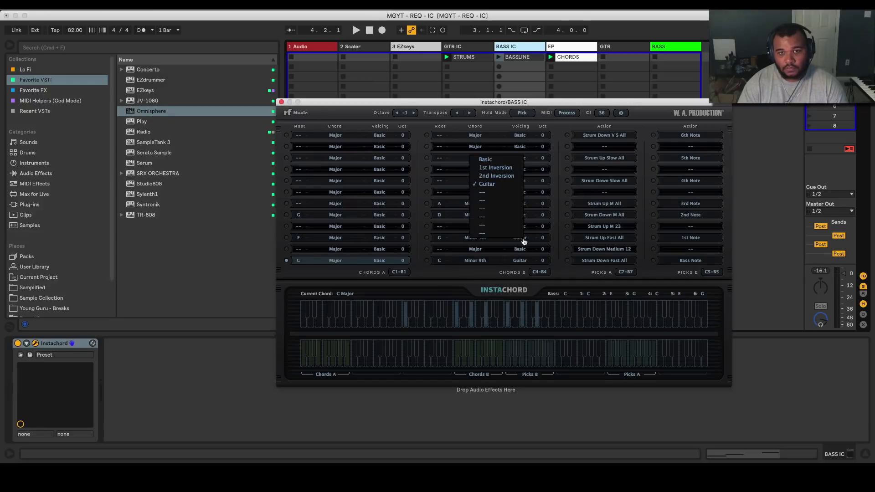
left_click(485, 159)
left_click(518, 260)
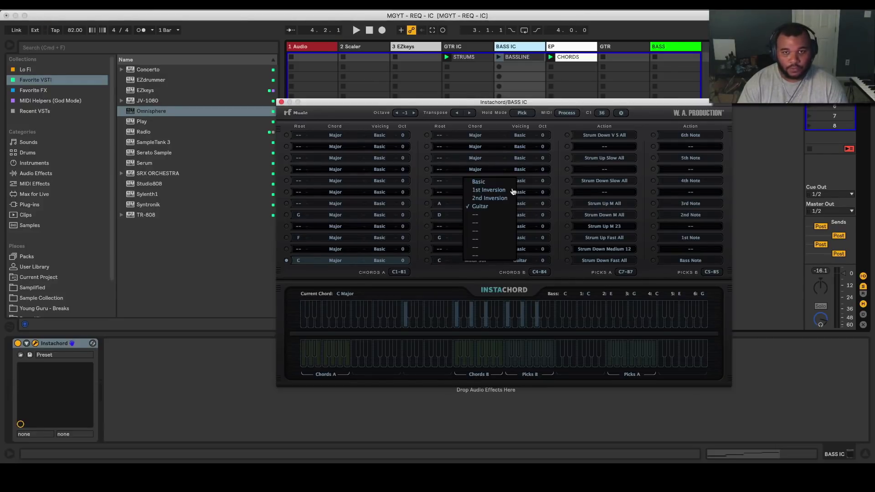
left_click(490, 181)
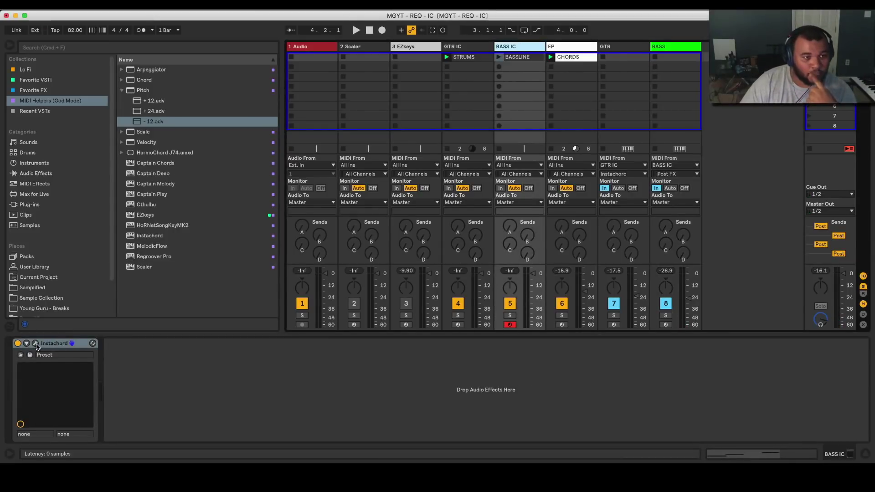
left_click(36, 345)
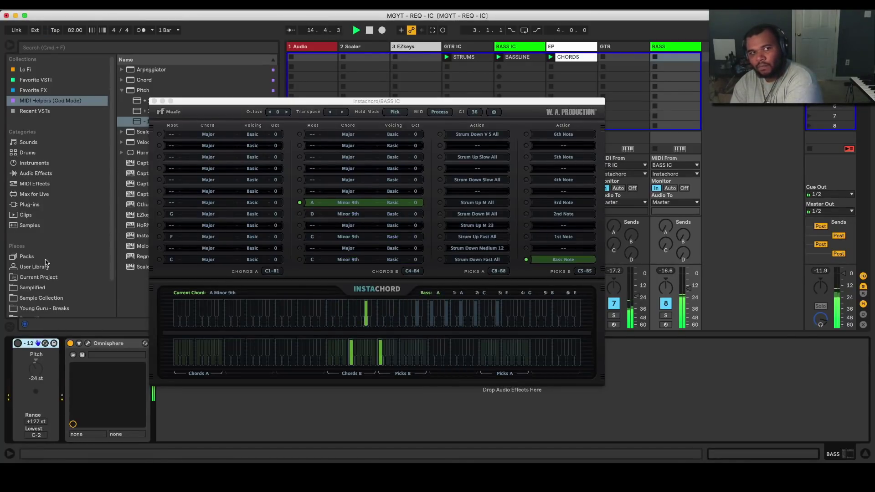
Shorten the E4 note in BASSLINE, then record a new take with count-in through Instachord.
left_click(154, 101)
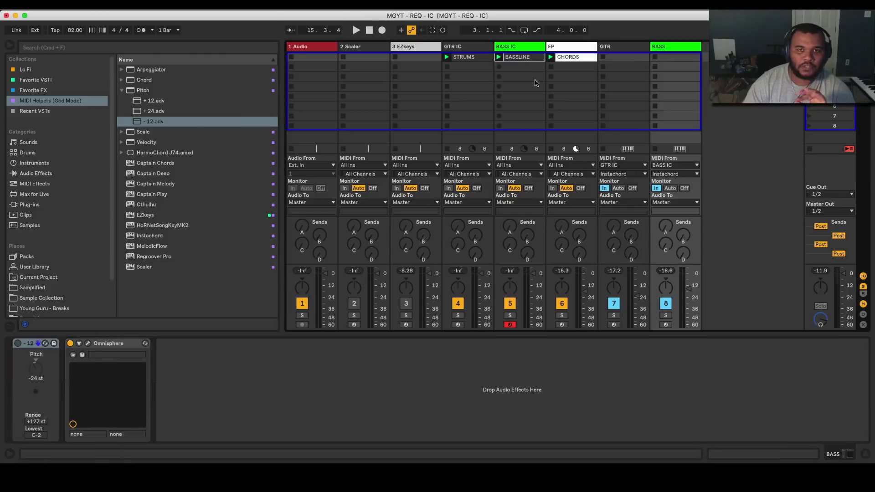
left_click(524, 67)
left_click(517, 56)
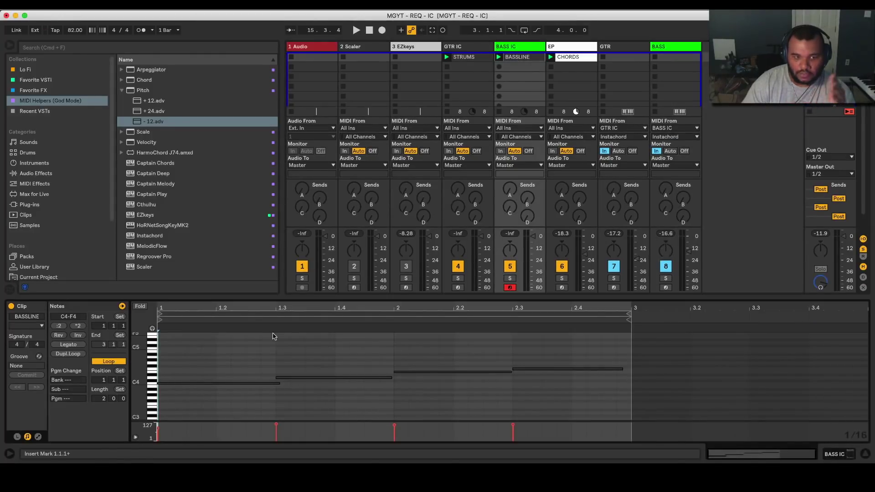
left_click(273, 385)
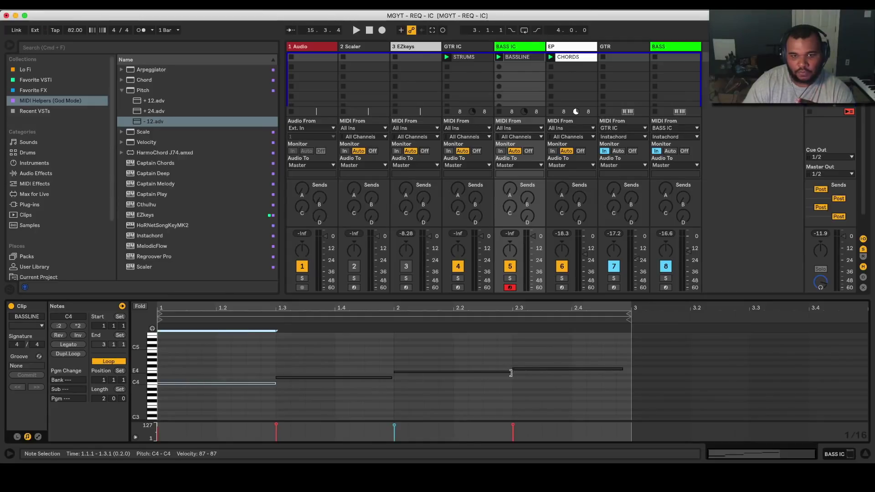
left_click_drag(511, 371, 506, 371)
left_click(387, 404)
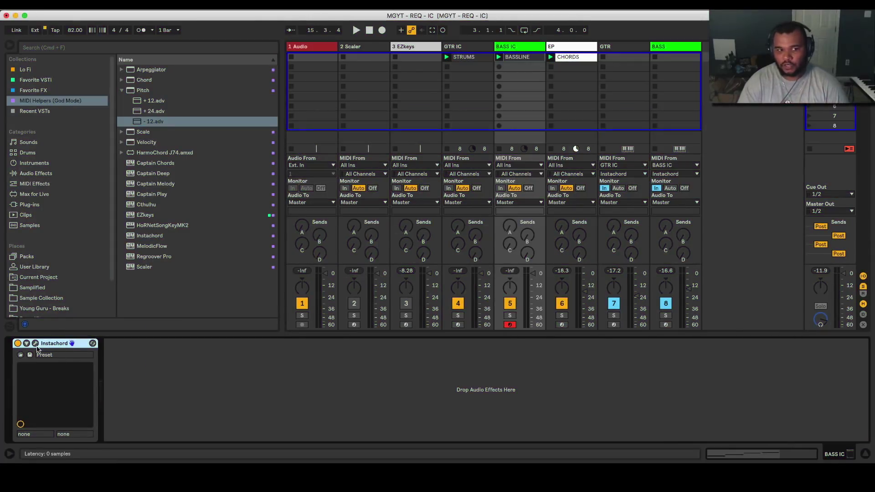
left_click(36, 345)
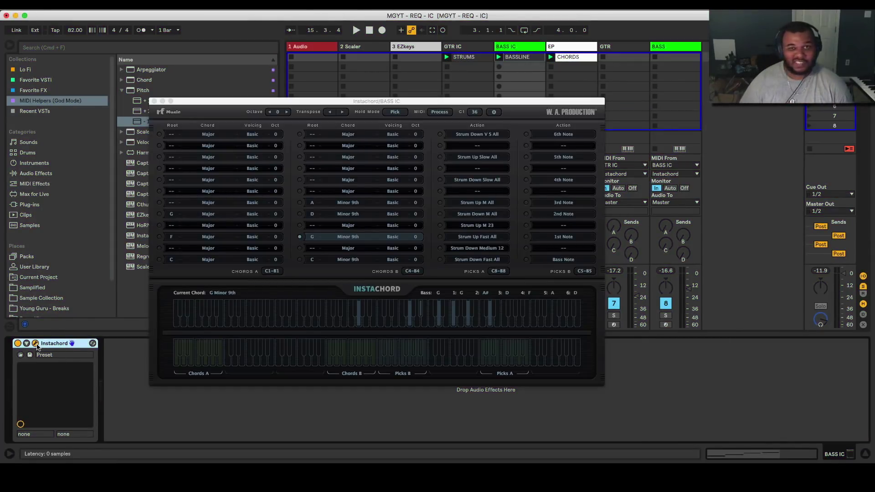
key("shift+F9")
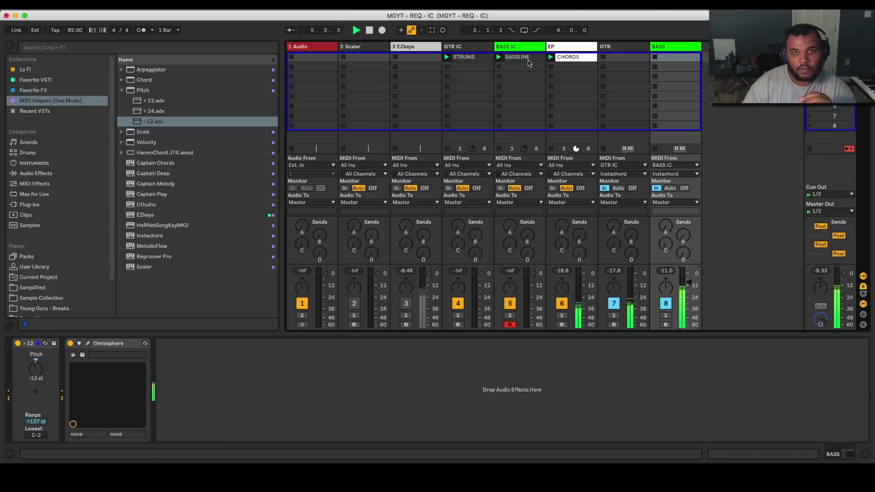
Lower the velocity of BASSLINE's final high notes to about 56.
left_click(529, 63)
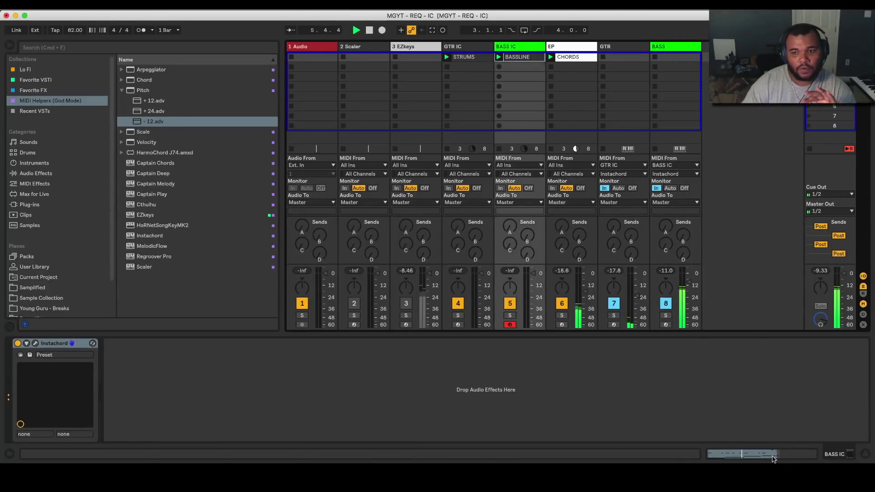
key("shift+Tab")
left_click(575, 358)
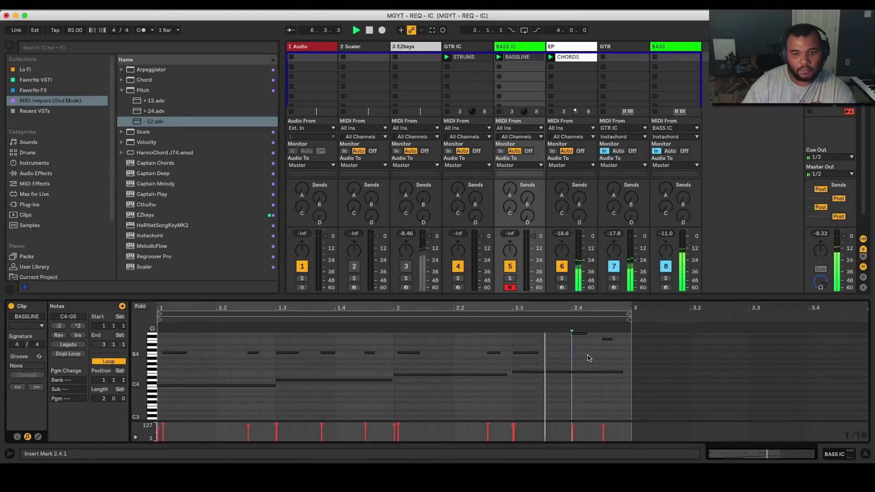
left_click_drag(622, 338, 562, 336)
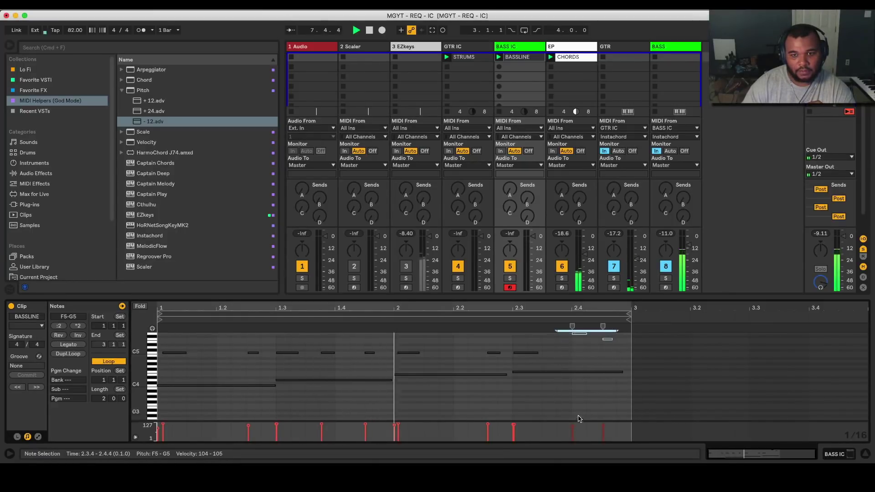
left_click_drag(573, 427, 573, 448)
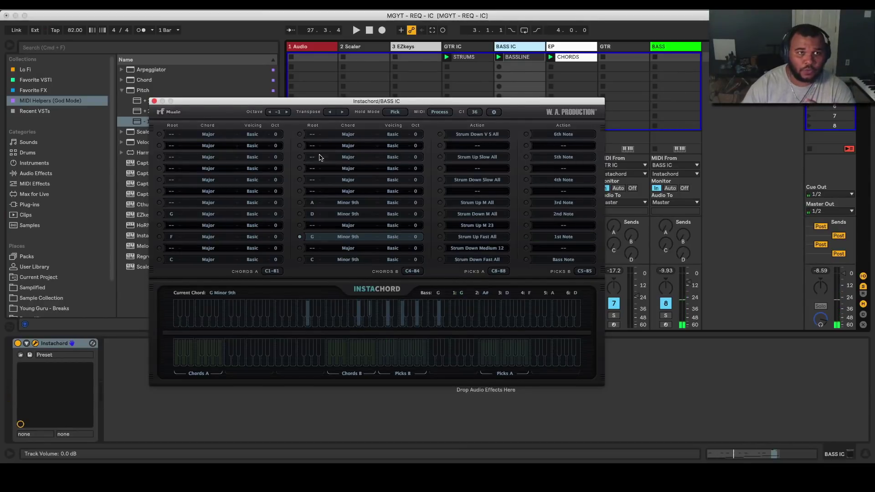
Select the repeated C#5 notes, then play the set with the BASS track selected.
left_click(155, 101)
key("shift+Tab")
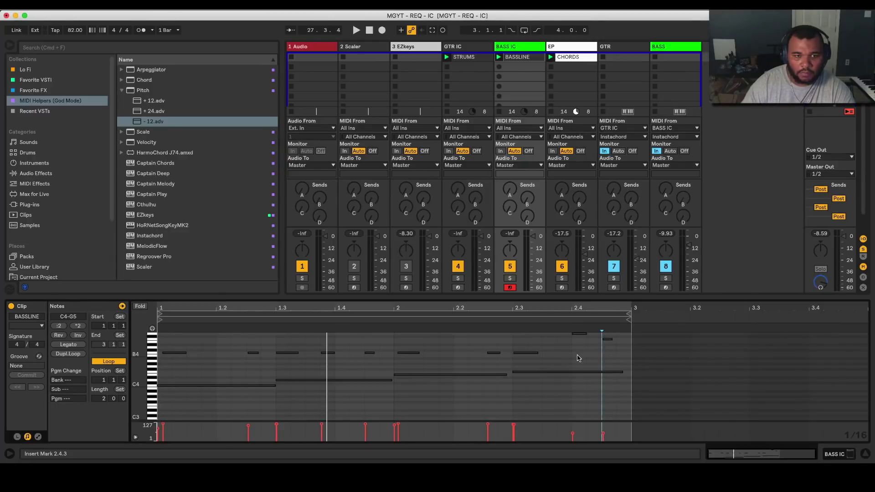
left_click_drag(568, 354, 168, 355)
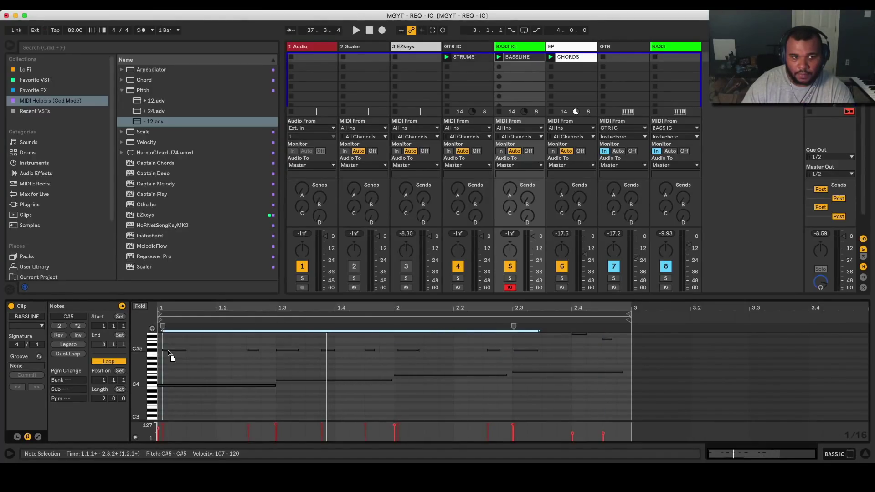
left_click(674, 56)
key("space")
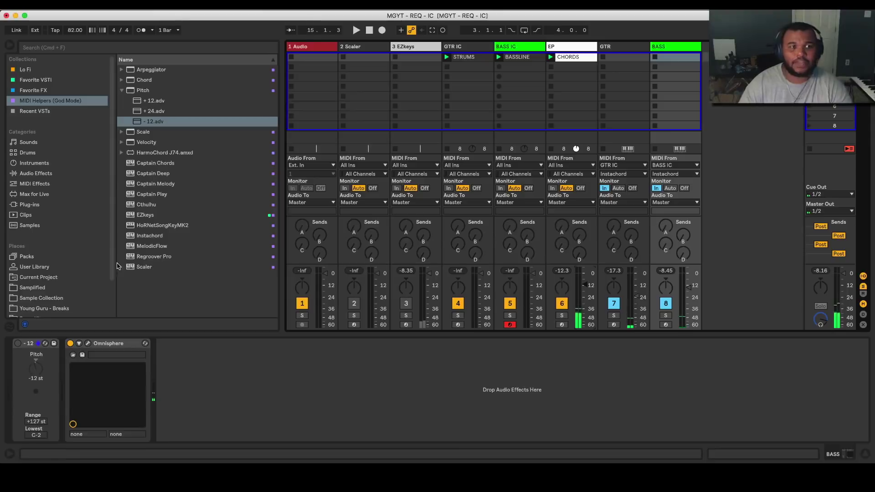
scroll(66, 239, "down", 3)
Load VillageCallers-Hector.mp3 from Young Guru - Breaks > Ultimate R&B onto a new audio track.
left_click(63, 272)
left_click(157, 80)
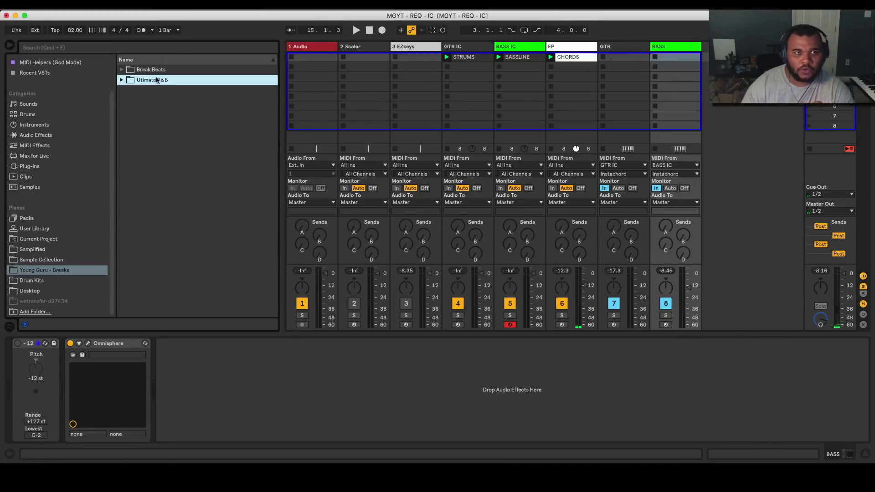
left_click(121, 81)
scroll(184, 181, "down", 15)
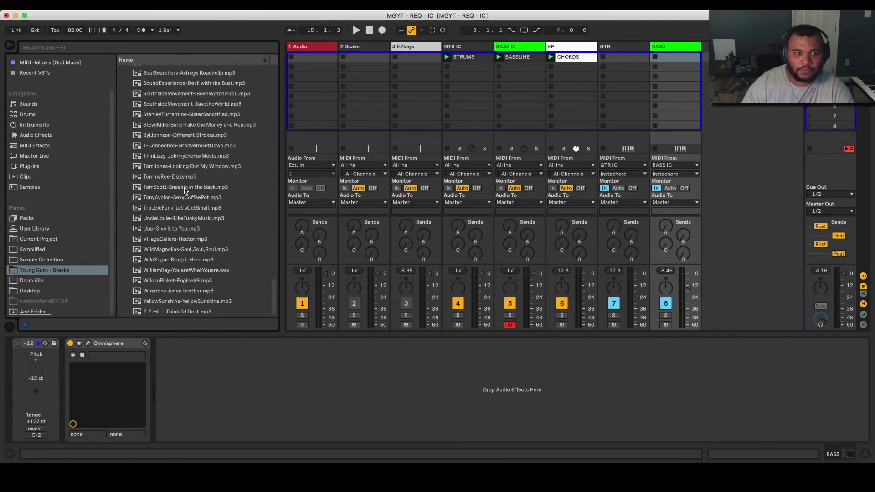
double_click(174, 239)
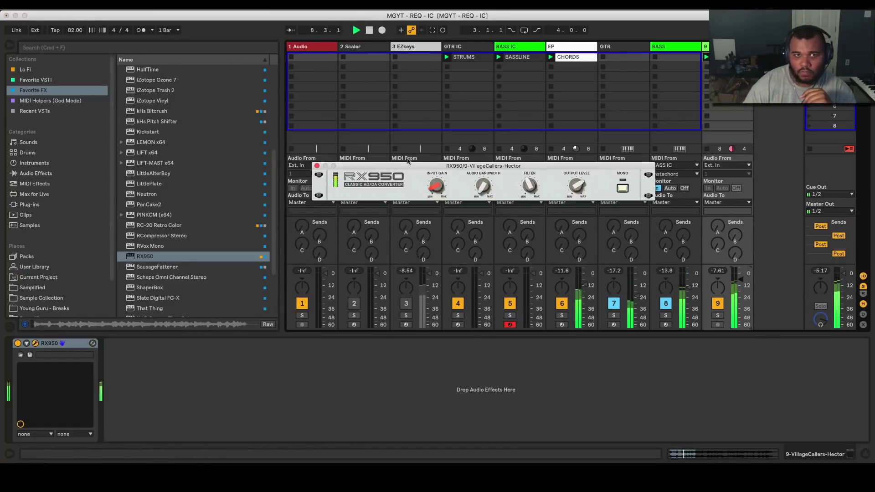
key("super+alt+p")
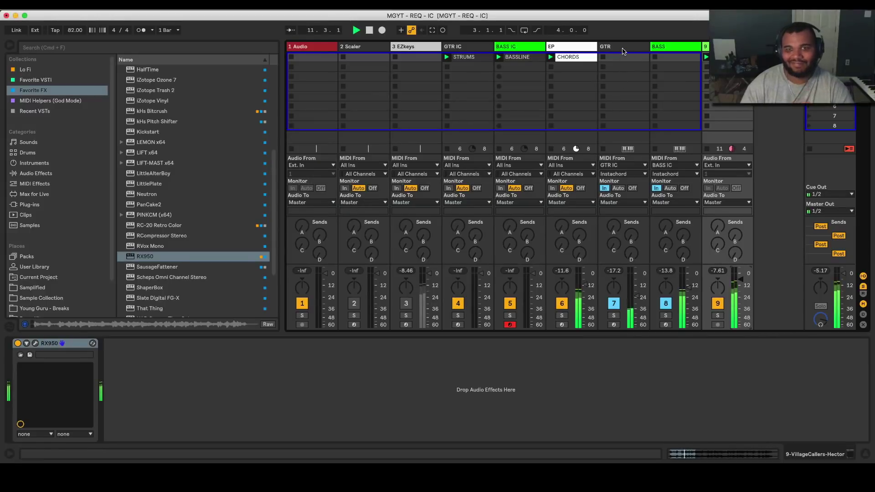
Select the EP, GTR and BASS tracks together.
left_click(623, 47)
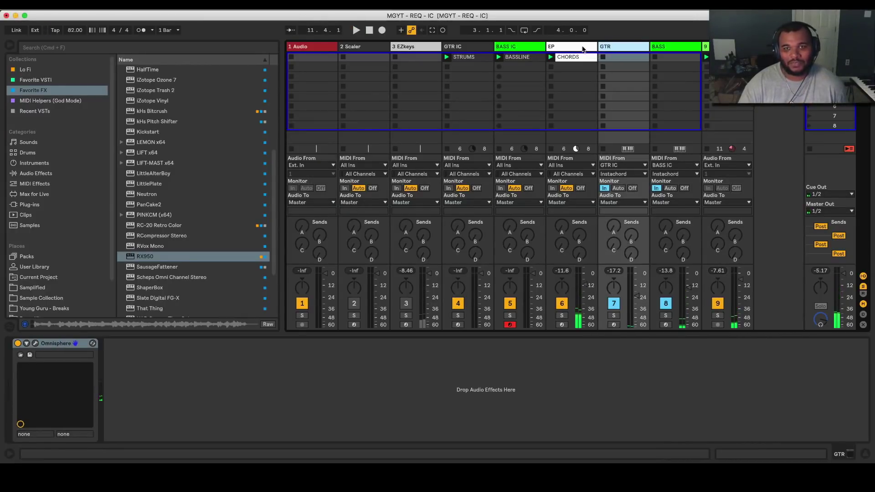
left_click(661, 48)
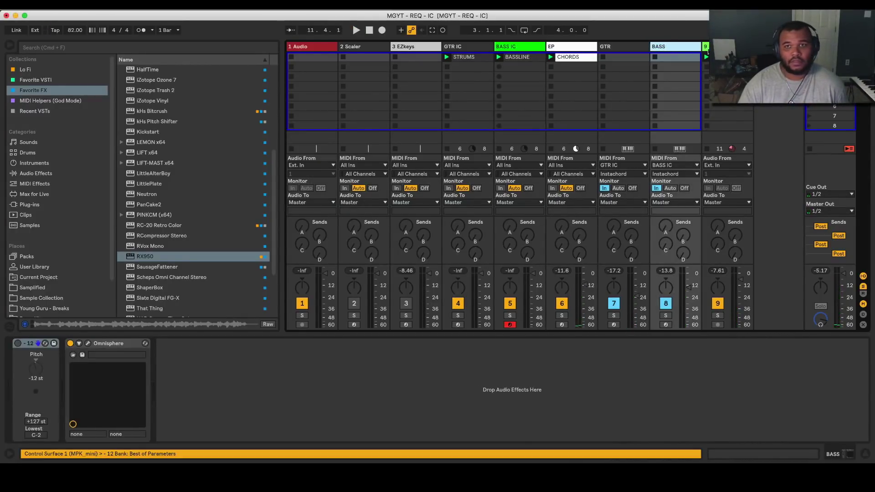
left_click(630, 49)
left_click(586, 47)
Group the selected EP, GTR and BASS tracks into 6 Group, then fold and unfold it.
right_click(586, 47)
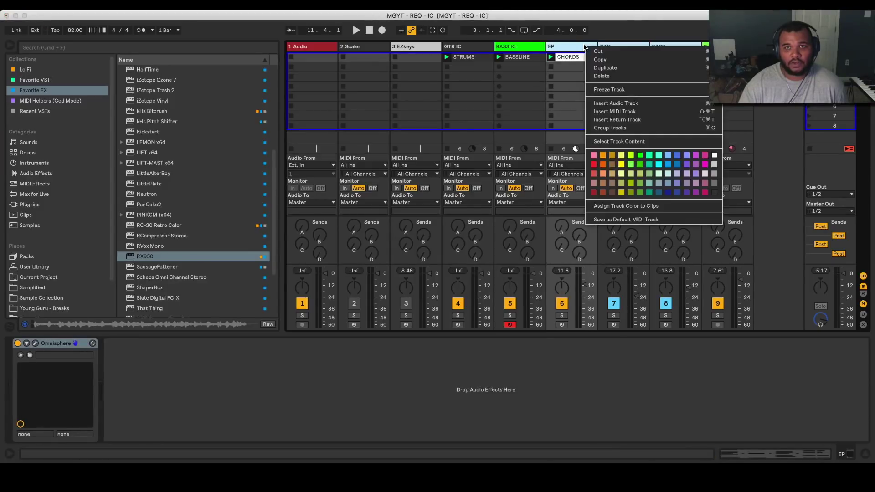
left_click(638, 128)
left_click(591, 46)
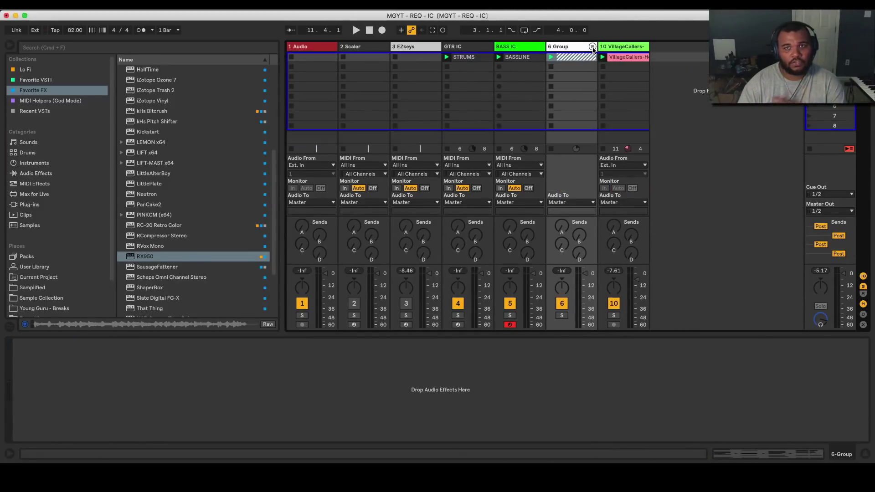
left_click(592, 47)
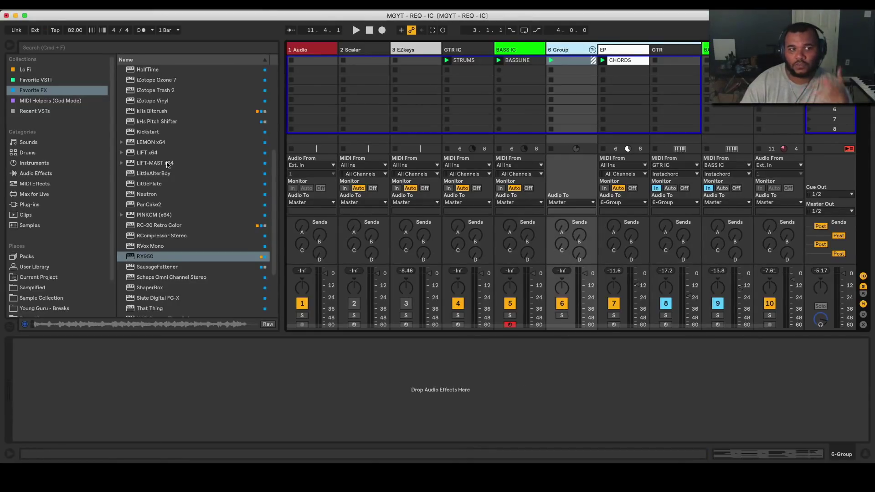
Pick RC-20 Retro Color in the browser and make 6 Group the target track.
scroll(183, 168, "down", 1)
left_click(177, 204)
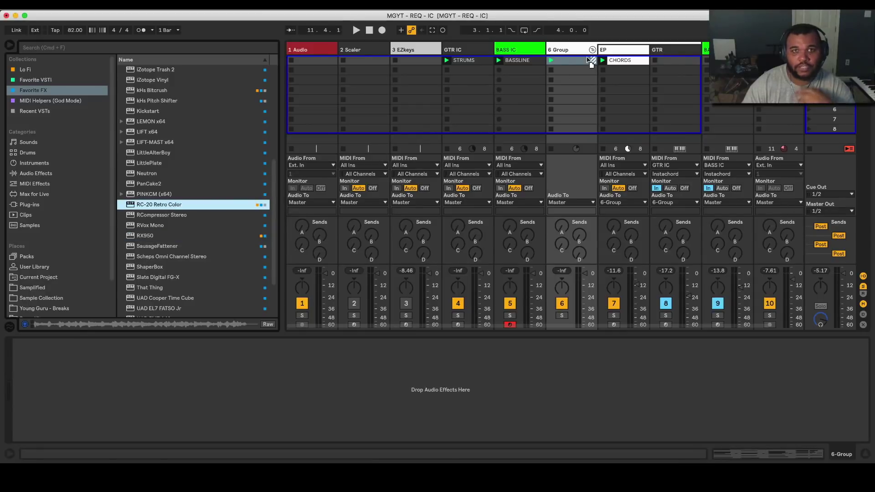
left_click(560, 50)
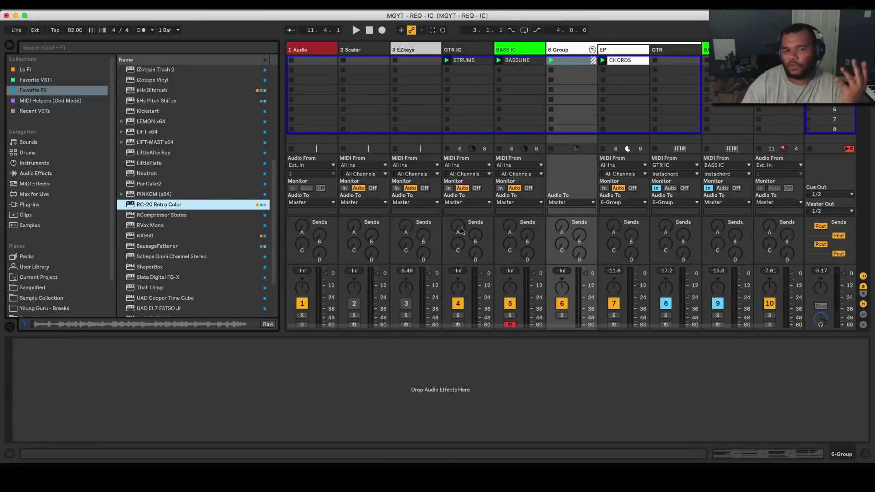
Load RC-20 Retro Color on 6 Group, choose the Vinyl 3 preset, and set Magnetic to 19 %.
key("Return")
key("space")
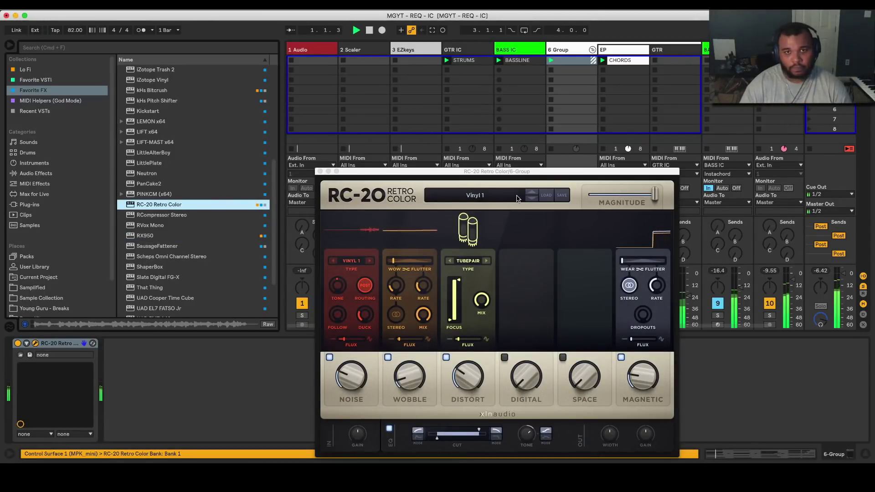
left_click(530, 199)
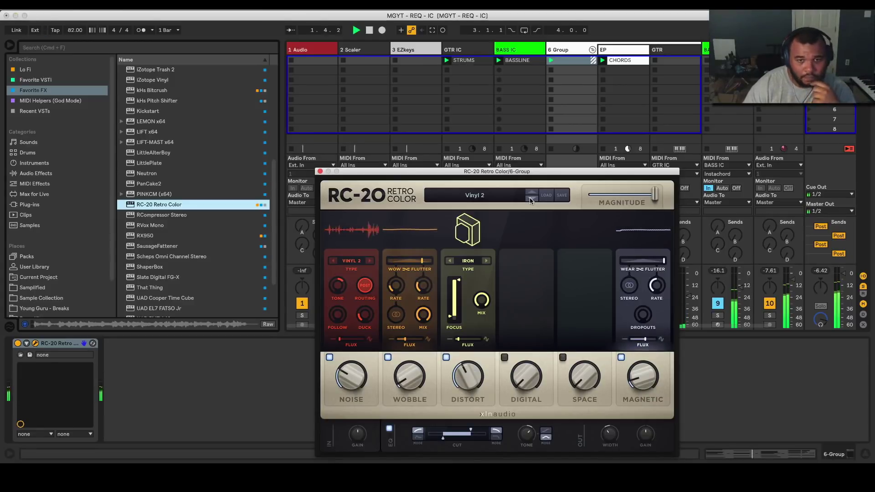
left_click(530, 199)
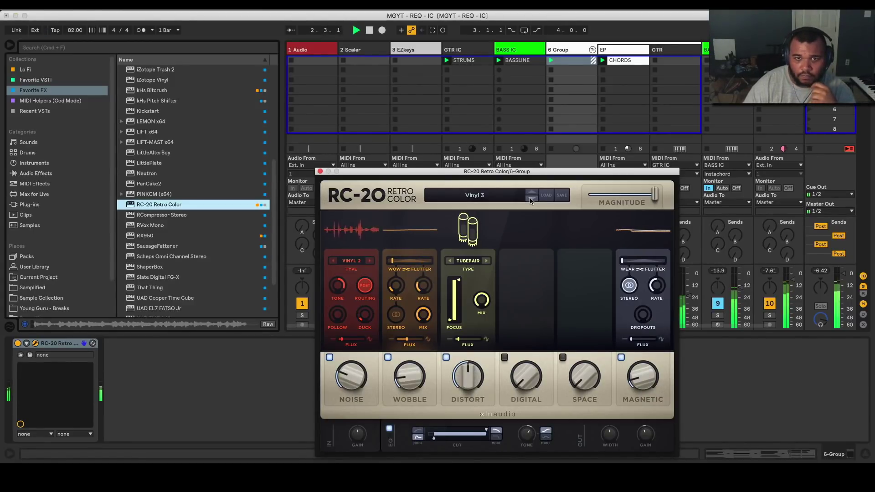
left_click_drag(642, 376, 642, 370)
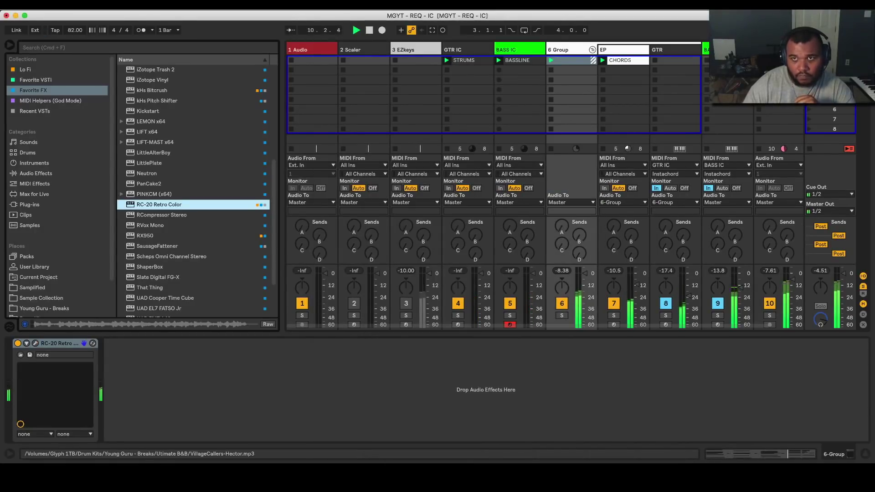
Load Winstons-Amen Brother onto track 10 as a two-bar loop starting at bar 1.
left_click(777, 211)
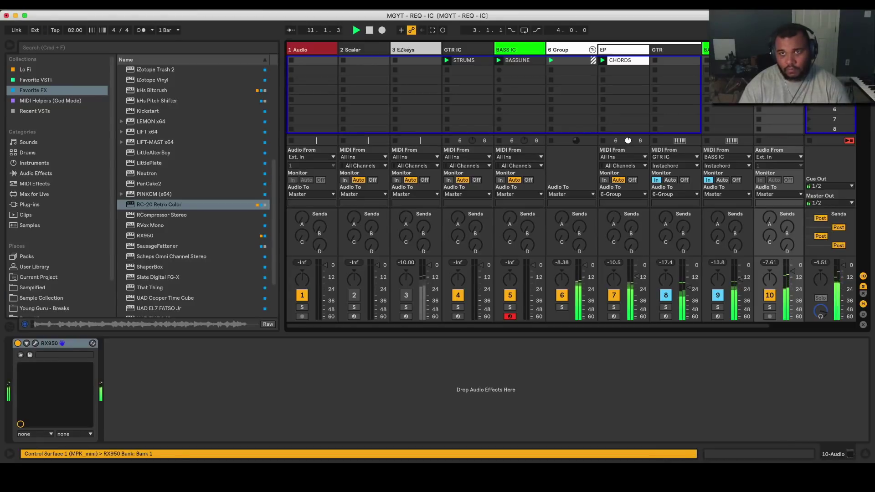
scroll(191, 205, "down", 2)
scroll(82, 283, "down", 2)
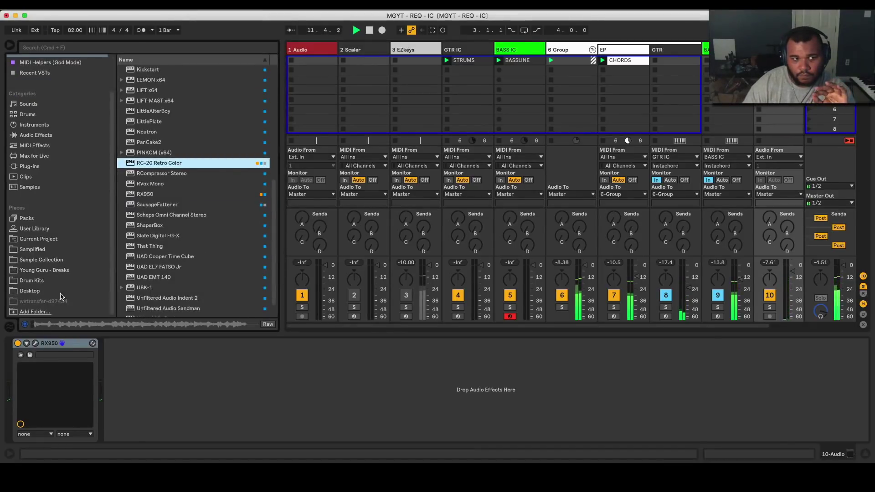
left_click(51, 270)
double_click(178, 291)
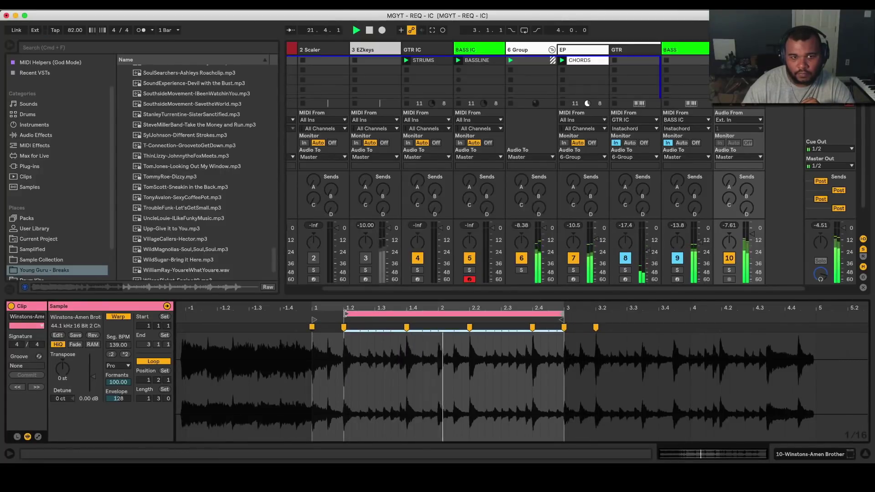
left_click_drag(346, 315, 312, 314)
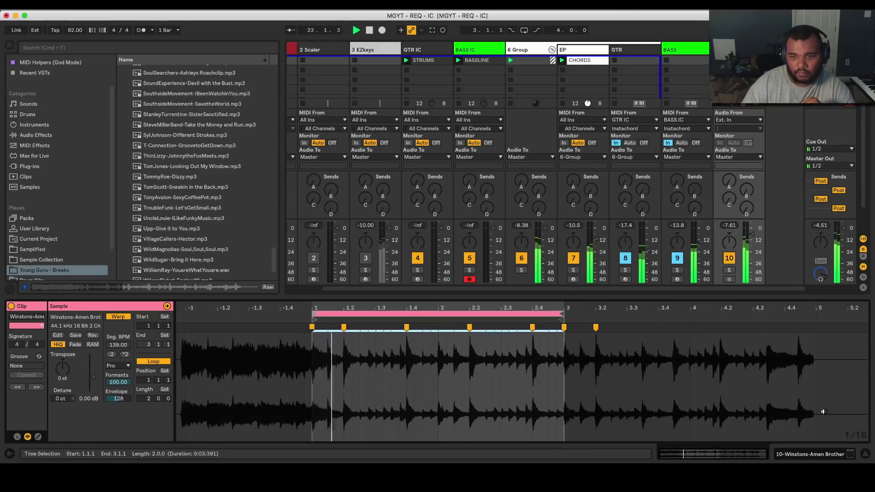
Raise track 10's RX950 filter from 40 to 43.
key("shift+Tab")
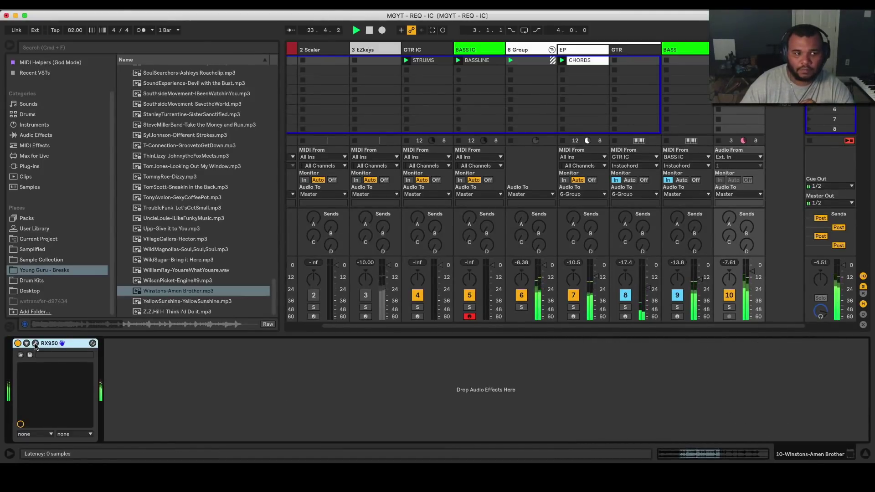
left_click(35, 343)
left_click_drag(530, 190, 532, 168)
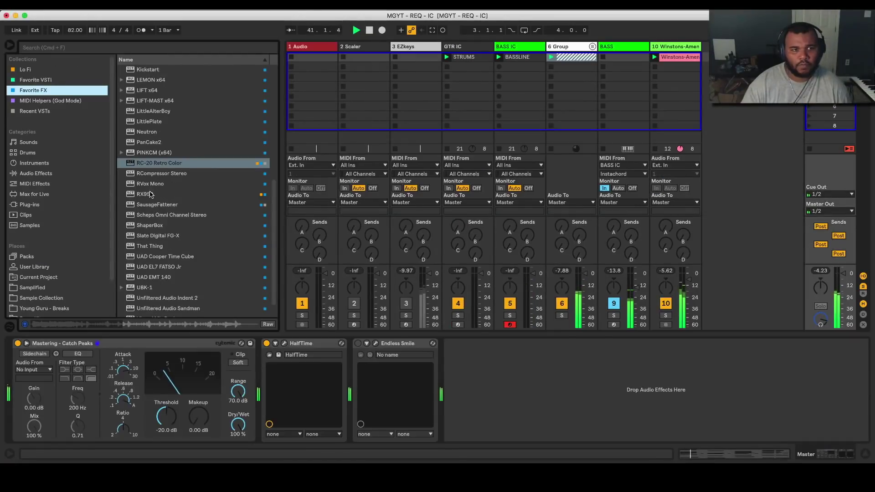
Open the master RX950, lower its Filter, boost Input Gain and reduce Audio Bandwidth.
double_click(151, 194)
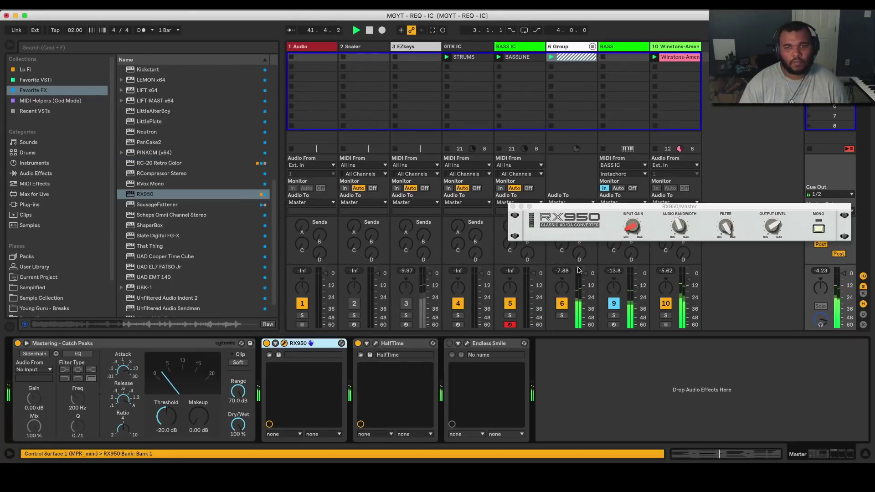
left_click_drag(725, 225, 690, 230)
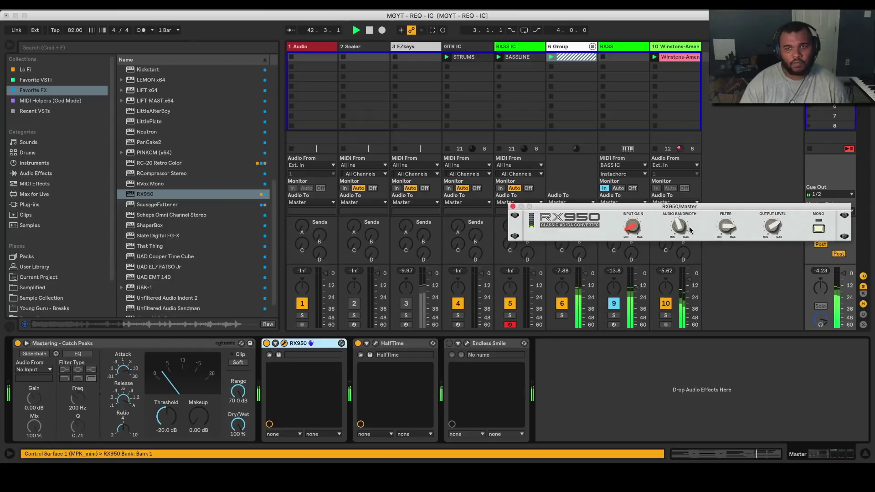
left_click_drag(632, 226, 674, 231)
left_click_drag(726, 227, 728, 255)
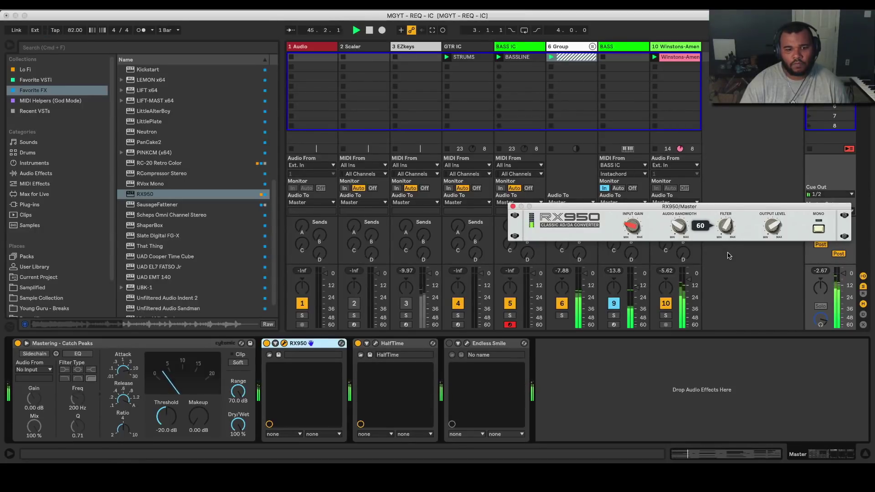
Close the RX950 window, unfold 6 Group and select the GTR track.
left_click(513, 207)
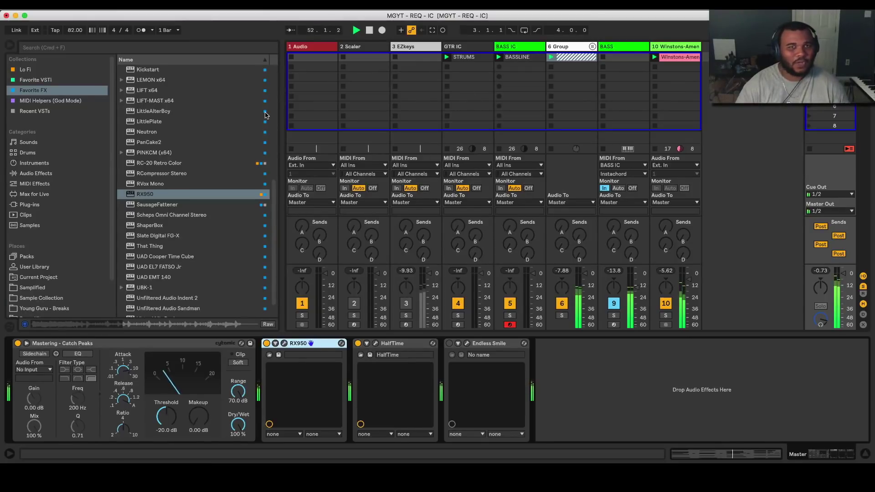
left_click(591, 47)
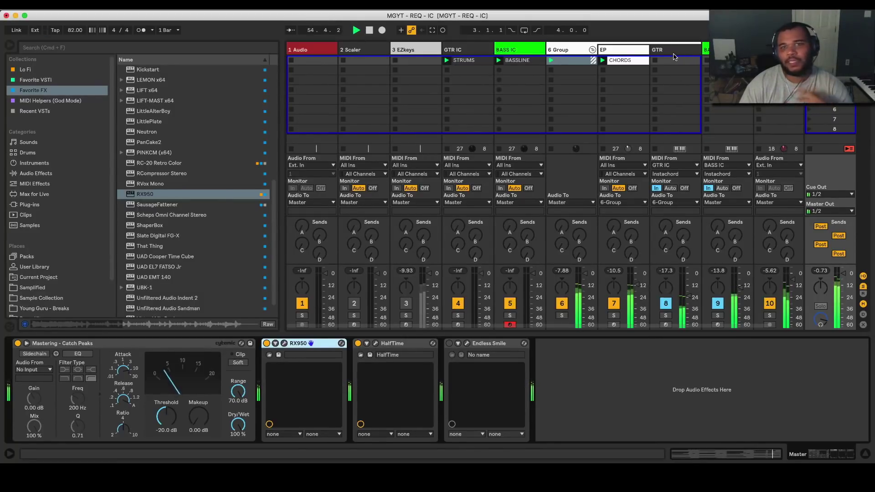
left_click(675, 59)
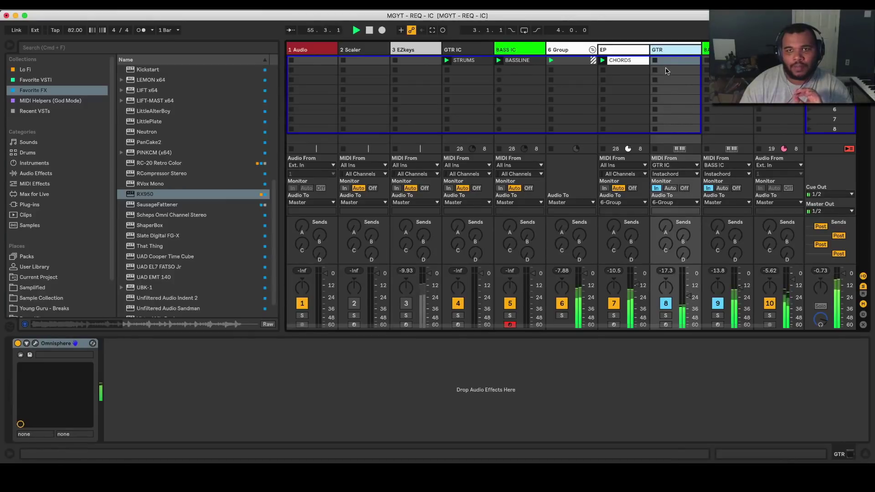
Insert the -12 semitone Pitch preset ahead of Omnisphere on GTR, then list Audio Effects.
left_click(674, 51)
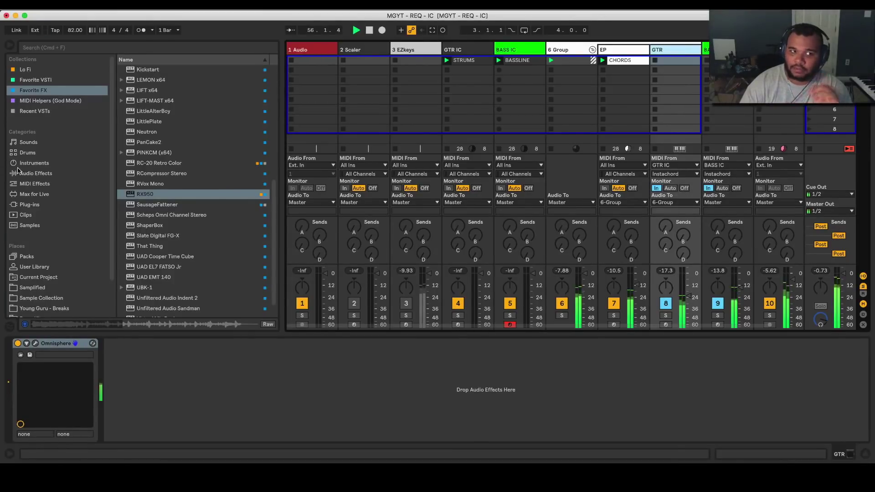
left_click(44, 100)
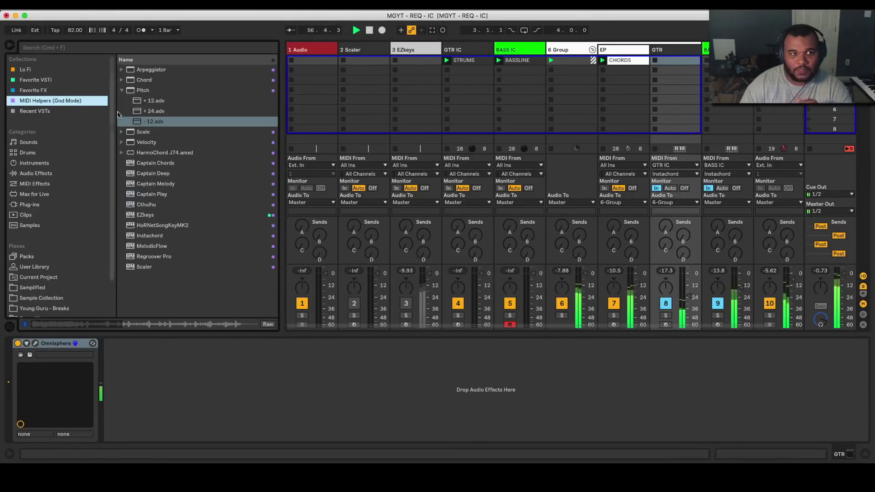
mouse_move(155, 121)
left_mouse_down()
mouse_move(34, 370)
mouse_move(19, 379)
left_mouse_up()
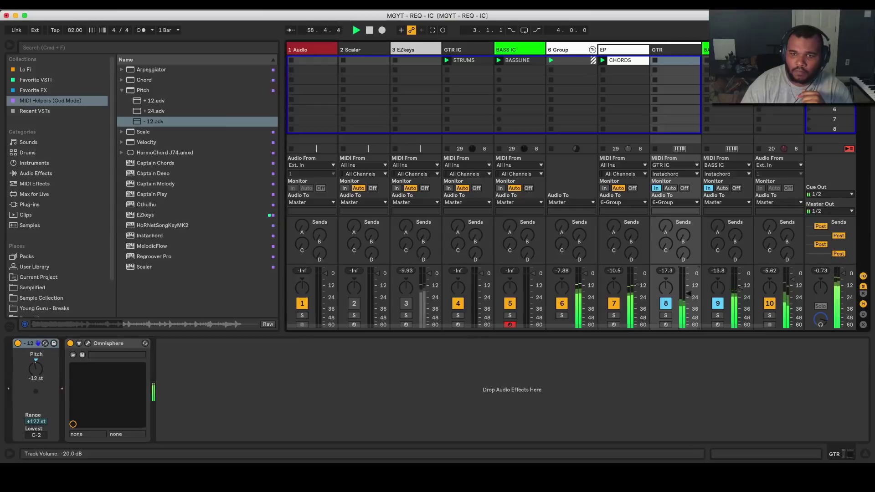
left_click(51, 176)
scroll(139, 181, "down", 8)
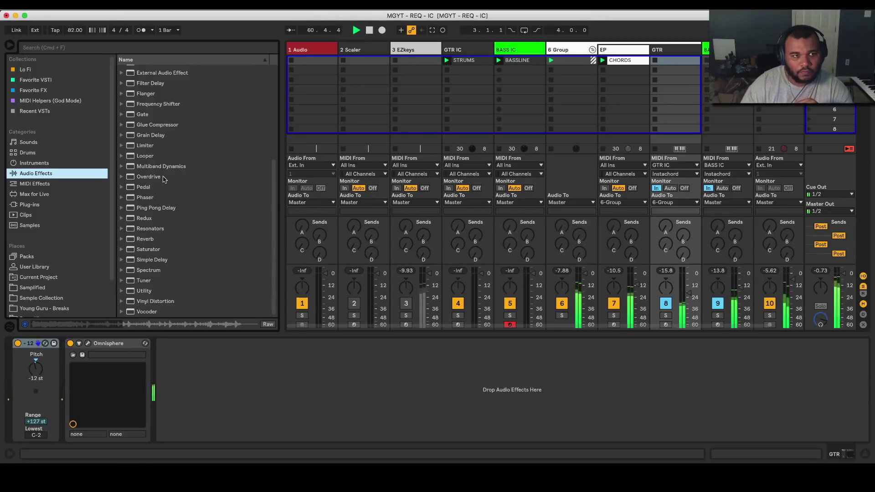
Add the Talkie phaser after Omnisphere on GTR with Dry/Wet lowered to 43.7%.
left_click(122, 198)
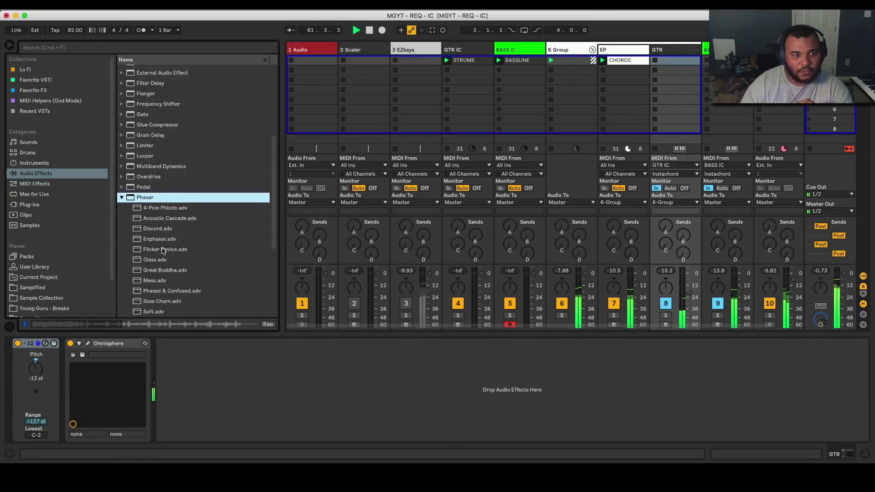
left_click_drag(173, 290, 293, 380)
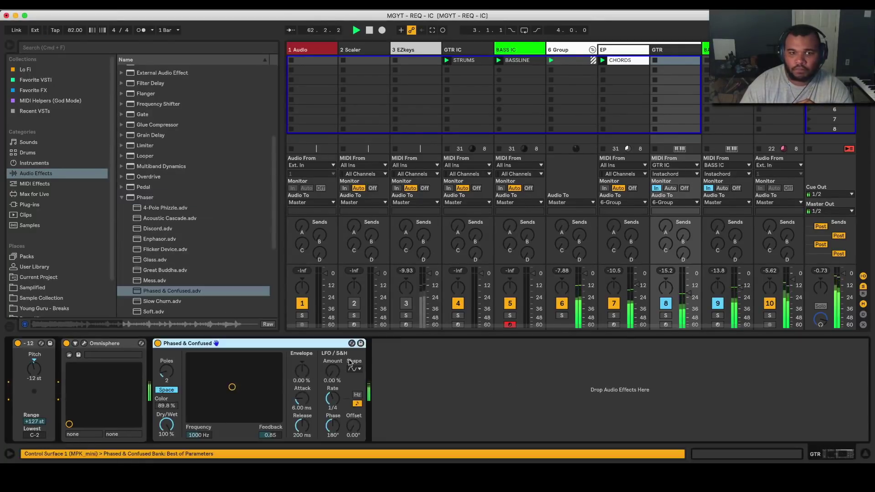
scroll(178, 255, "down", 3)
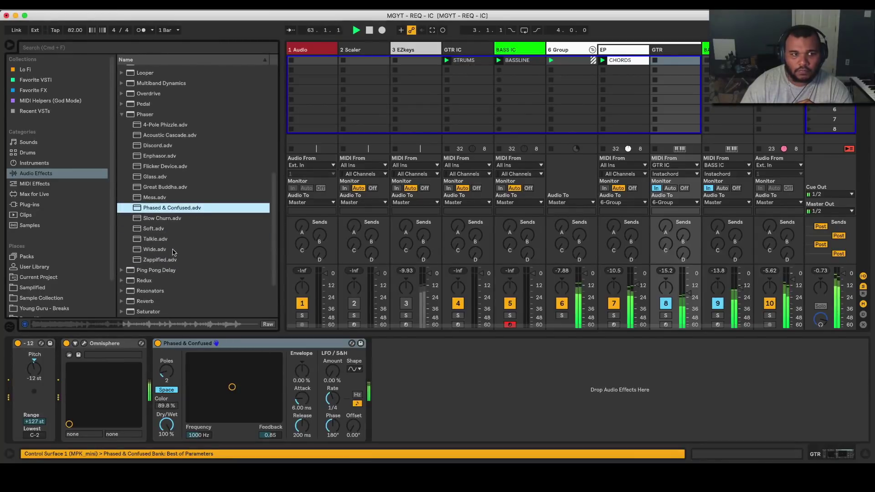
double_click(162, 240)
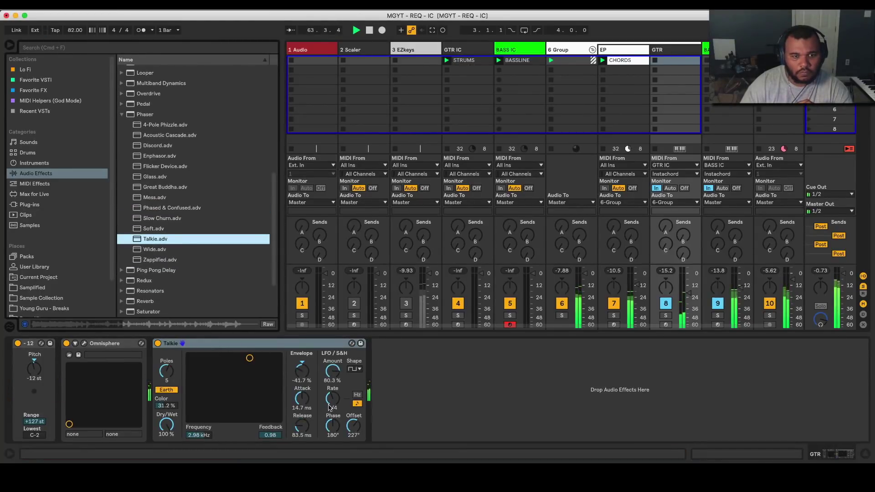
mouse_move(178, 426)
left_mouse_down()
mouse_move(179, 439)
mouse_move(166, 437)
left_mouse_up()
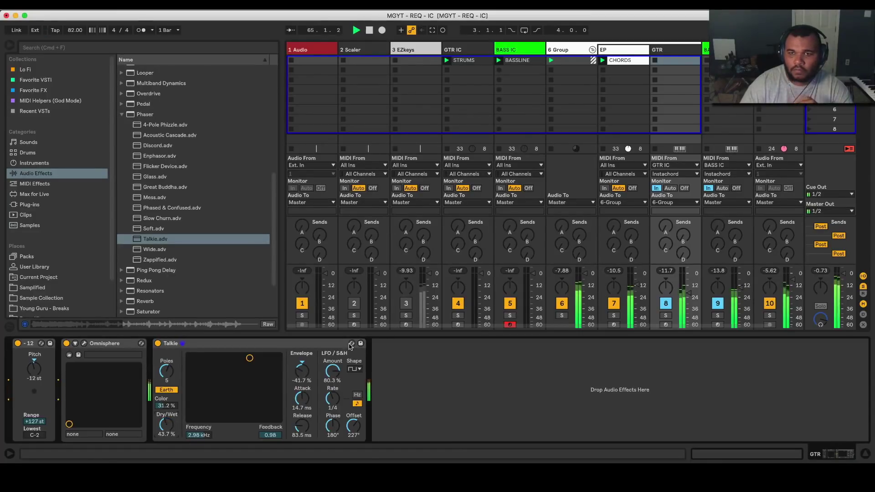
Set the GTR track volume down to -21 dB and stop playback.
left_click_drag(701, 308, 701, 303)
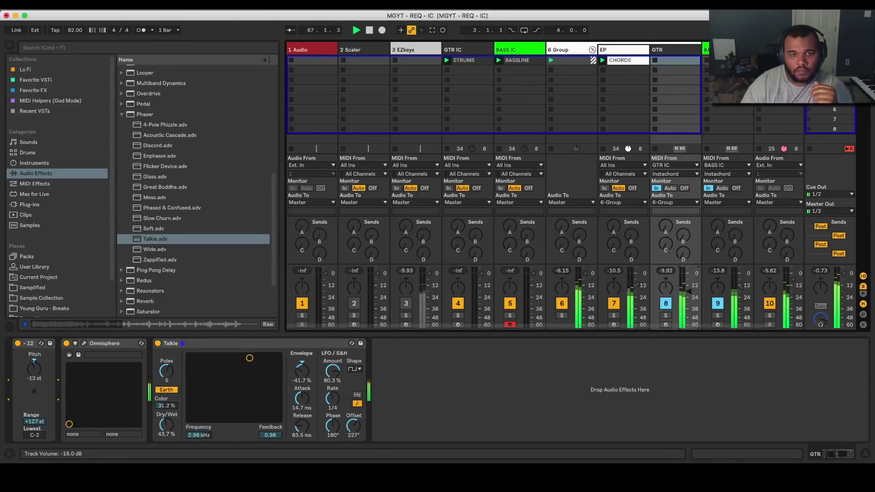
left_click_drag(689, 291, 689, 297)
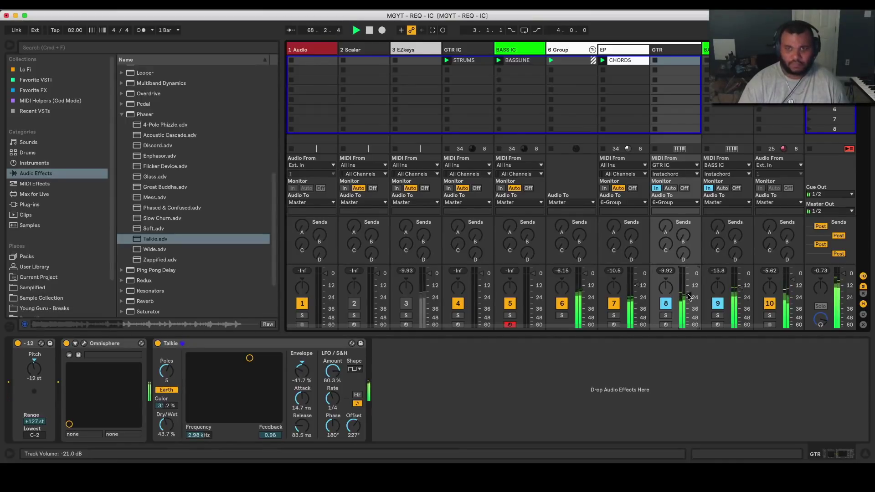
key("space")
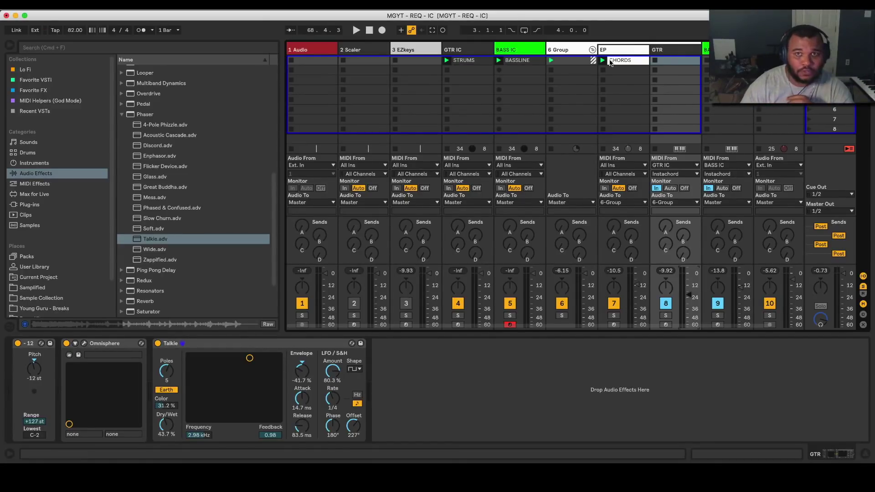
Fold the 6 Group so the EP and GTR tracks are hidden.
left_click(591, 50)
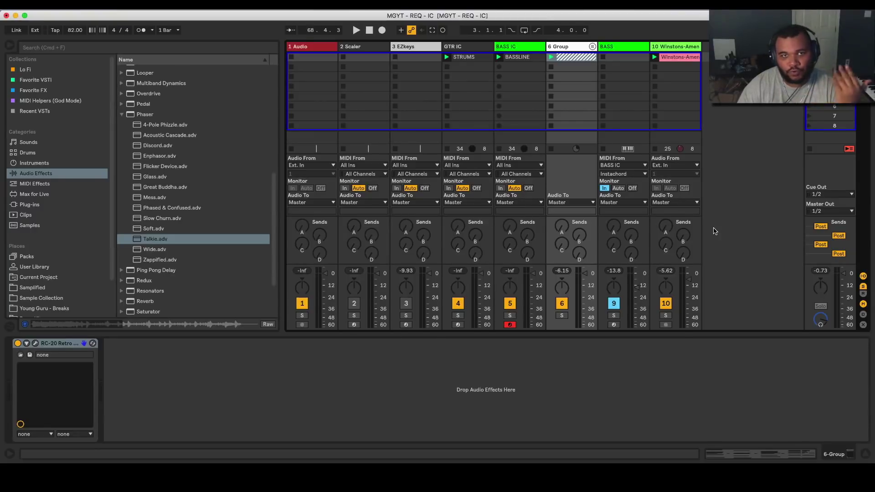
On BASS IC, check Instachord, then open the BASSLINE clip's notes and select its four bass notes.
key("Left")
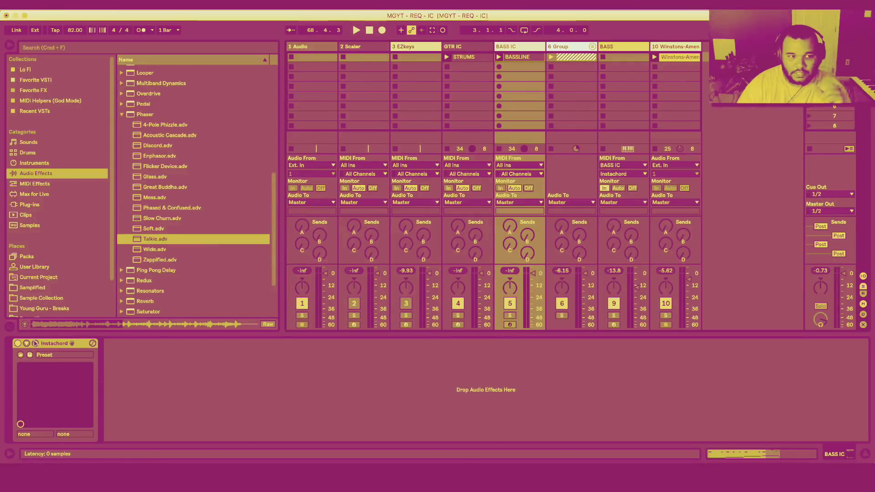
left_click(35, 343)
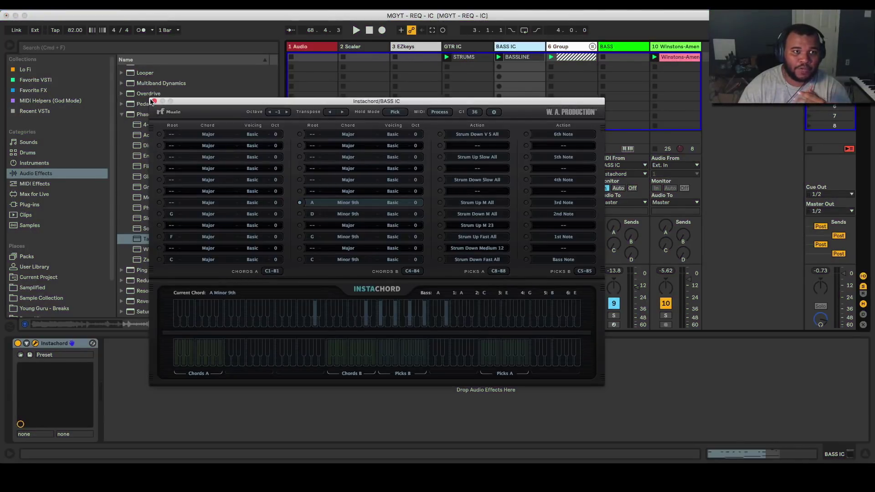
left_click(154, 101)
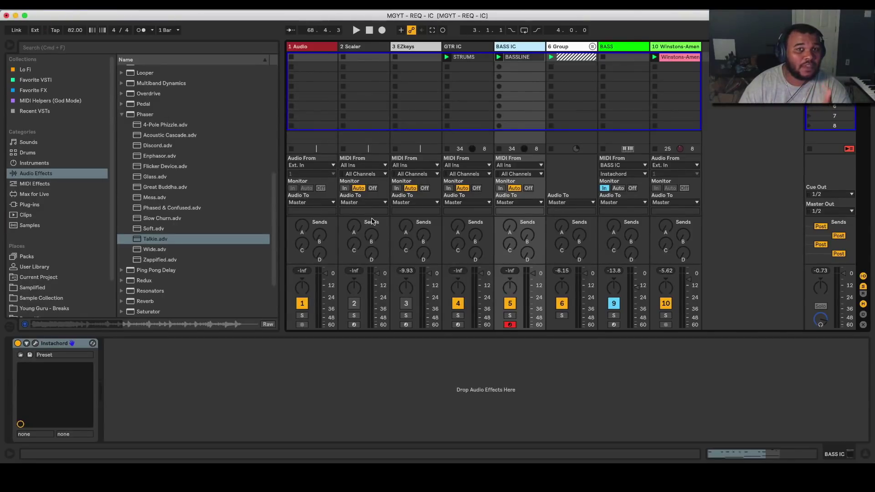
left_click(527, 59)
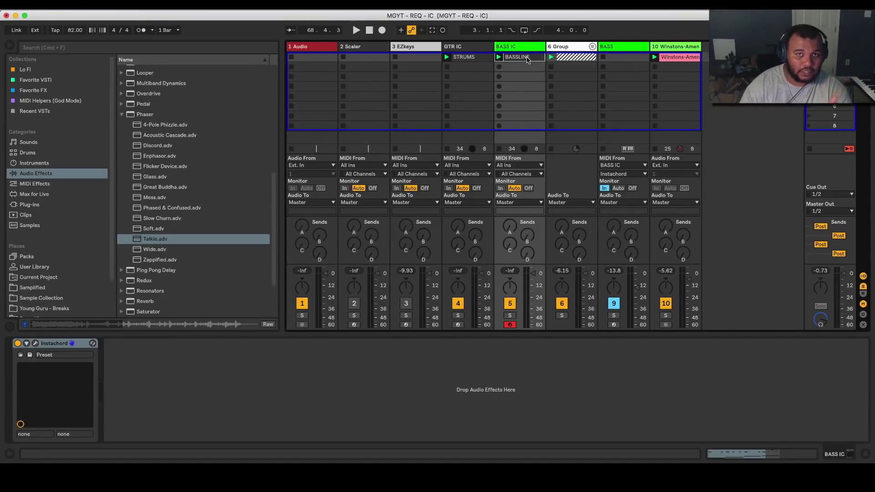
left_click(793, 457)
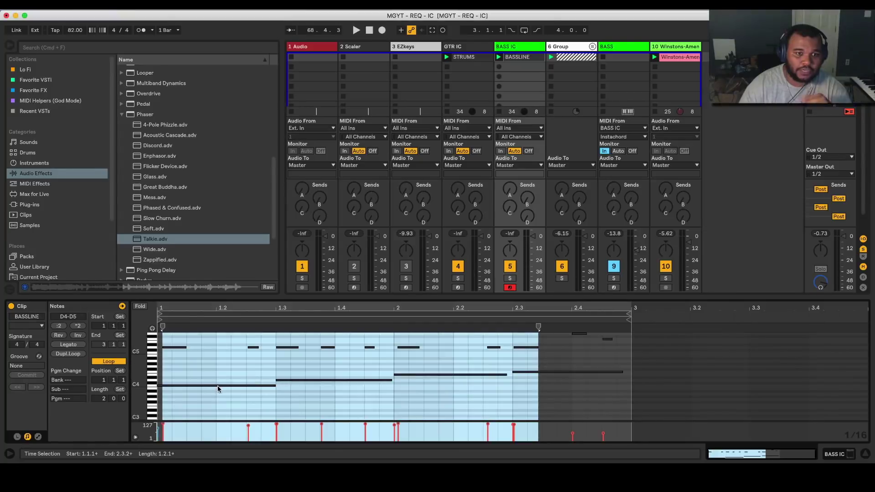
left_click_drag(607, 362, 224, 404)
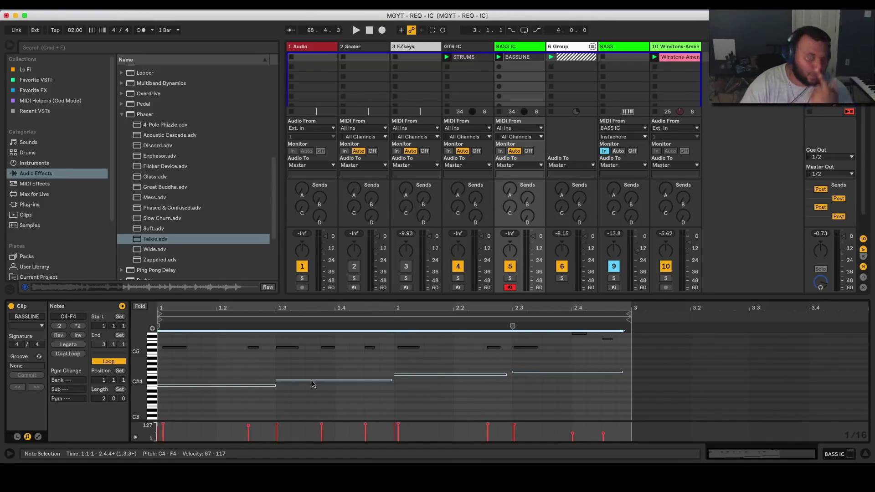
With Fold on, shorten C4 to end at 1.2.3 and move D4 to follow it.
left_click(290, 353)
left_click(145, 308)
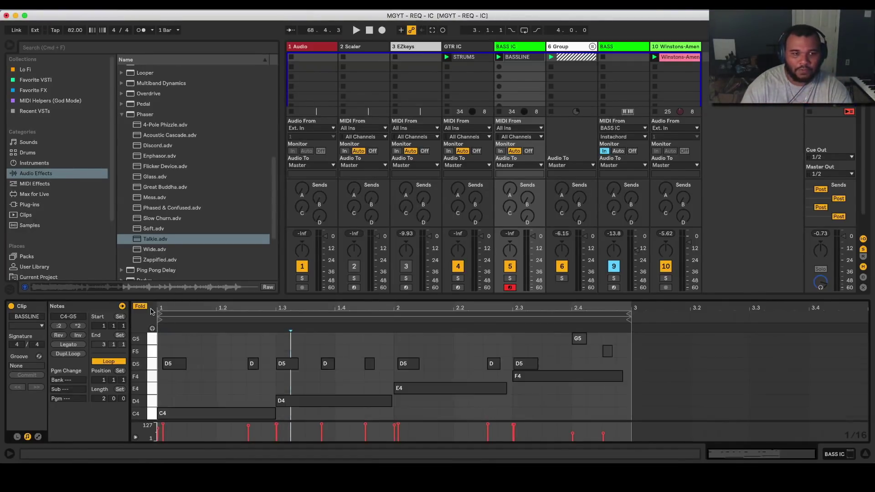
left_click(336, 414)
left_click_drag(275, 415, 249, 414)
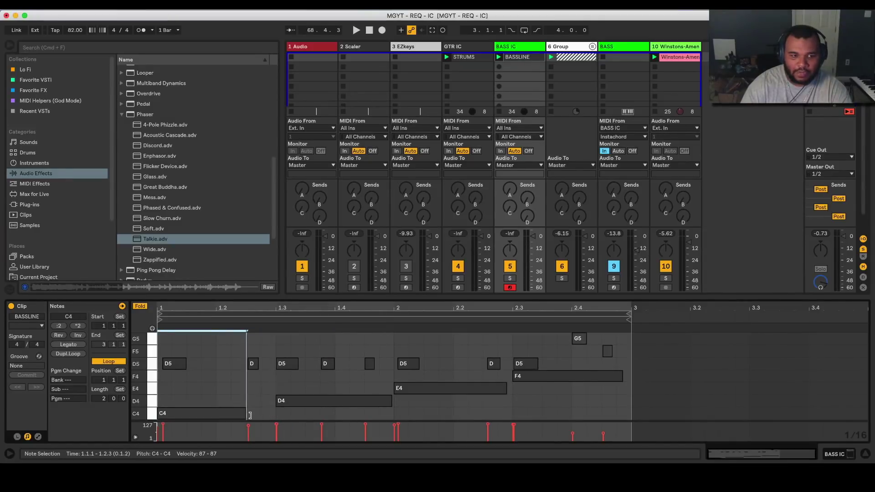
left_click_drag(321, 403, 291, 403)
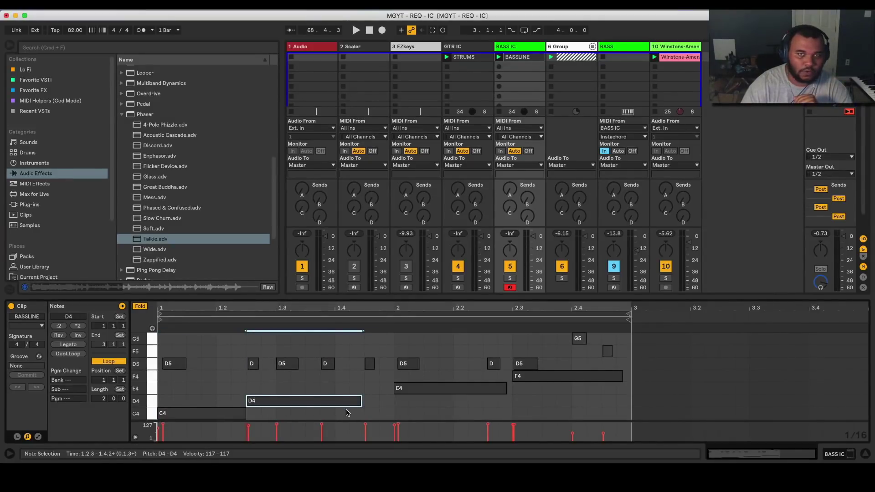
left_click(380, 405)
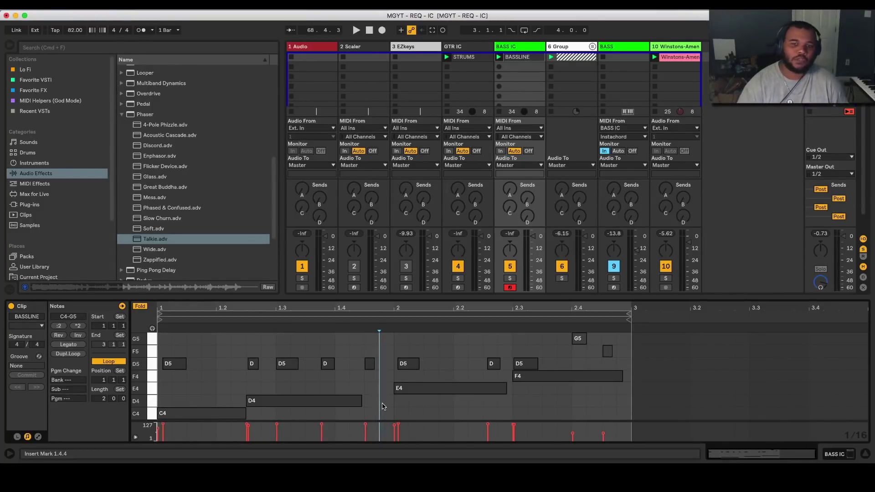
Play the edited bassline, stop, and play it again from the start.
key("space")
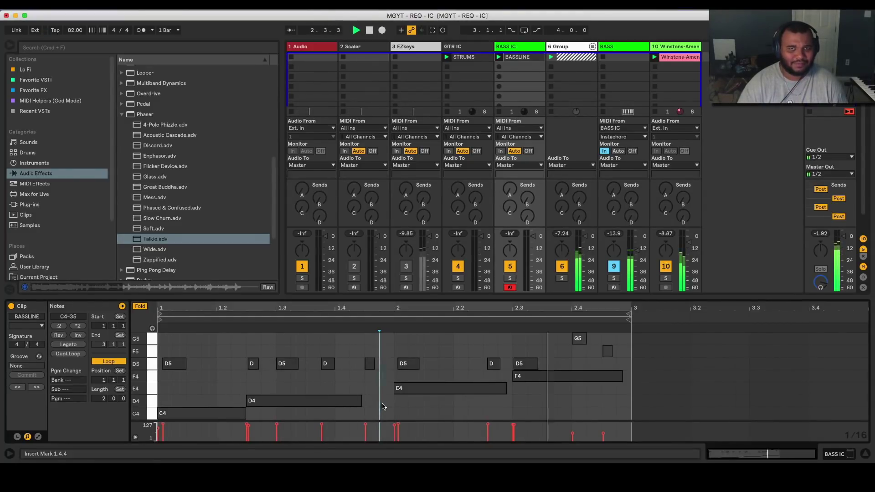
key("space")
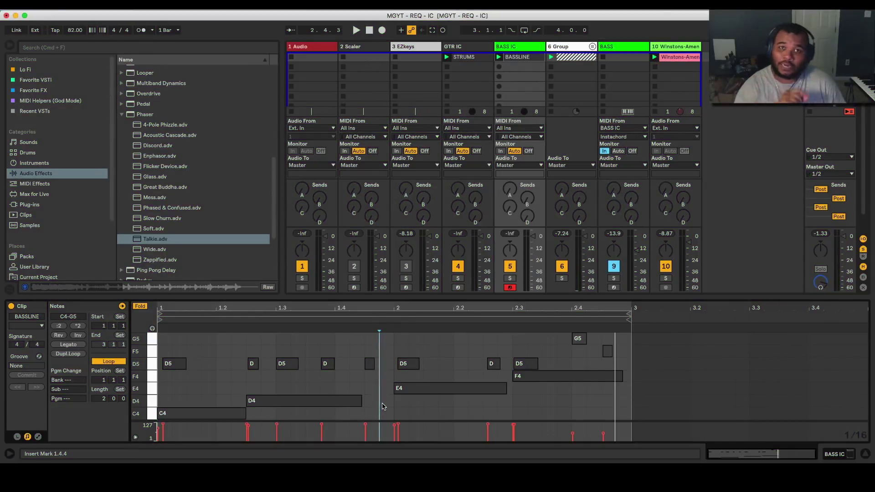
key("space")
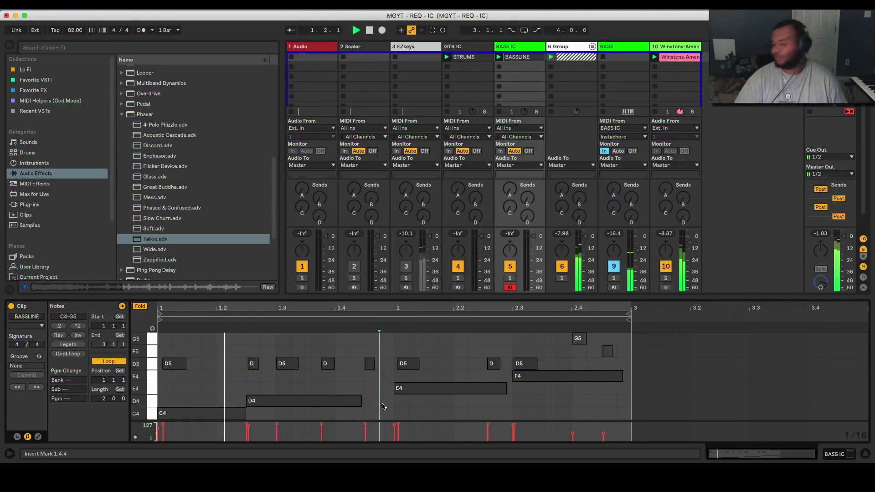